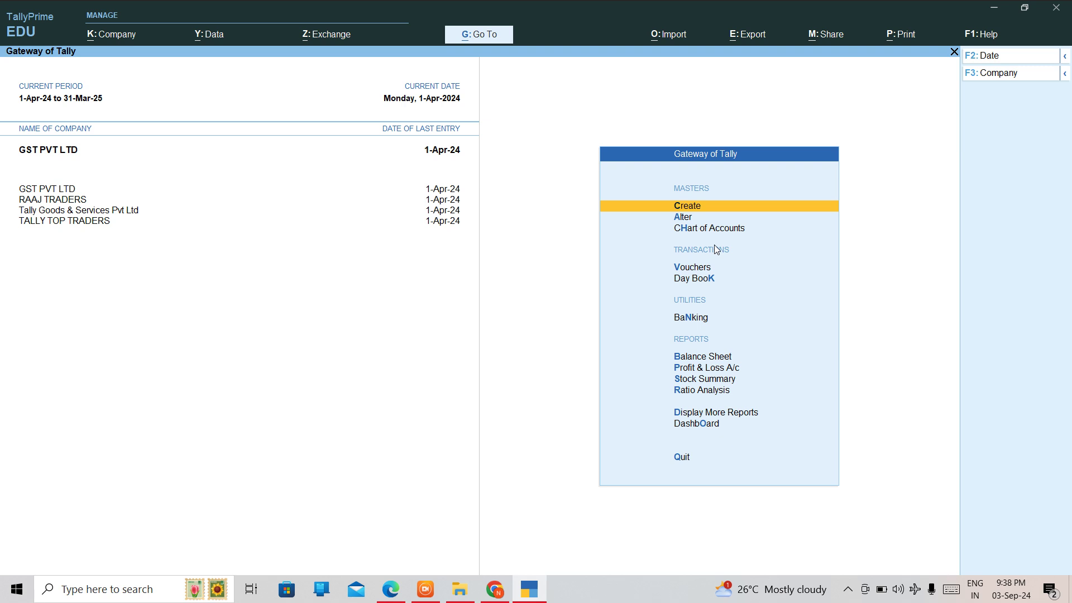
- Start a new ledger named PAWAN TRADERS under the Sundry Debtors group, maintaining balances bill-by-bill
{"action": "key", "text": "Return"}
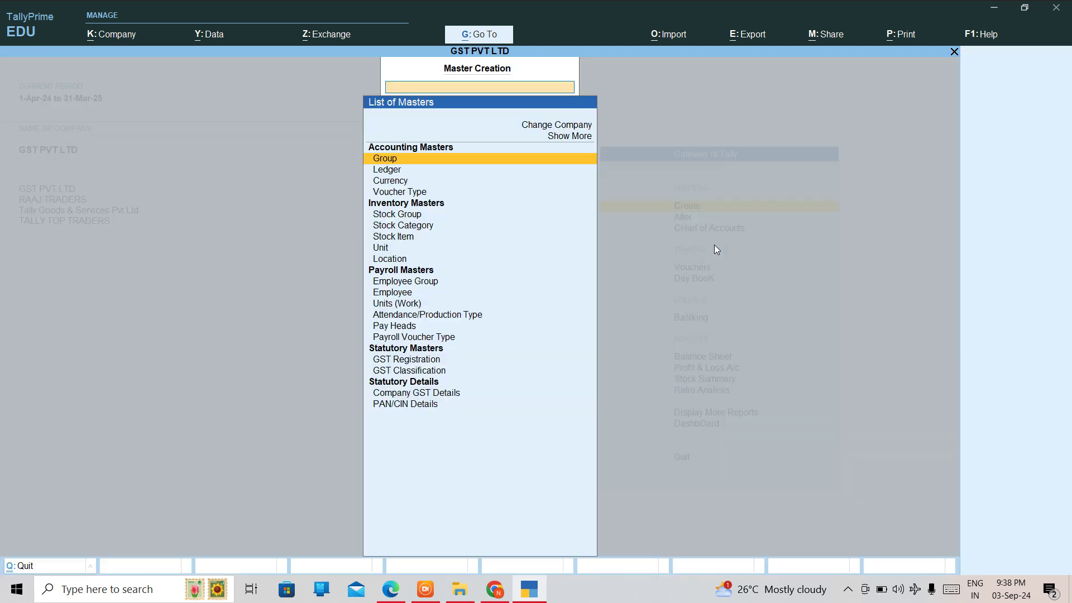
{"action": "key", "text": "Down"}
{"action": "key", "text": "Return"}
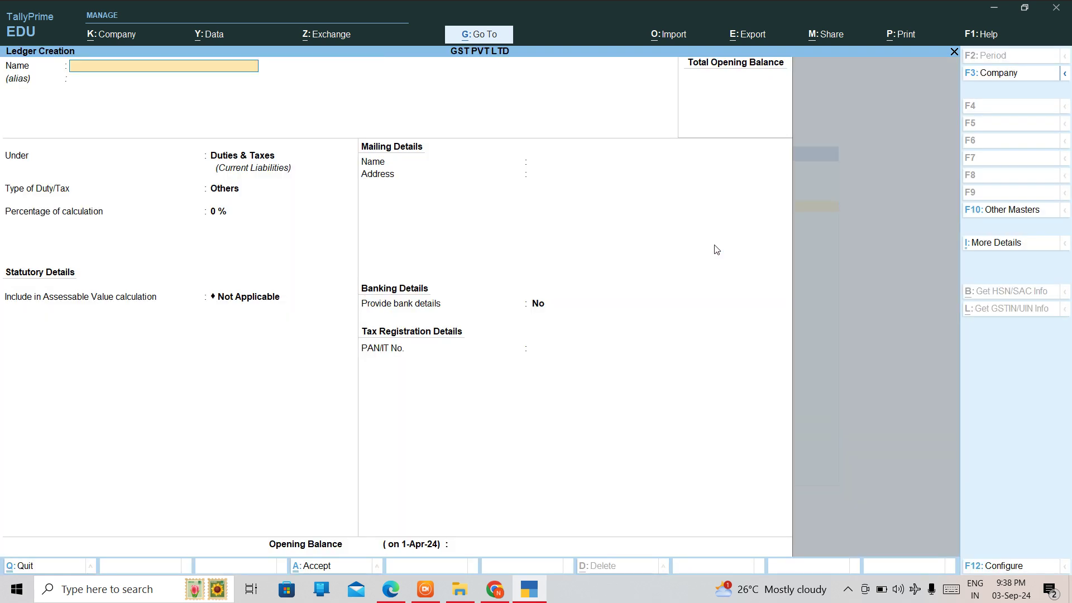
{"action": "type", "text": "PAWAN TRADERS"}
{"action": "key", "text": "Return"}
{"action": "key", "text": "Return"}
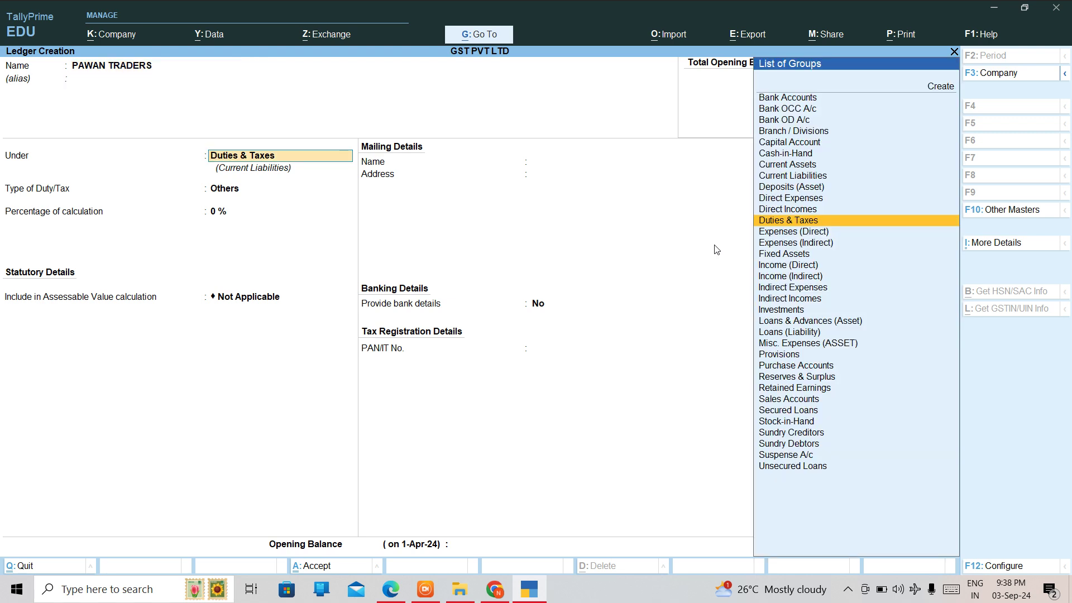
{"action": "type", "text": "DE"}
{"action": "key", "text": "Down"}
{"action": "key", "text": "Down"}
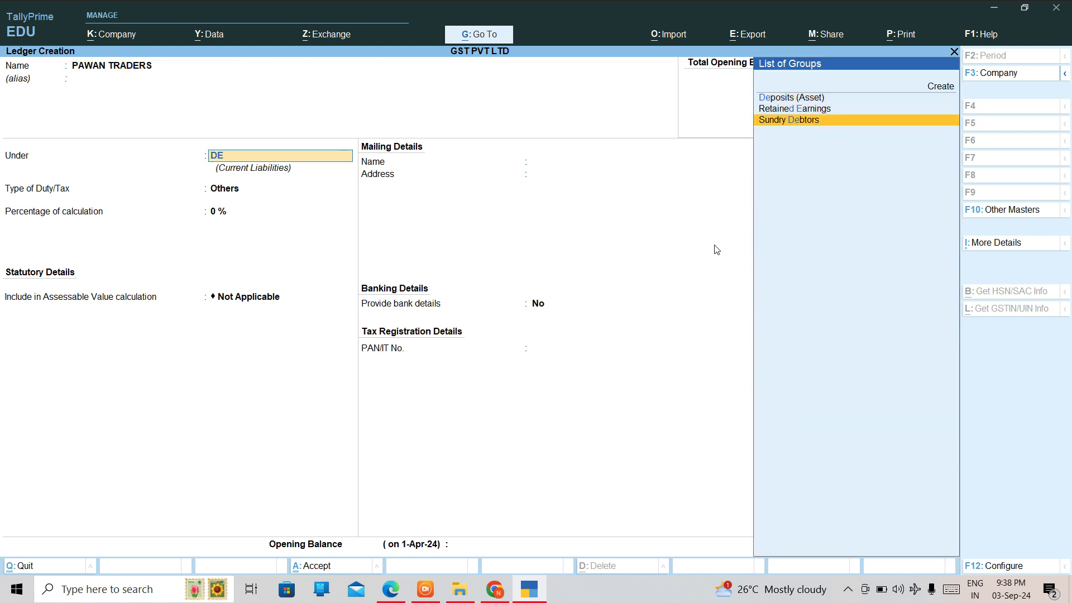
{"action": "key", "text": "Return"}
{"action": "key", "text": "Return"}
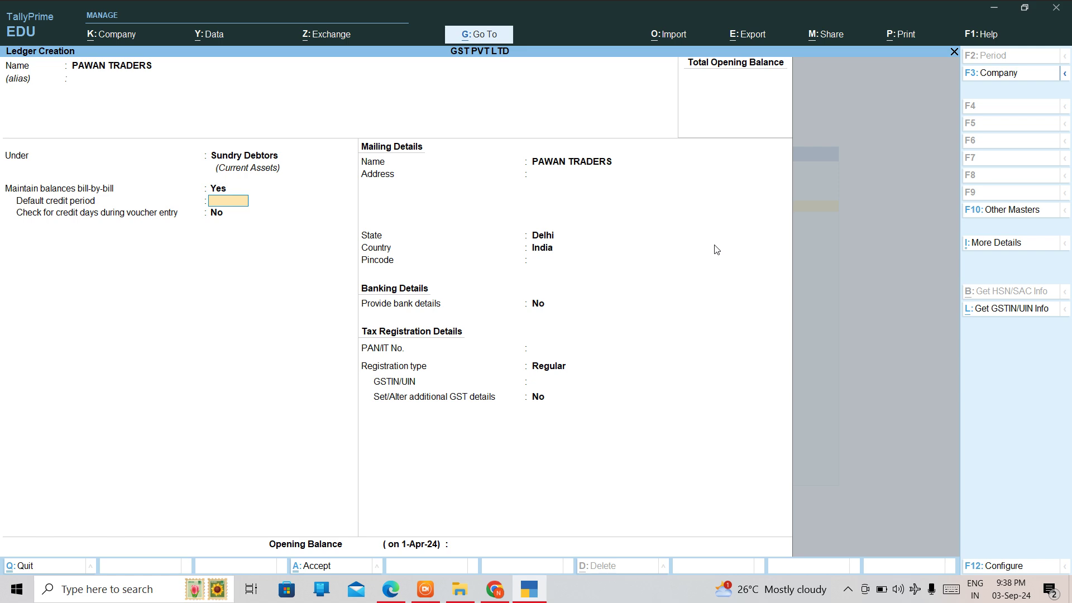
- Keep the default credit, mailing, state and country details for PAWAN TRADERS and save the ledger
{"action": "key", "text": "Return"}
{"action": "key", "text": "Return"}
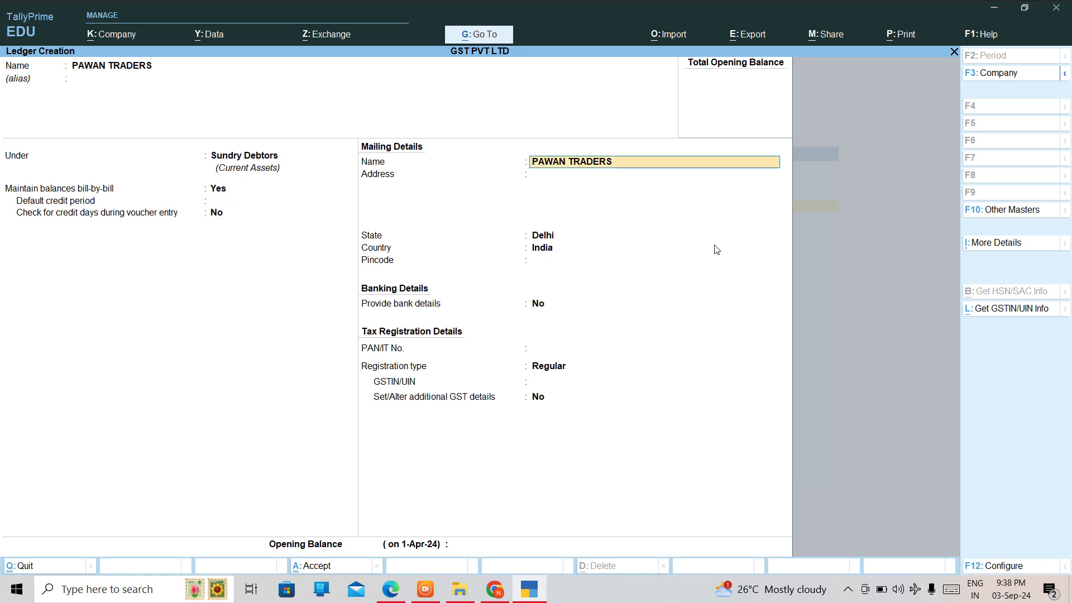
{"action": "key", "text": "Return"}
{"action": "key", "text": "Return"}
{"action": "key", "text": "Return"}
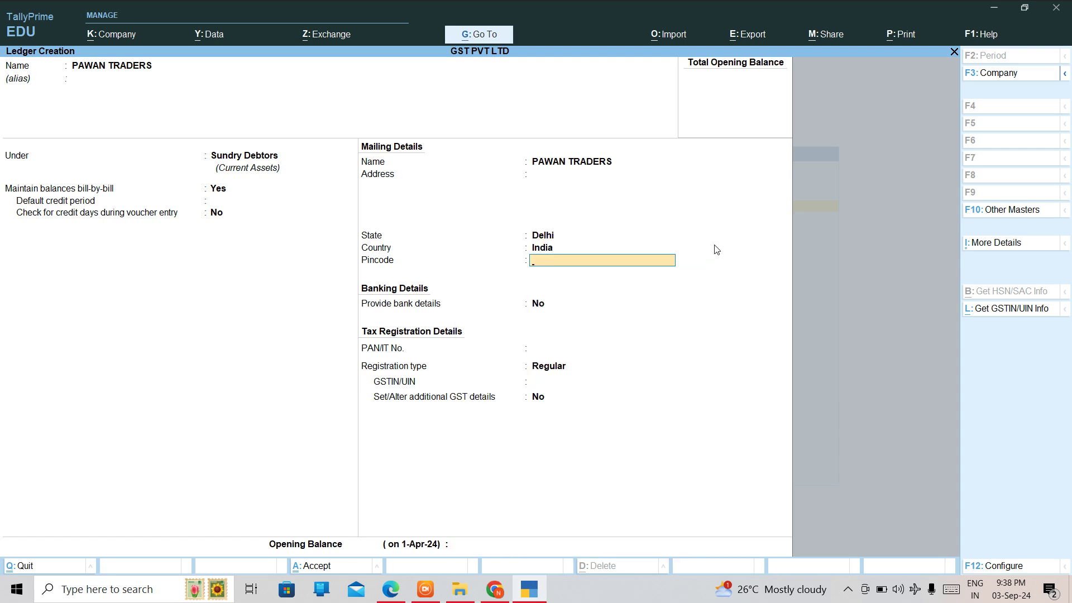
{"action": "key", "text": "ctrl+a"}
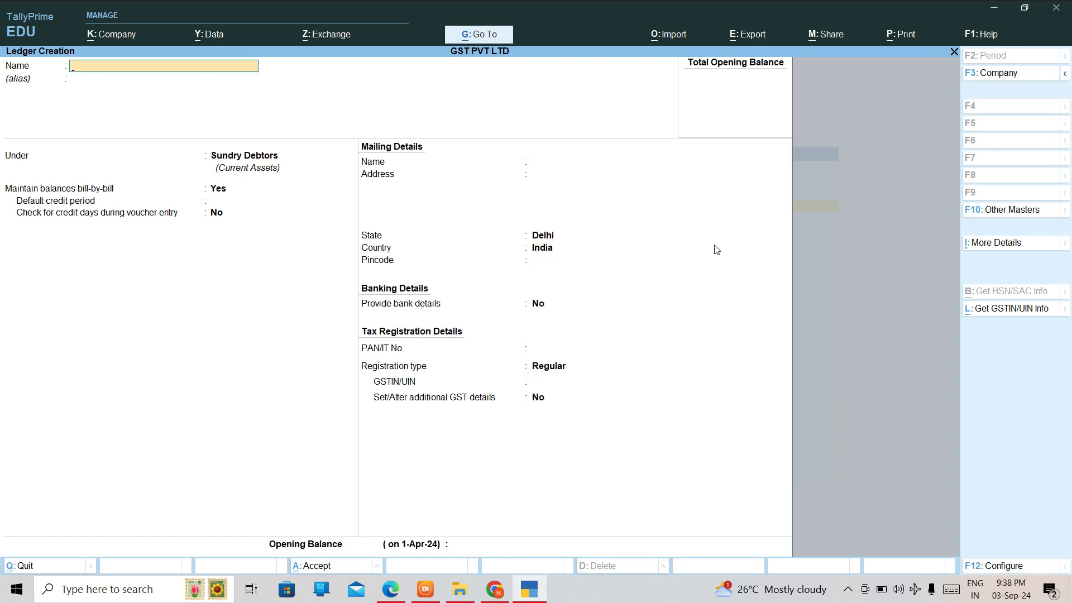
- Start a new ledger named SALE under Sales Accounts with the type of ledger Not Applicable
{"action": "type", "text": "SALE"}
{"action": "key", "text": "Return"}
{"action": "key", "text": "Return"}
{"action": "type", "text": "SA"}
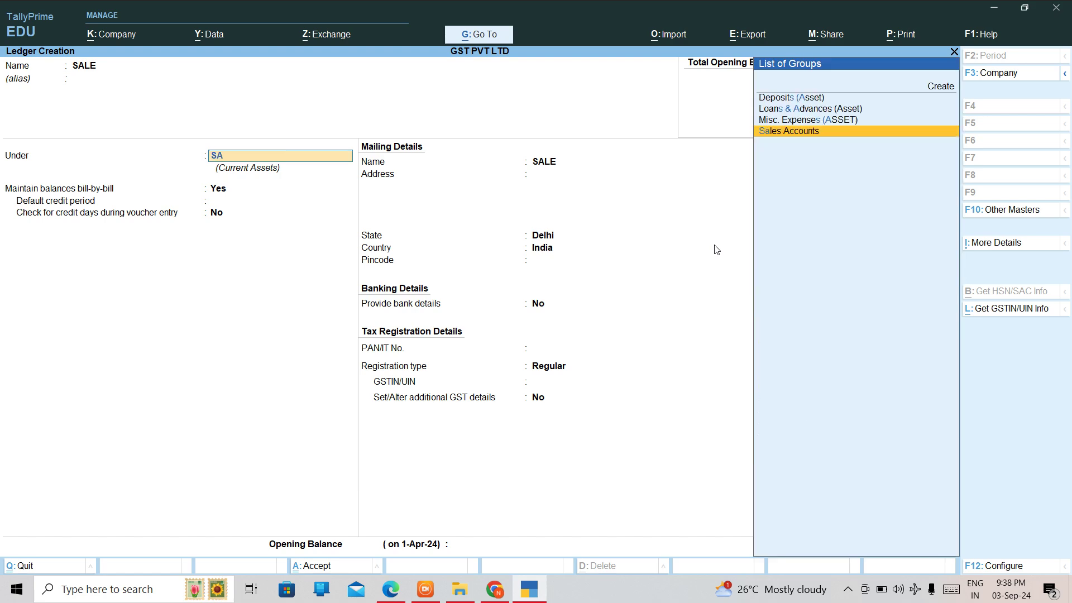
{"action": "type", "text": "L"}
{"action": "key", "text": "Return"}
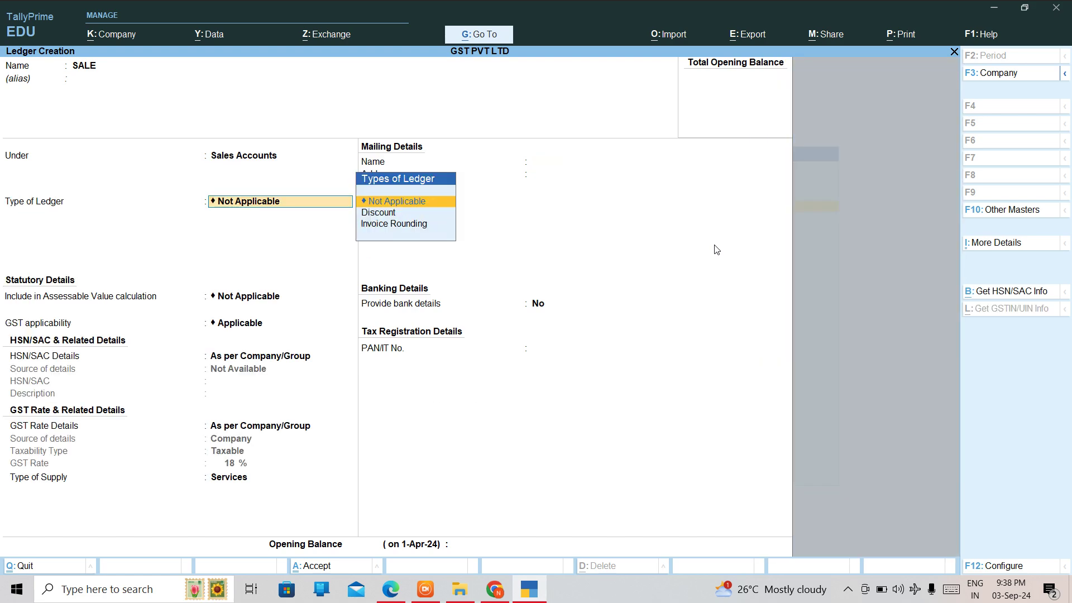
{"action": "key", "text": "Return"}
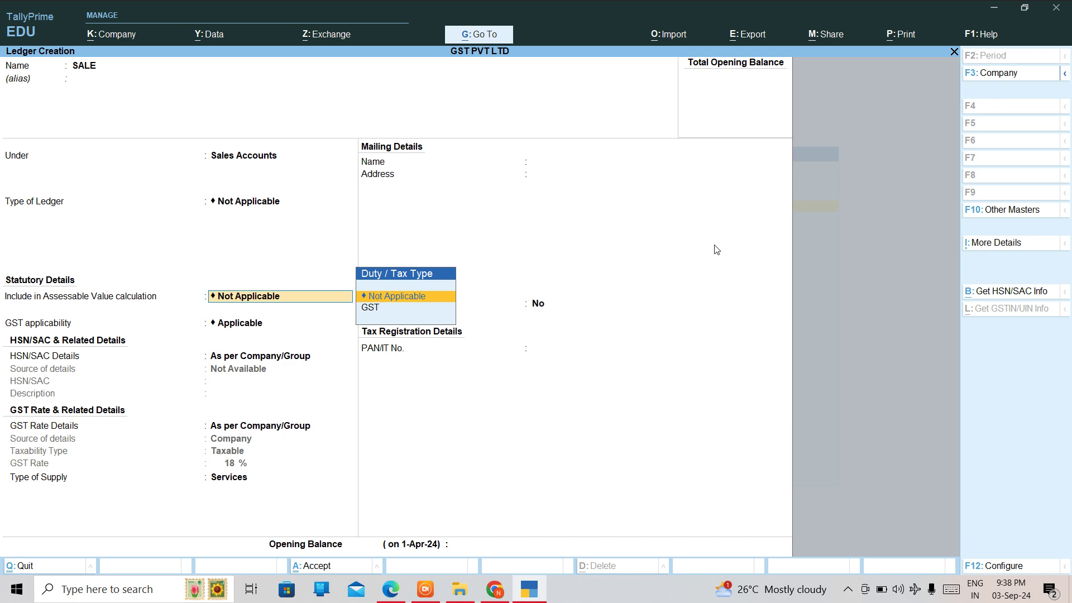
{"action": "key", "text": "Down"}
{"action": "key", "text": "Return"}
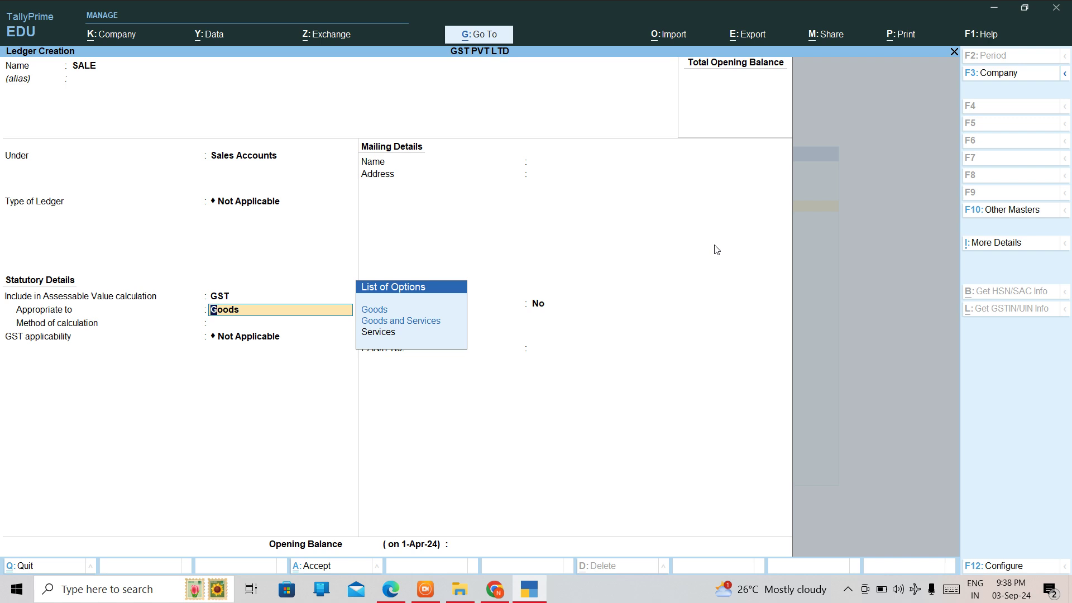
{"action": "key", "text": "Return"}
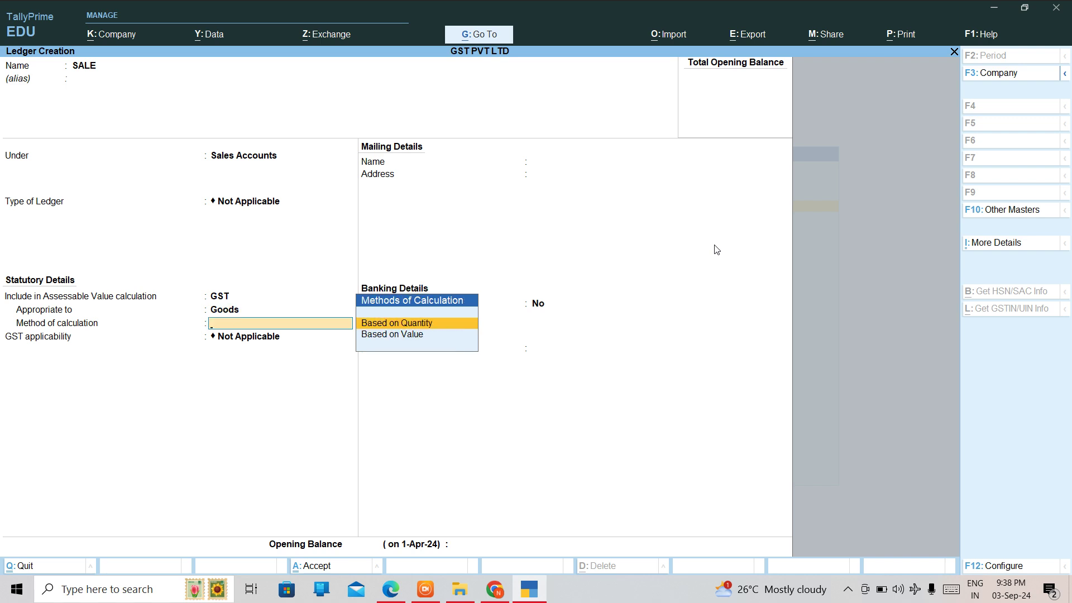
{"action": "key", "text": "Down"}
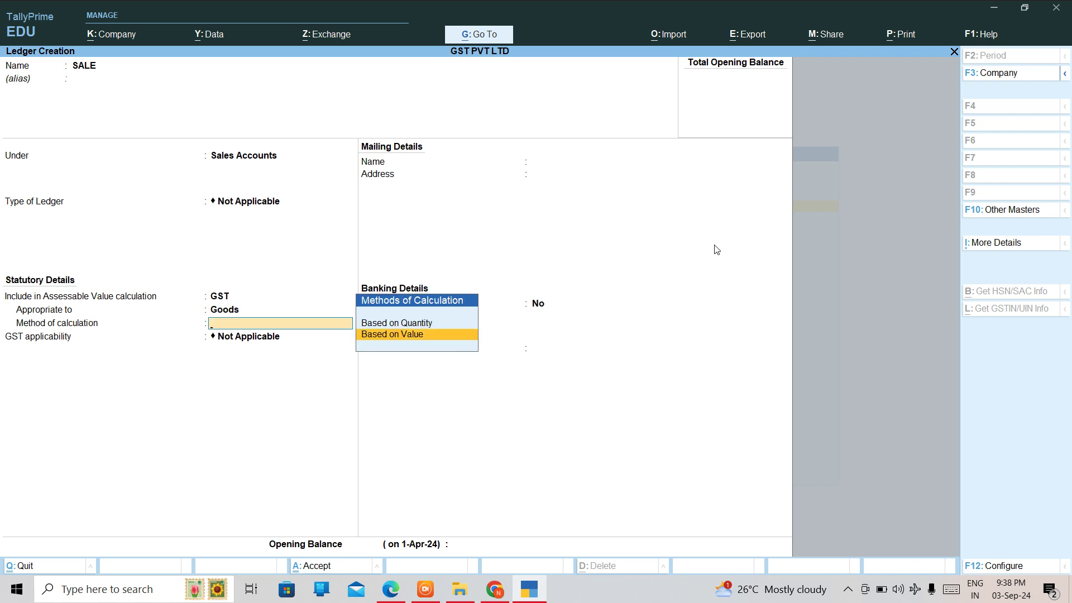
{"action": "key", "text": "Up"}
{"action": "key", "text": "Return"}
{"action": "key", "text": "Return"}
{"action": "key", "text": "BackSpace"}
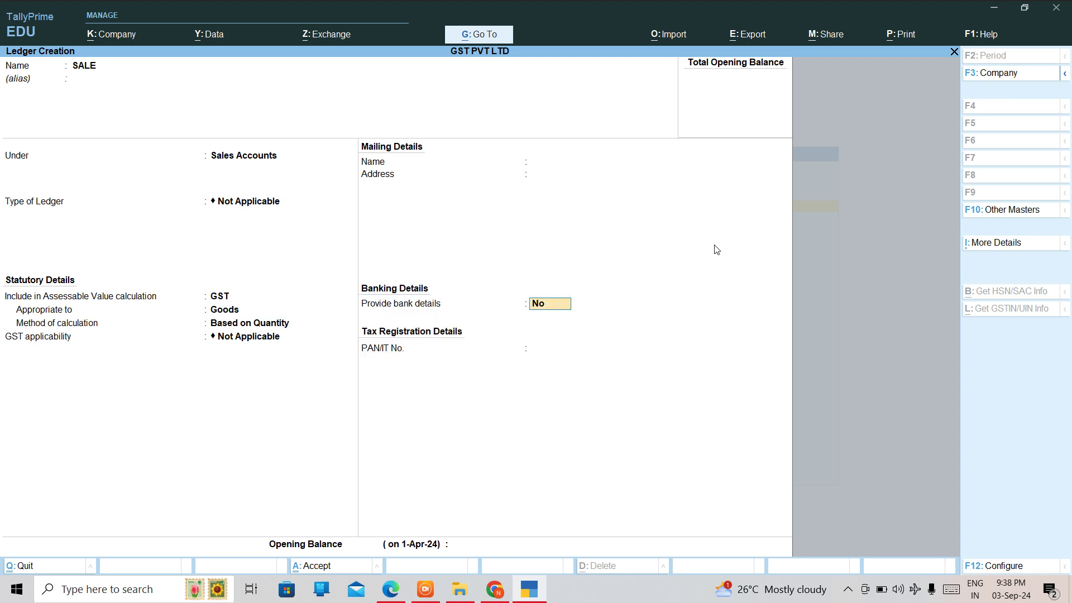
{"action": "key", "text": "BackSpace"}
{"action": "key", "text": "Down"}
{"action": "key", "text": "Return"}
{"action": "key", "text": "BackSpace"}
{"action": "key", "text": "BackSpace"}
{"action": "key", "text": "BackSpace"}
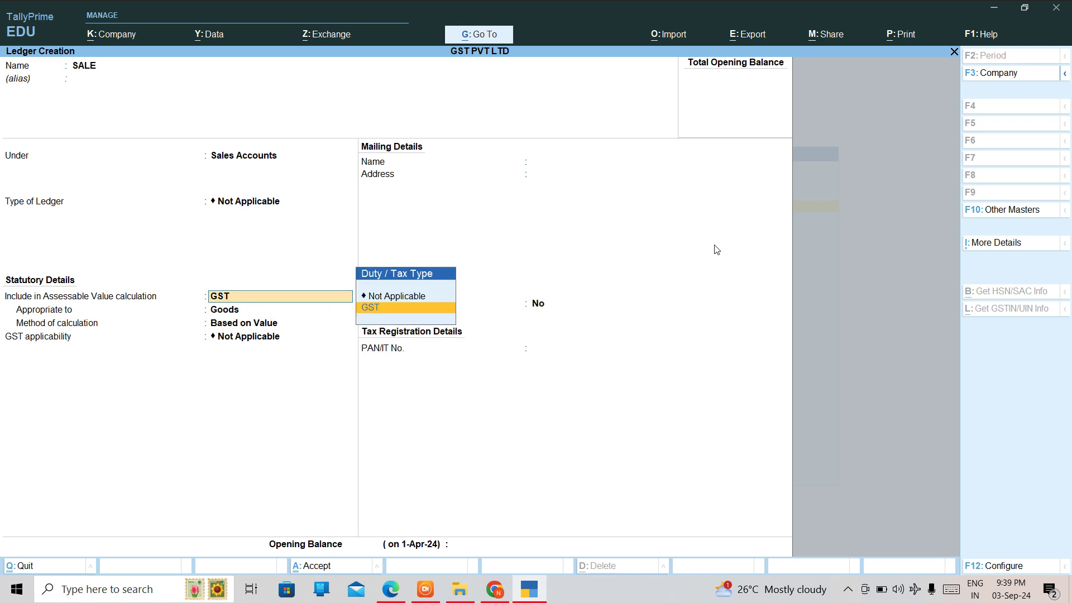
- Set the SALE ledger's inclusion in assessable value calculation to Not Applicable and its GST applicability to Applicable
{"action": "key", "text": "Up"}
{"action": "key", "text": "Return"}
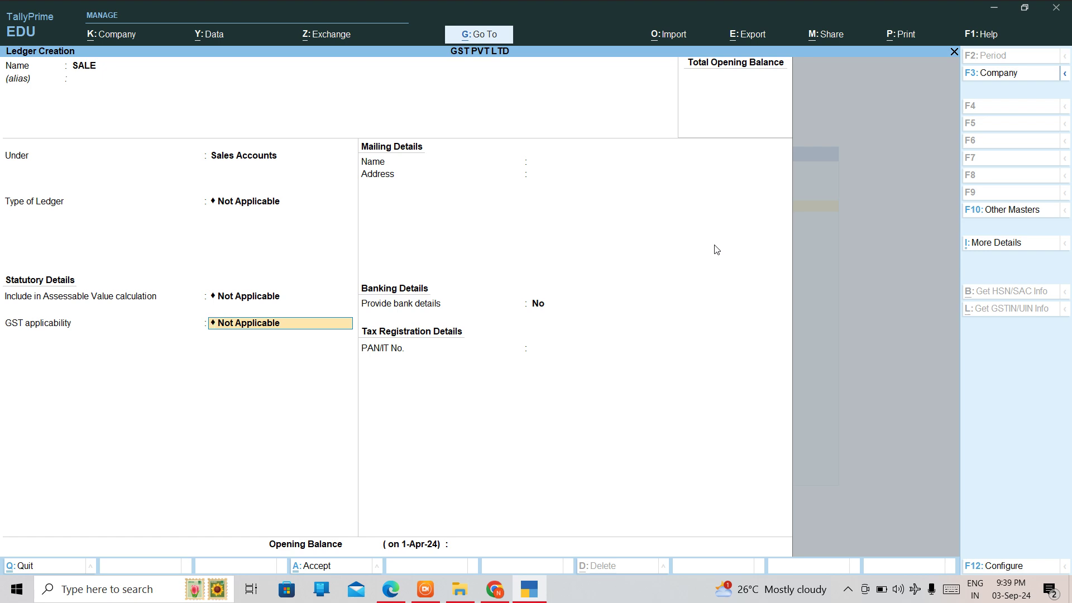
{"action": "type", "text": "A"}
{"action": "key", "text": "Return"}
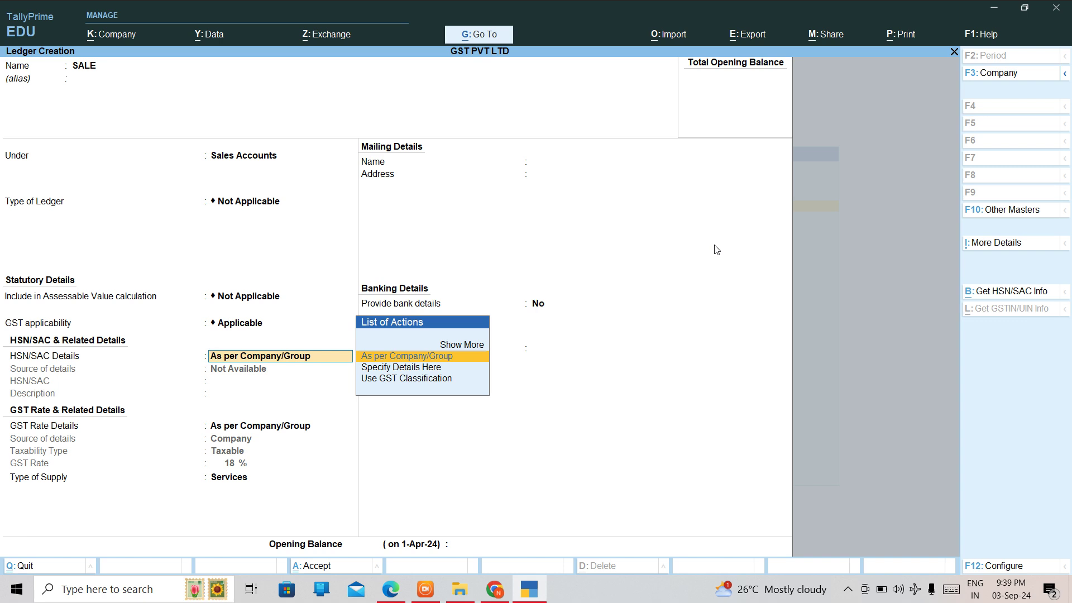
- Specify the HSN/SAC details directly in the SALE ledger with code 96325874 and a blank description
{"action": "key", "text": "Down"}
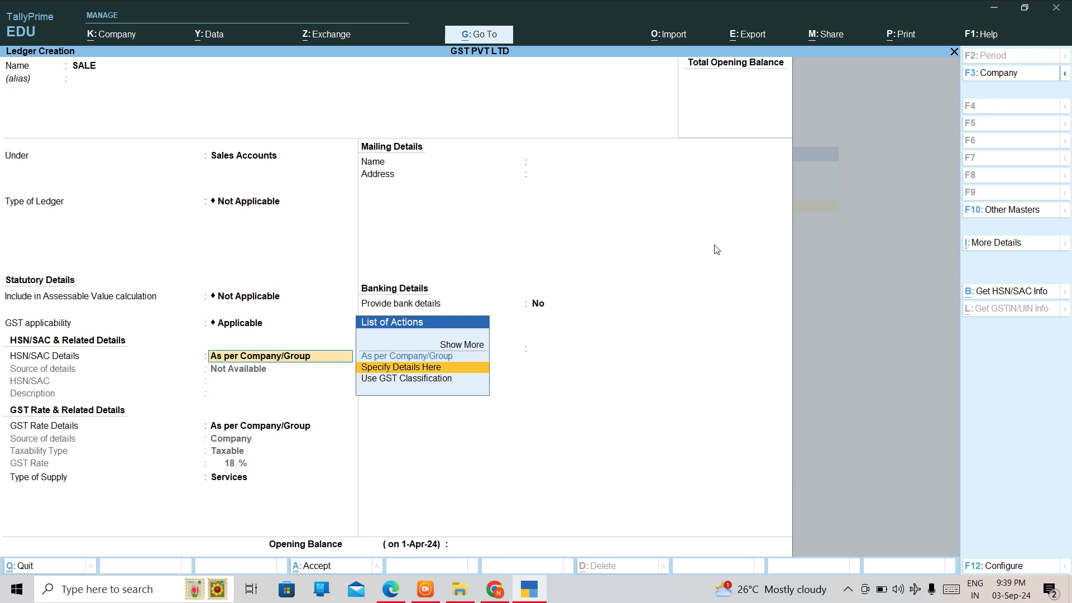
{"action": "key", "text": "Return"}
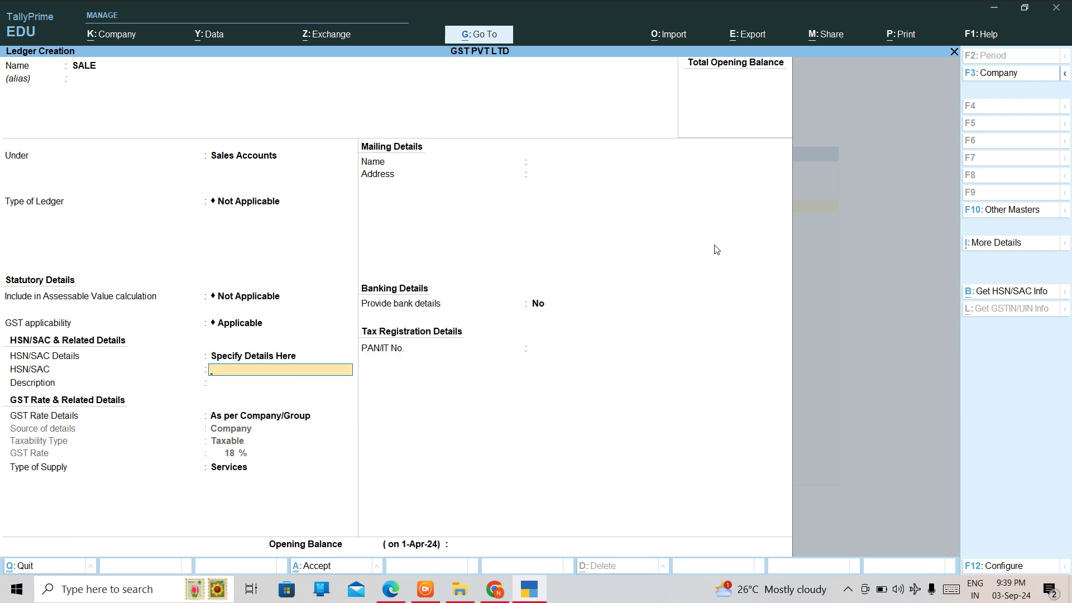
{"action": "type", "text": "96325874"}
{"action": "key", "text": "Return"}
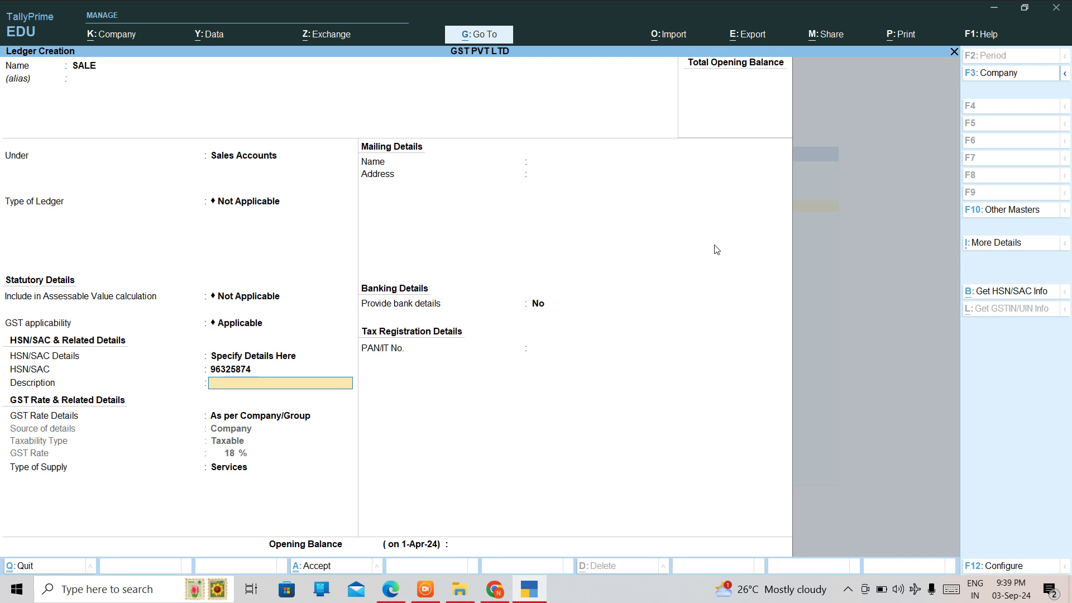
{"action": "key", "text": "Return"}
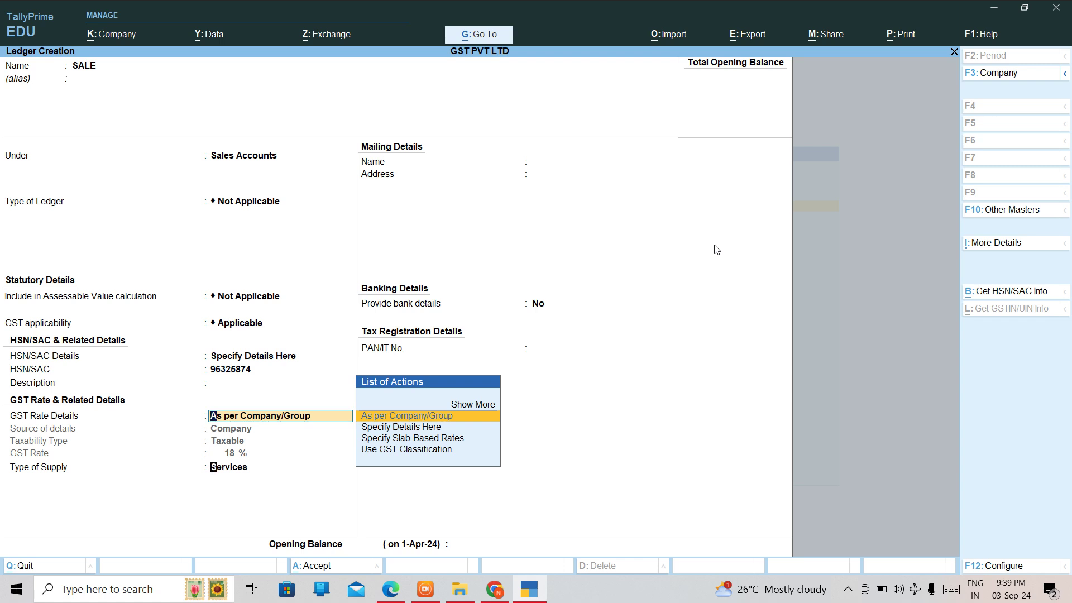
- Keep the GST rate details as per Company/Group, set the type of supply to Goods, and save the SALE ledger
{"action": "key", "text": "Return"}
{"action": "key", "text": "Return"}
{"action": "key", "text": "BackSpace"}
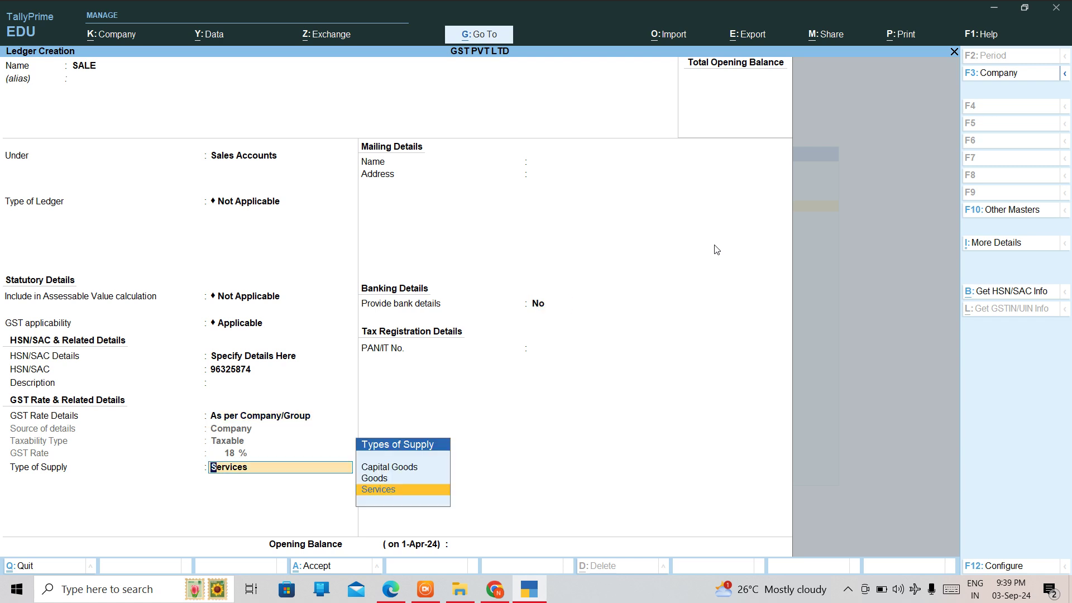
{"action": "key", "text": "Up"}
{"action": "key", "text": "Return"}
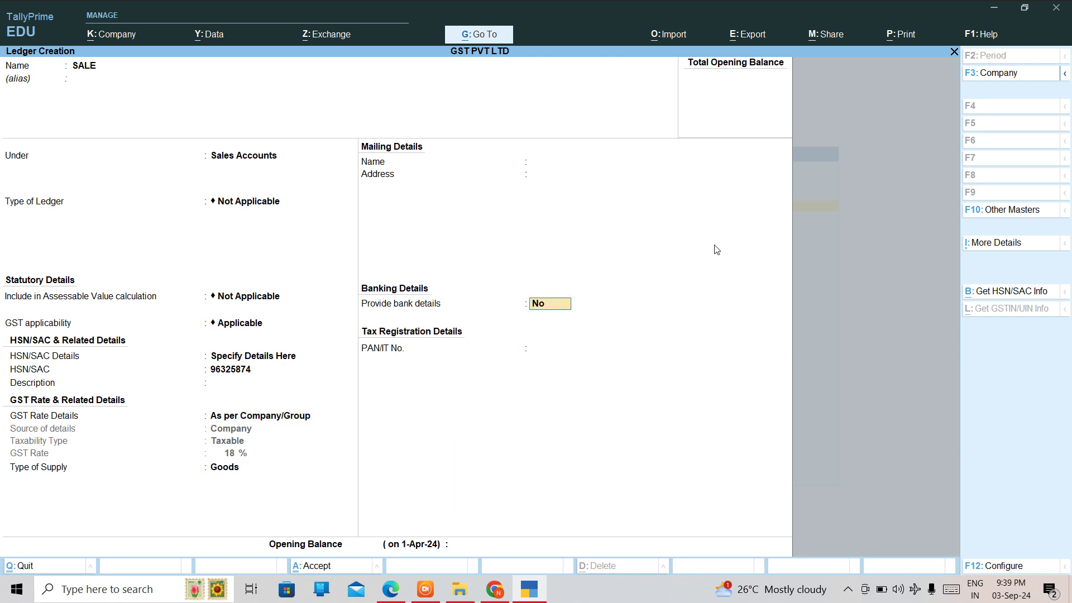
{"action": "key", "text": "ctrl+a"}
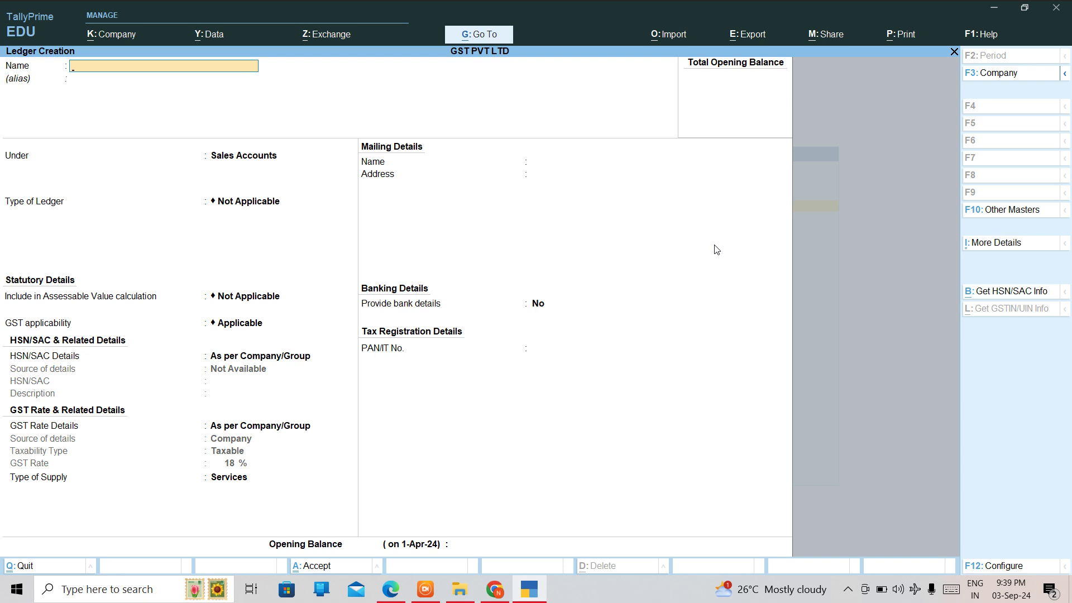
- Start a new ledger named UTGST @ 9% under the Duties & Taxes group
{"action": "type", "text": "UTGST @"}
{"action": "type", "text": "9%"}
{"action": "key", "text": "Return"}
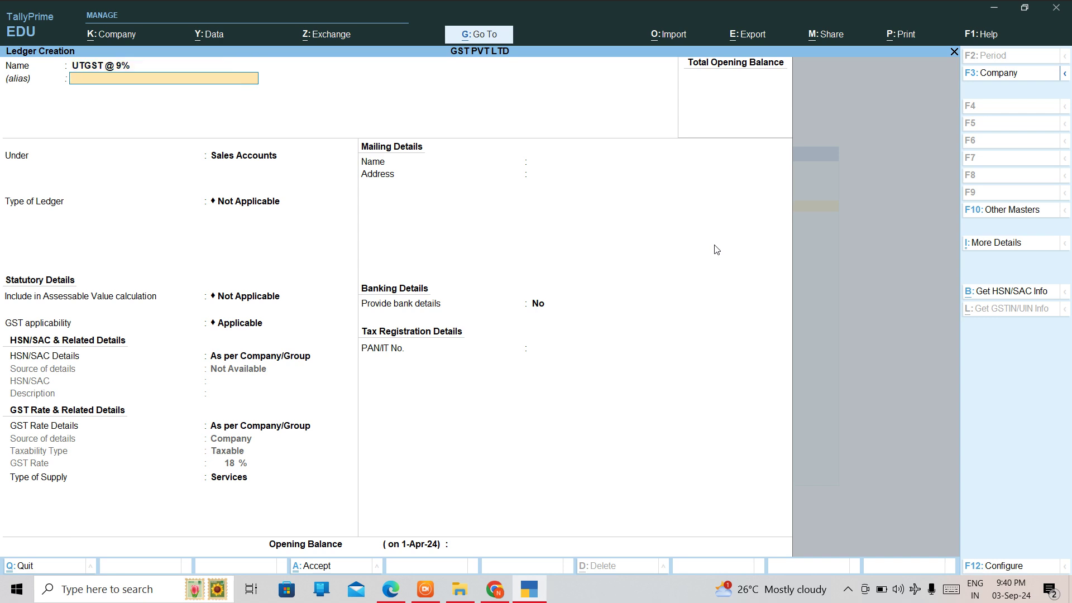
{"action": "key", "text": "Return"}
{"action": "type", "text": "DU"}
{"action": "key", "text": "Return"}
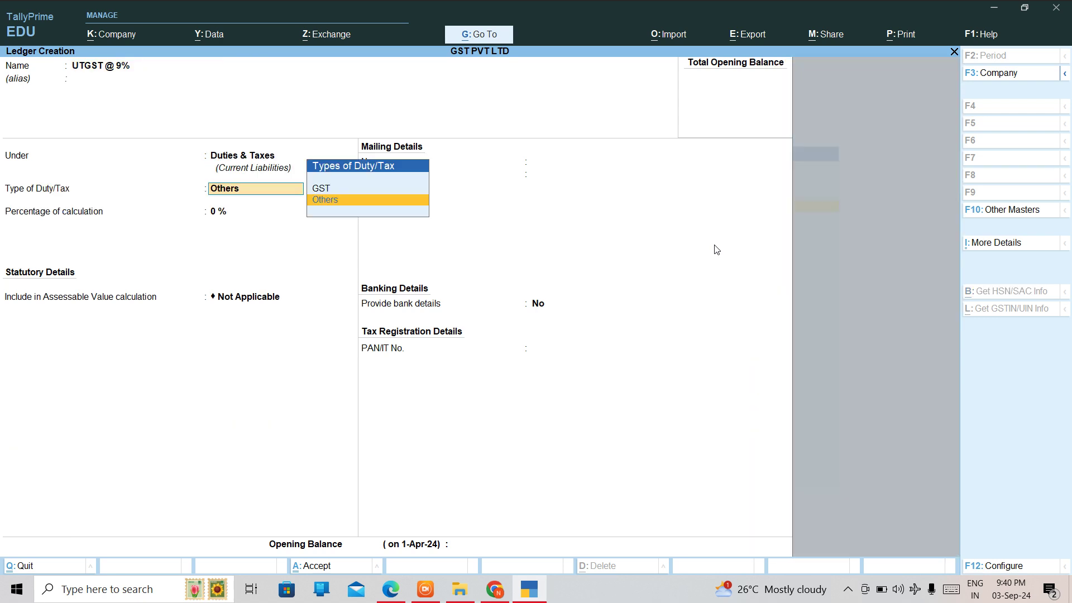
- Set the duty type to GST, tax type SGST/UTGST, calculation percentage 9 and rounding Not Applicable, and save the ledger
{"action": "key", "text": "Up"}
{"action": "key", "text": "Return"}
{"action": "key", "text": "Down"}
{"action": "key", "text": "Down"}
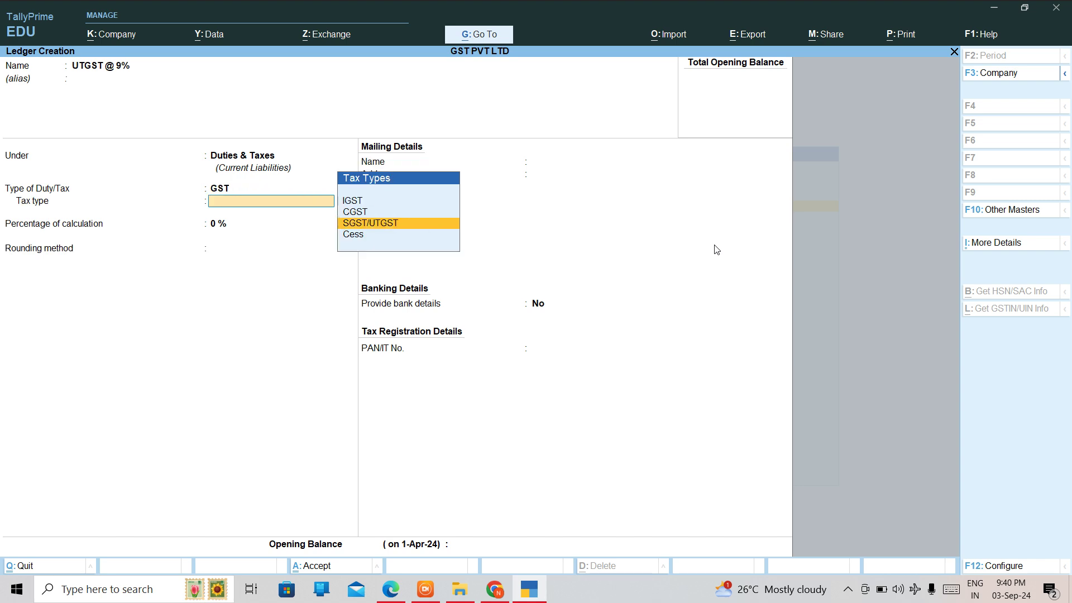
{"action": "key", "text": "Return"}
{"action": "type", "text": "9"}
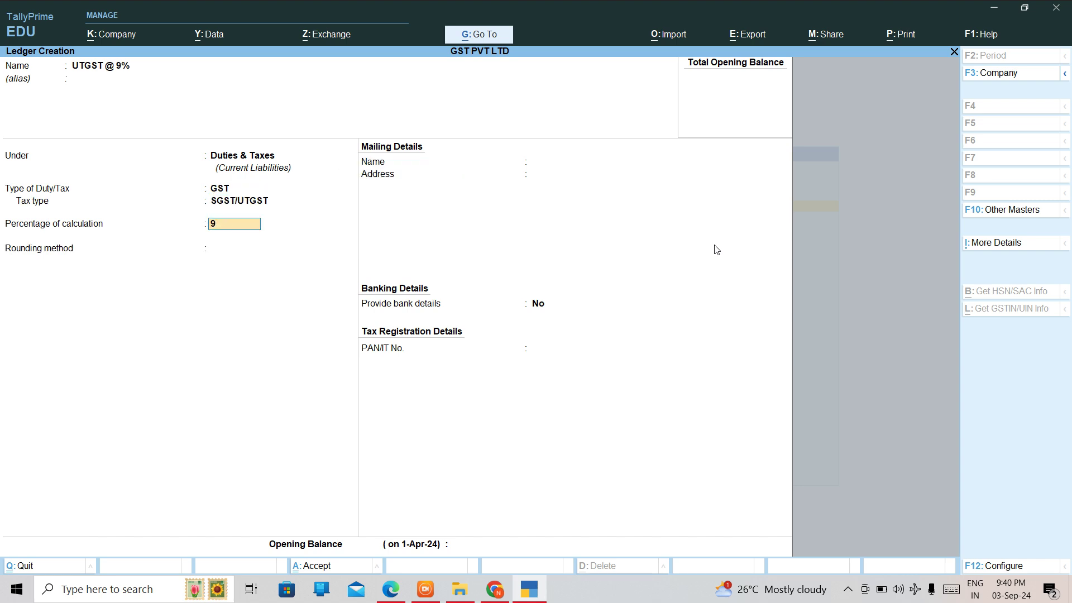
{"action": "key", "text": "Return"}
{"action": "key", "text": "Return"}
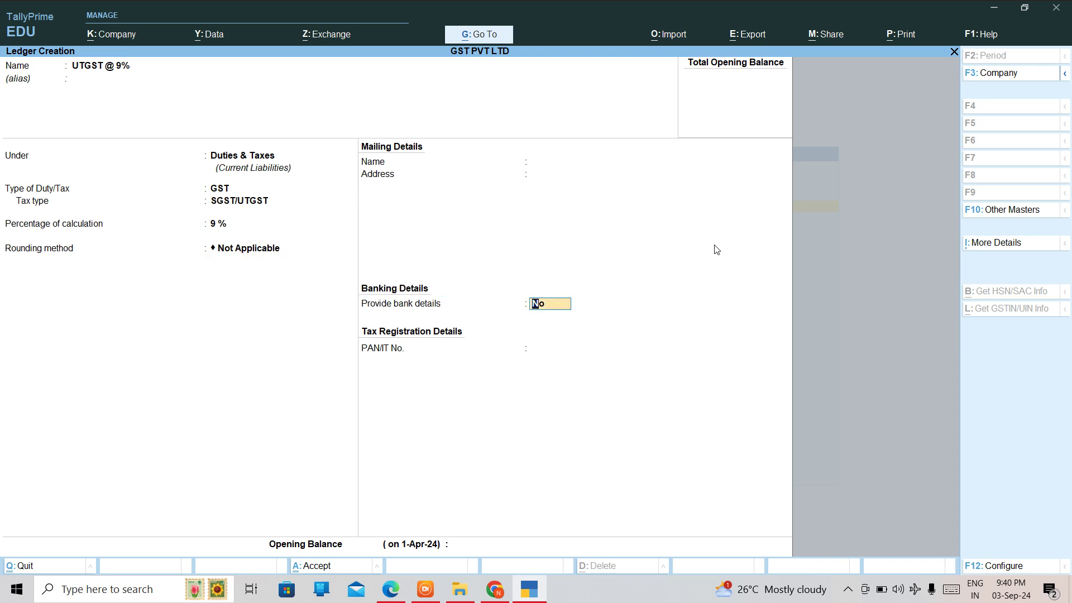
{"action": "key", "text": "ctrl+a"}
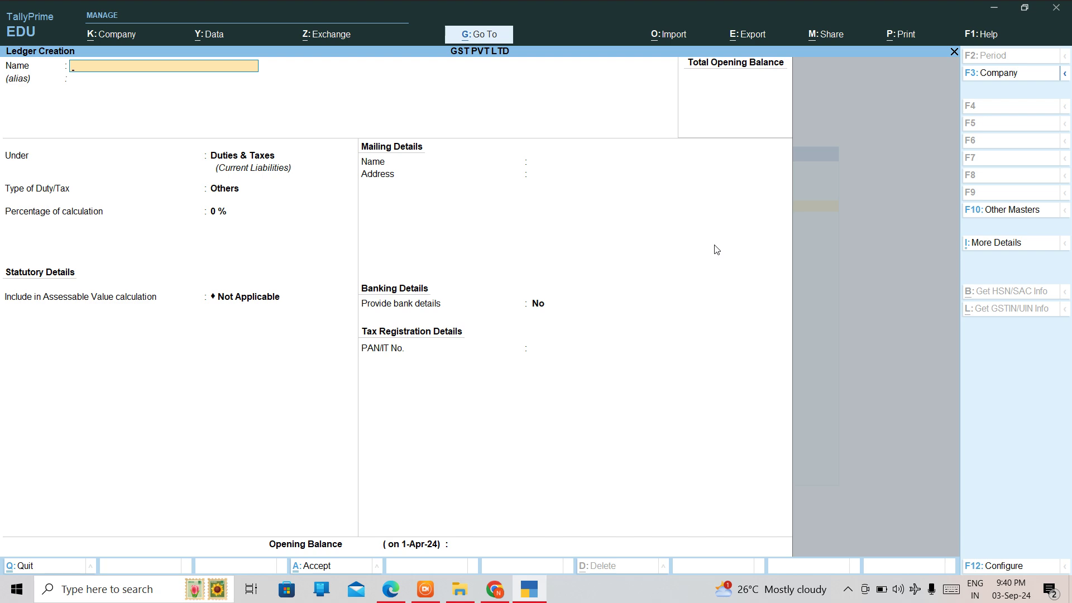
- Leave ledger creation and open a blank Sales voucher
{"action": "key", "text": "Escape"}
{"action": "key", "text": "Escape"}
{"action": "key", "text": "Down"}
{"action": "key", "text": "Down"}
{"action": "key", "text": "Down"}
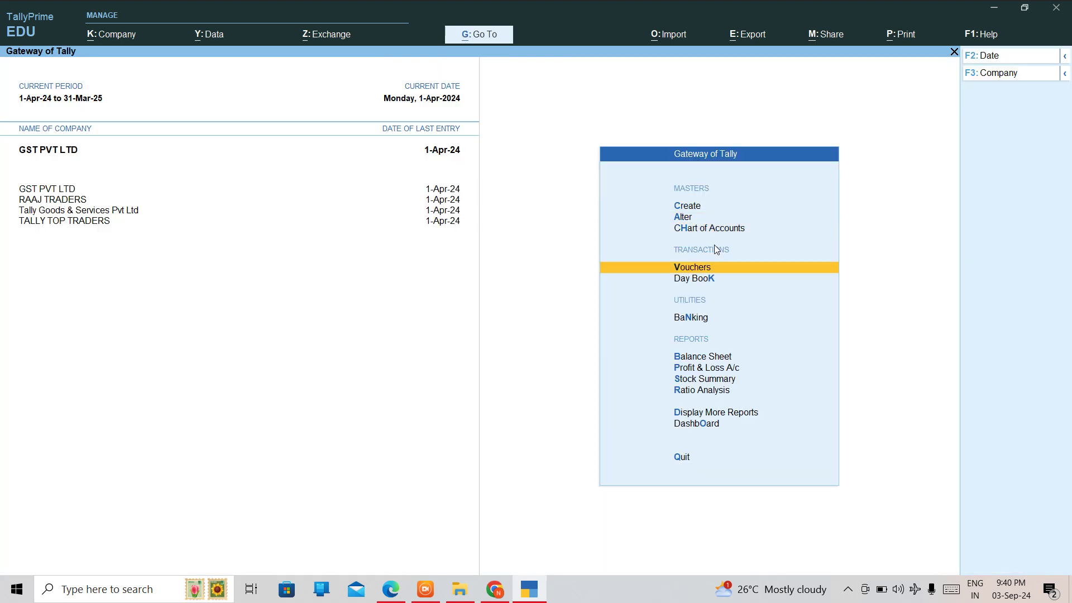
{"action": "key", "text": "Return"}
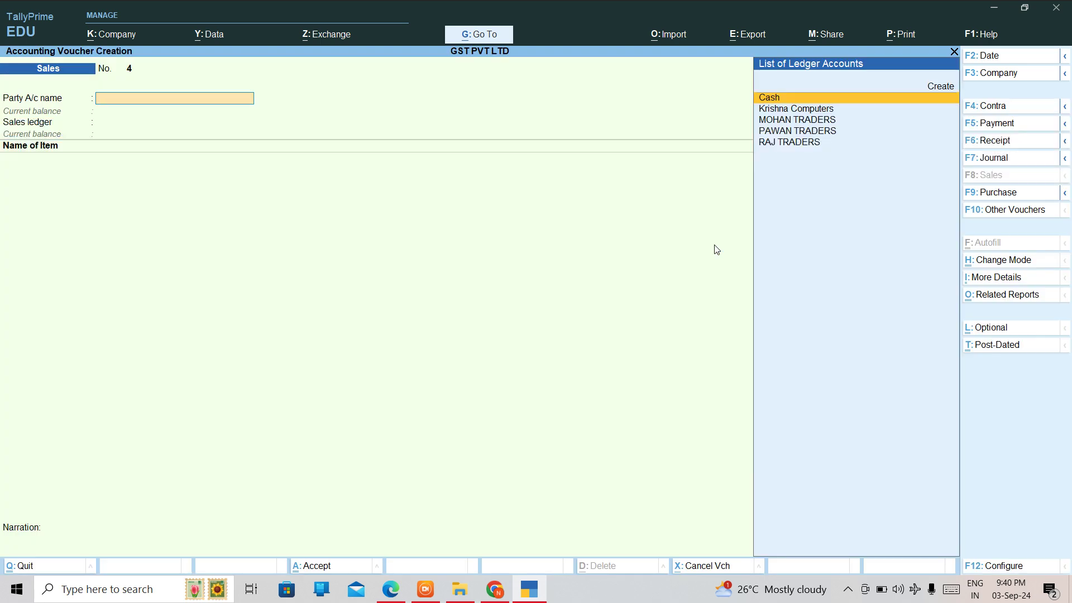
{"action": "key", "text": "F6"}
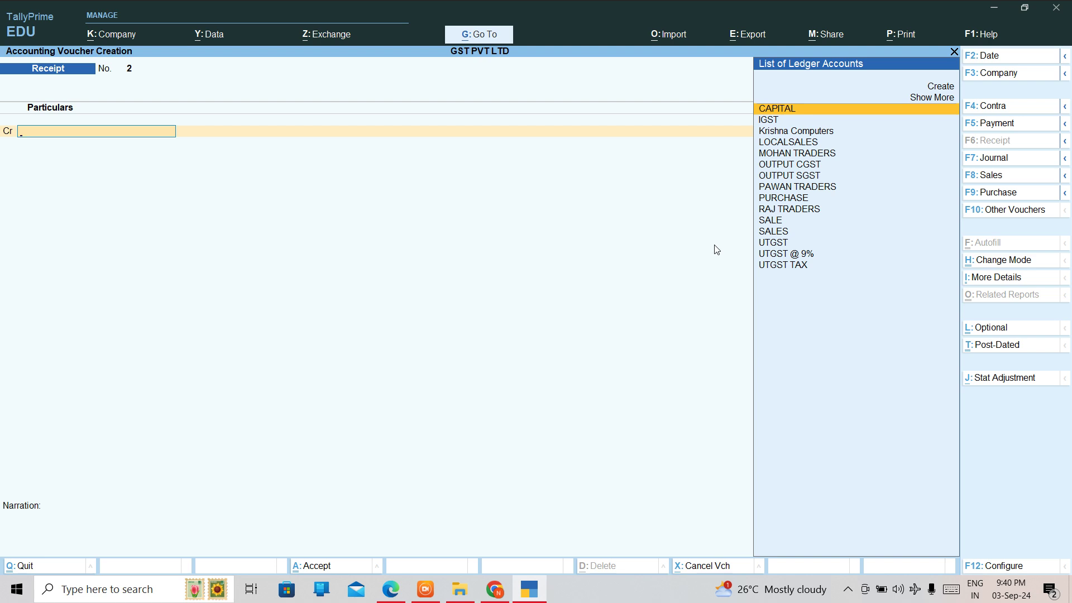
{"action": "key", "text": "F8"}
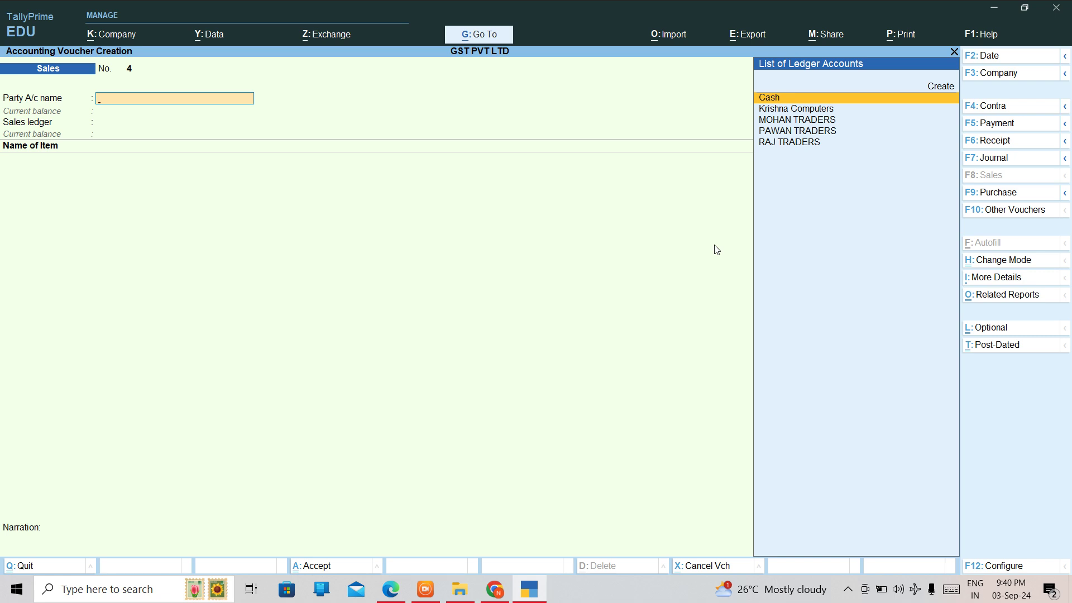
- Choose PAWAN TRADERS as the party account of the Sales voucher
{"action": "key", "text": "Down"}
{"action": "key", "text": "Down"}
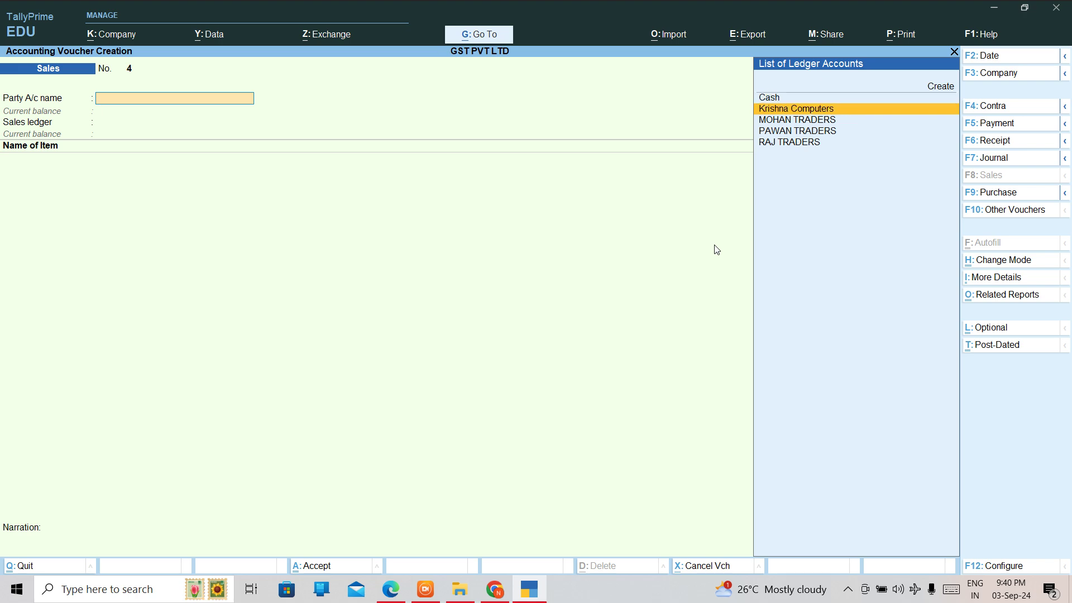
{"action": "key", "text": "Down"}
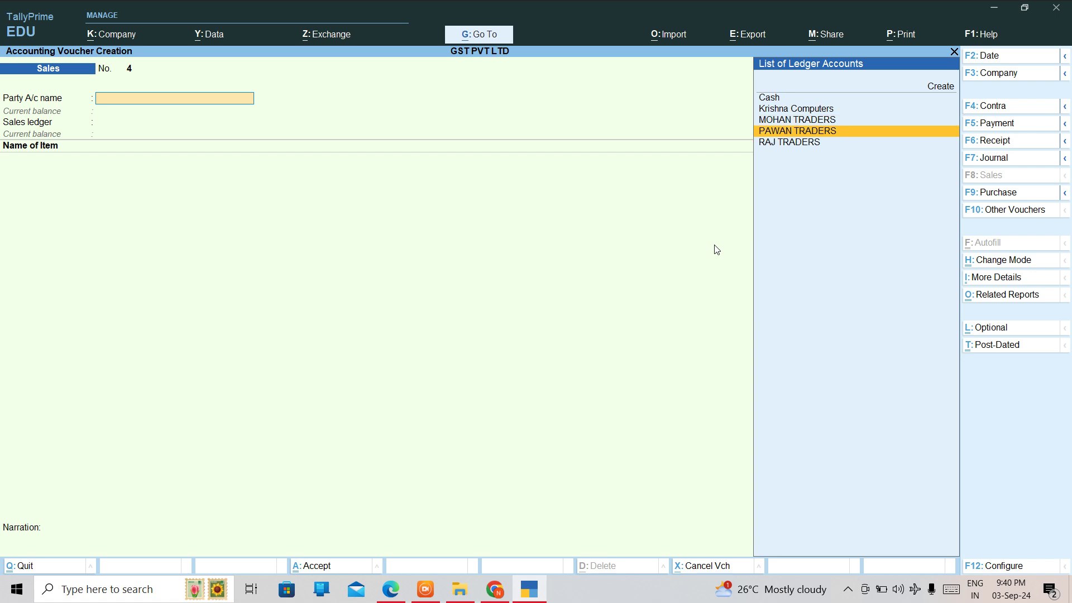
{"action": "key", "text": "Return"}
- Leave the dispatch, order and export details blank, with destination country and port code set to Not Applicable
{"action": "key", "text": "Return"}
{"action": "key", "text": "Return"}
{"action": "key", "text": "Return"}
{"action": "key", "text": "Return"}
{"action": "key", "text": "Return"}
{"action": "key", "text": "Return"}
{"action": "key", "text": "Return"}
{"action": "key", "text": "Return"}
{"action": "key", "text": "Return"}
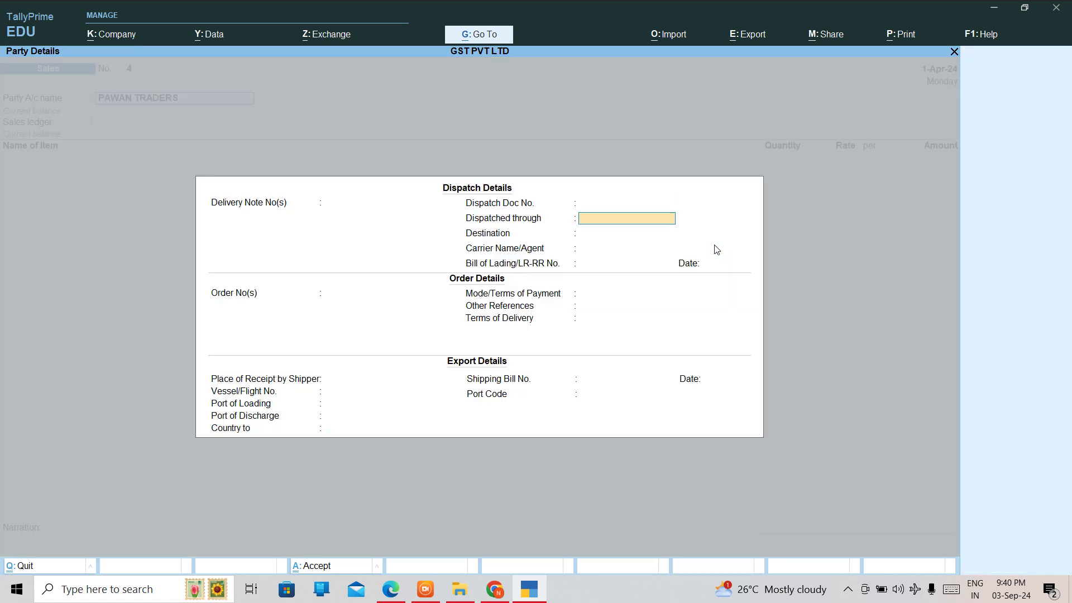
{"action": "key", "text": "Return"}
{"action": "key", "text": "Return"}
{"action": "key", "text": "Return"}
{"action": "key", "text": "Return"}
{"action": "key", "text": "Return"}
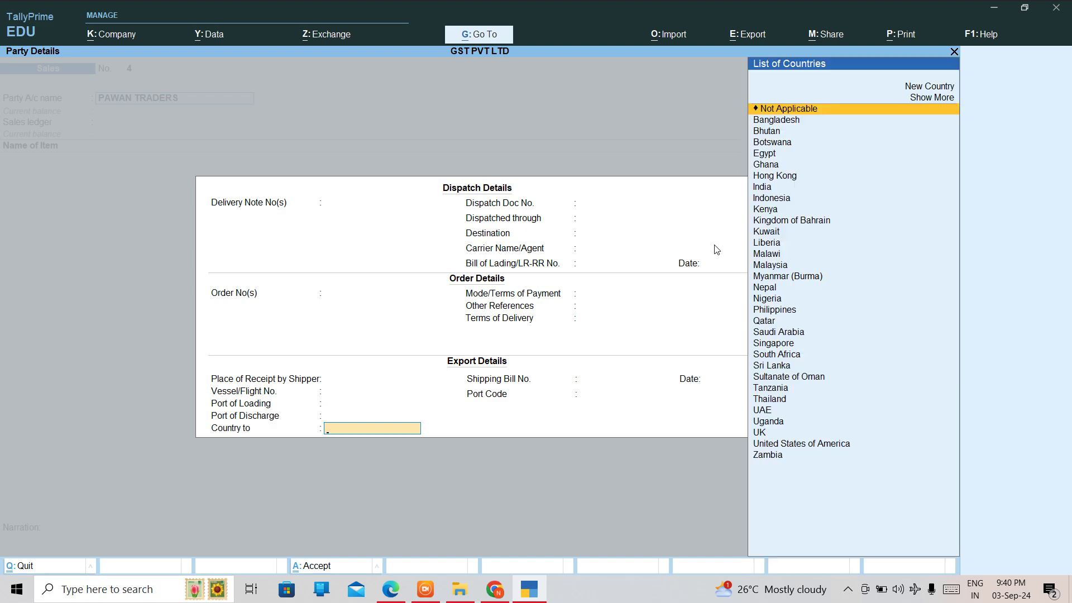
{"action": "key", "text": "Return"}
{"action": "key", "text": "Return"}
{"action": "key", "text": "Return"}
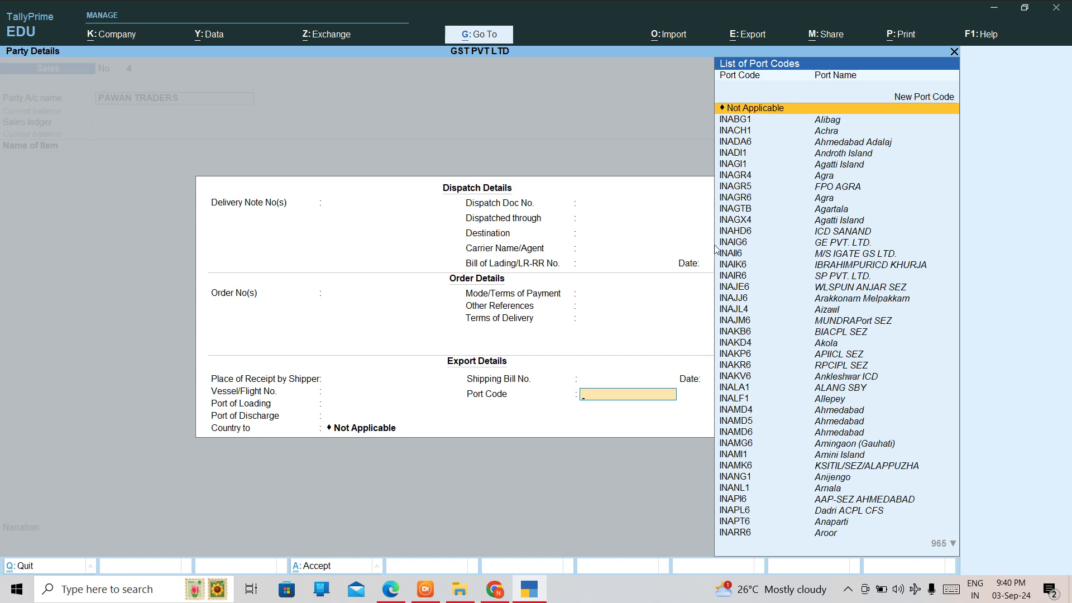
{"action": "key", "text": "Return"}
{"action": "key", "text": "Return"}
{"action": "key", "text": "Return"}
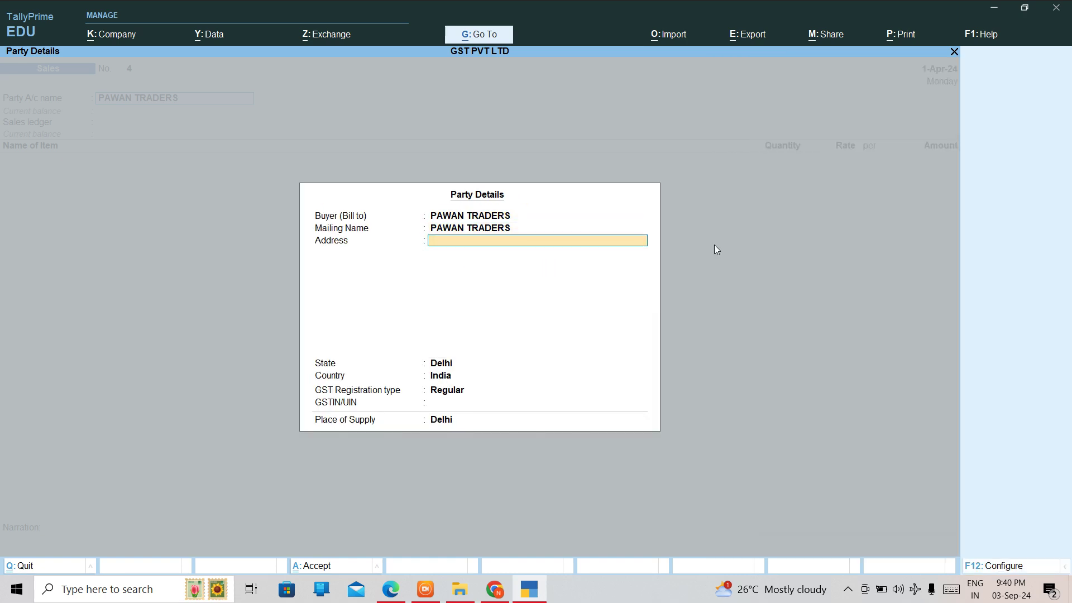
- Enter DELHI as the buyer's address, keep state Delhi and the Regular registration type, and accept the party details
{"action": "type", "text": "DELHI"}
{"action": "key", "text": "Return"}
{"action": "key", "text": "Return"}
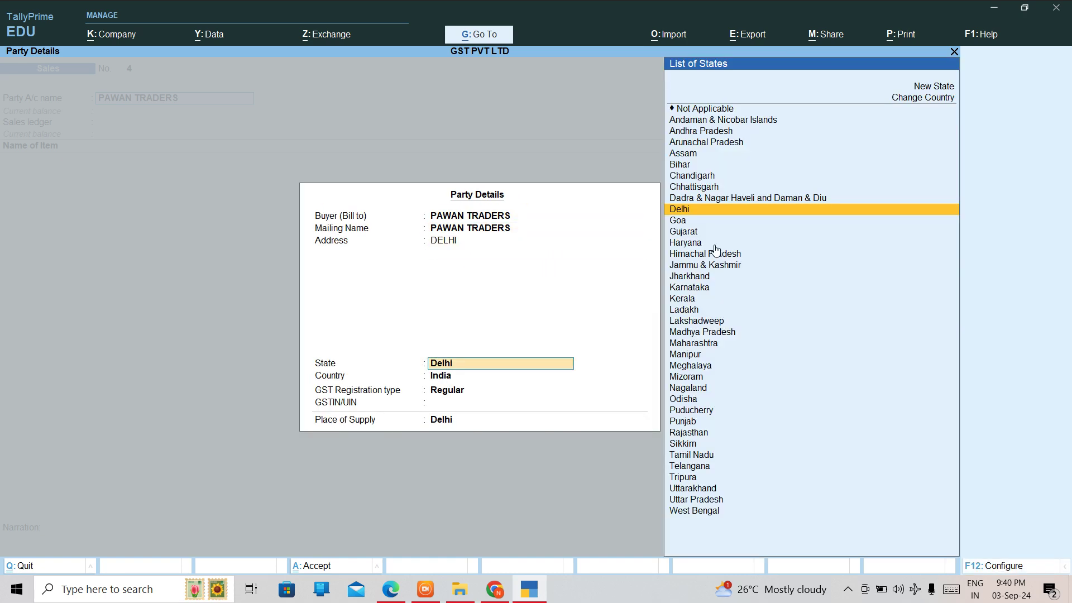
{"action": "key", "text": "Return"}
{"action": "key", "text": "Return"}
{"action": "key", "text": "Return"}
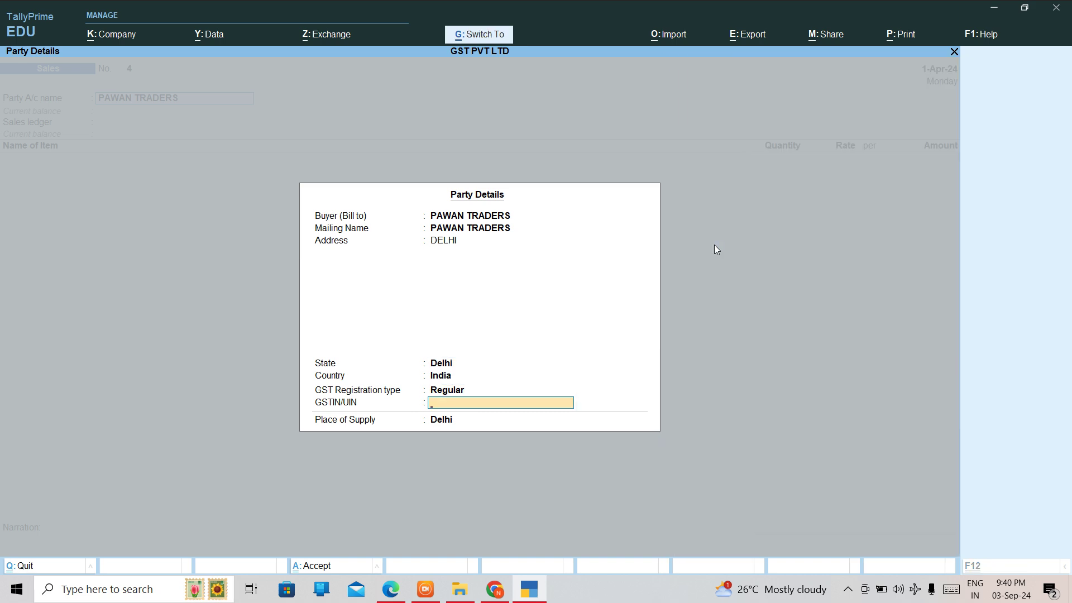
{"action": "key", "text": "ctrl+a"}
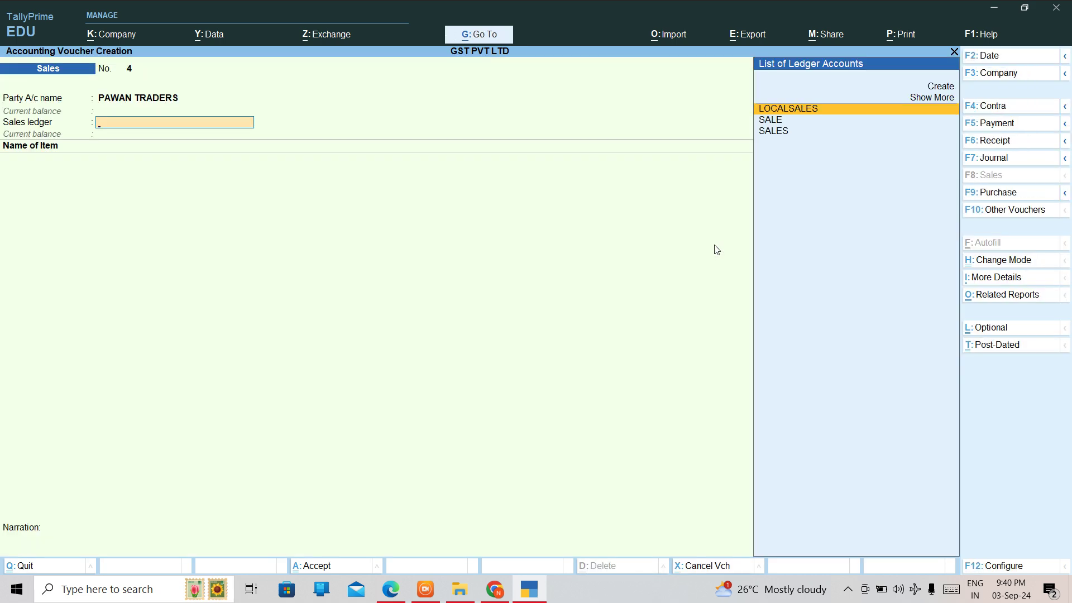
- Choose the SALE sales ledger and add 1 PCS of DELL 3521 at a rate of 25,000.00
{"action": "key", "text": "Down"}
{"action": "key", "text": "Return"}
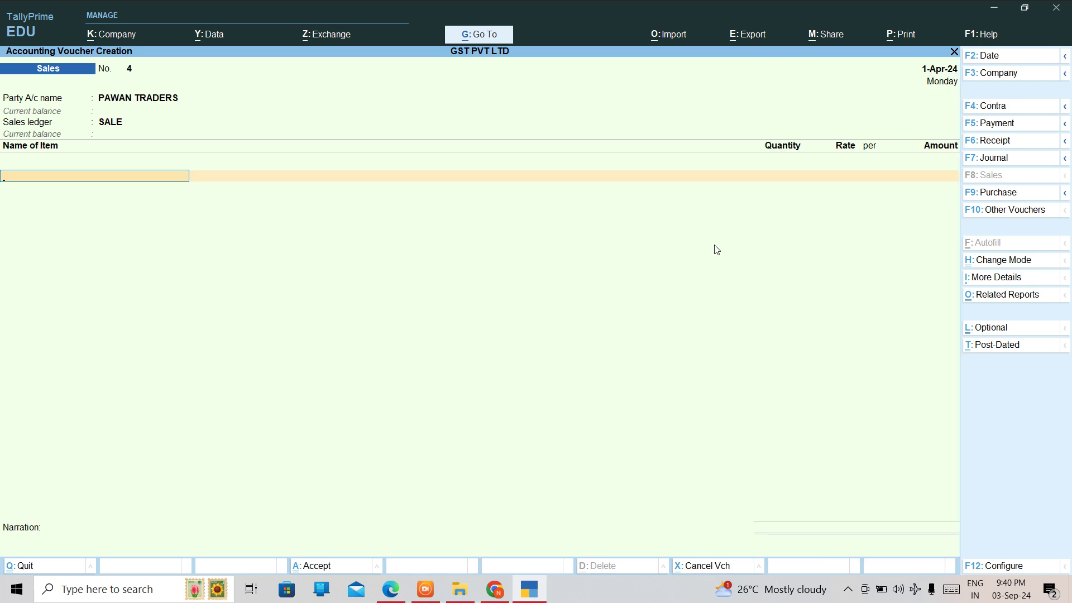
{"action": "type", "text": "de"}
{"action": "key", "text": "Down"}
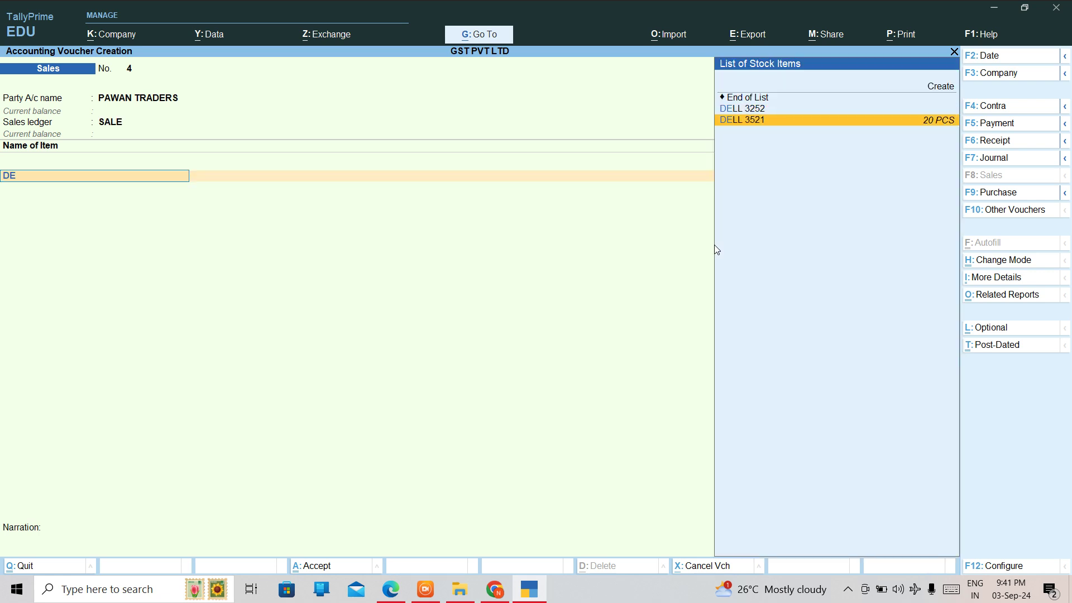
{"action": "key", "text": "Return"}
{"action": "type", "text": "1"}
{"action": "key", "text": "Return"}
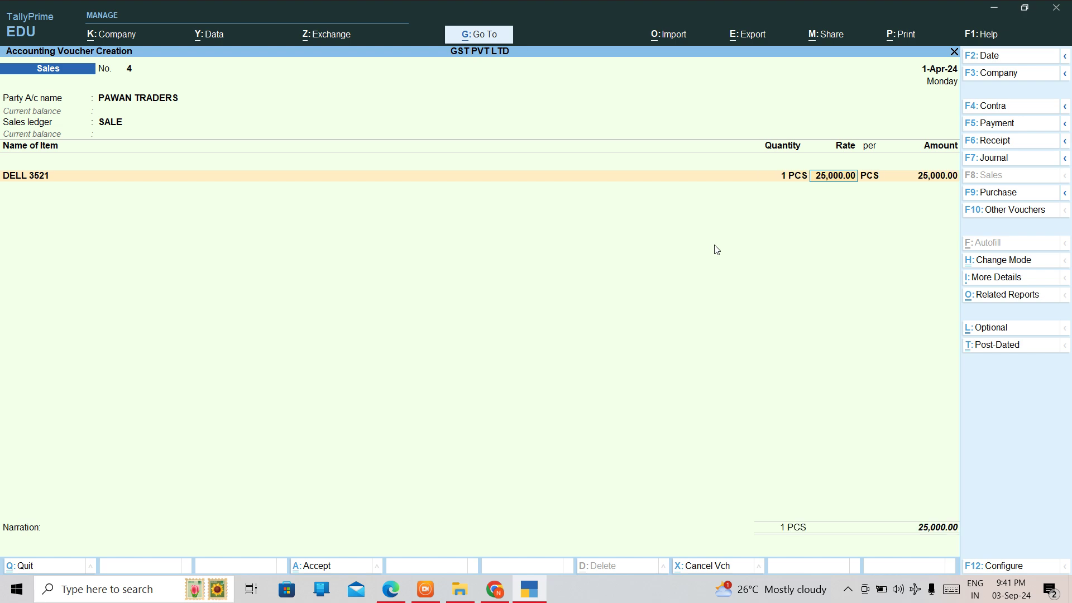
{"action": "key", "text": "Return"}
{"action": "key", "text": "Return"}
{"action": "key", "text": "Return"}
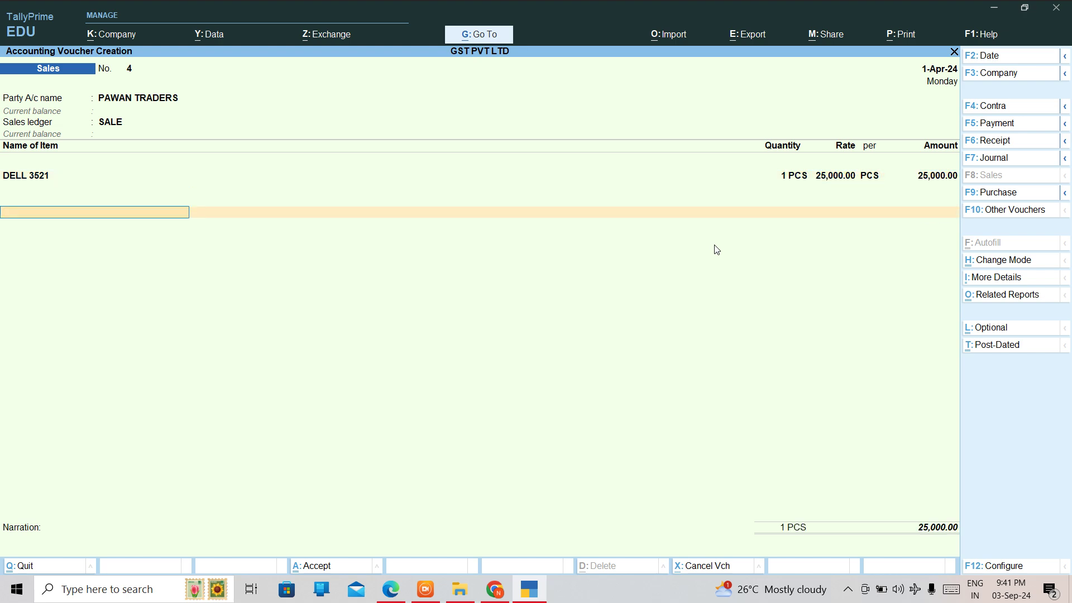
- Add the OUTPUT CGST tax ledger below the stock item, keeping its calculated amount
{"action": "type", "text": "c"}
{"action": "key", "text": "Down"}
{"action": "key", "text": "Down"}
{"action": "key", "text": "Down"}
{"action": "key", "text": "Down"}
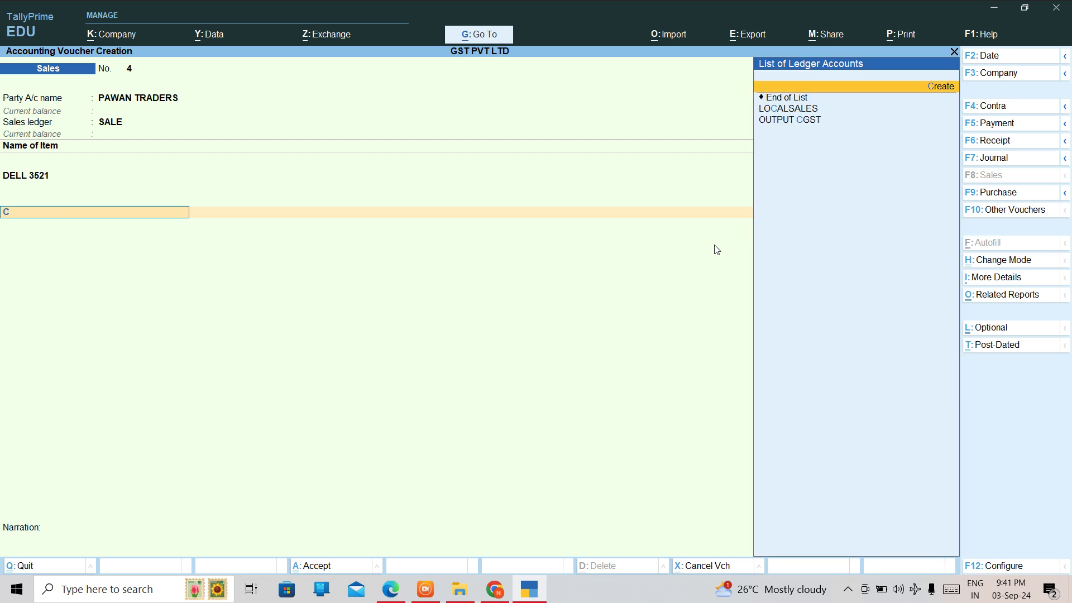
{"action": "key", "text": "Return"}
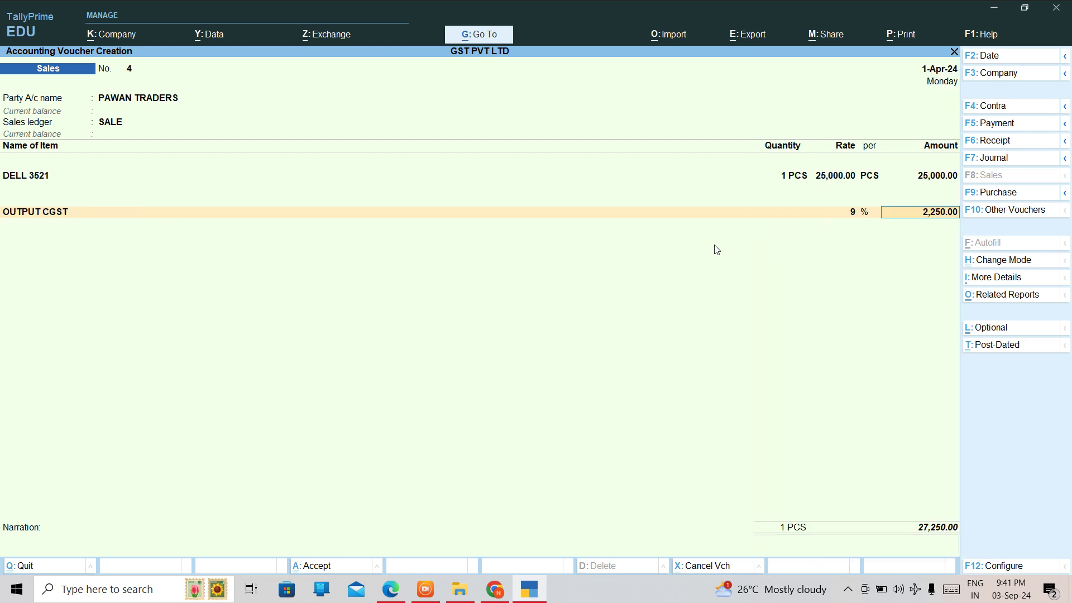
{"action": "key", "text": "Return"}
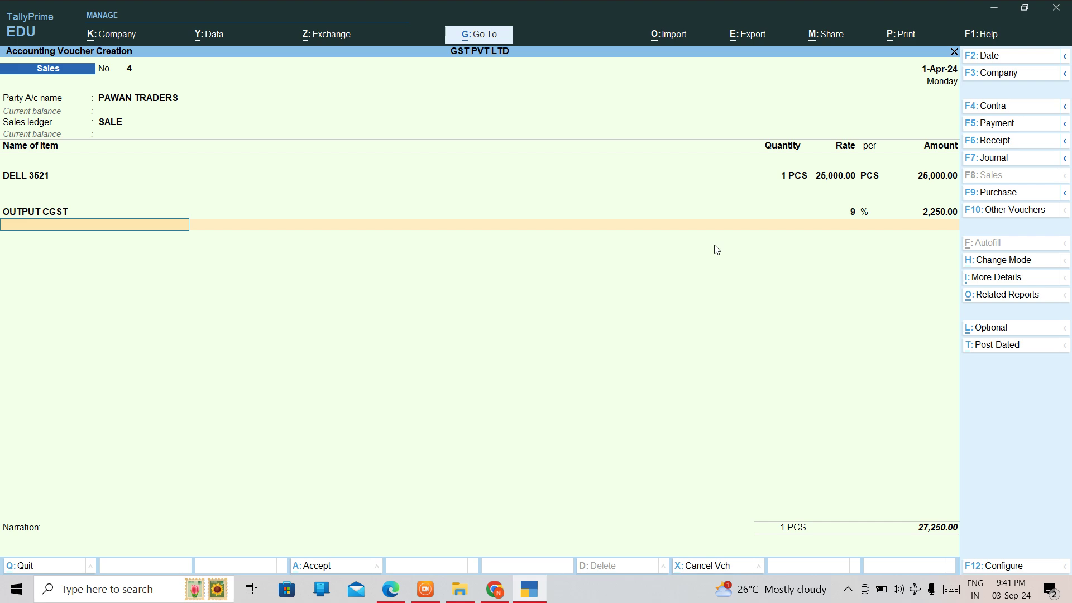
- Add the UTGST @ 9% ledger as the second tax line of the voucher
{"action": "type", "text": "UT"}
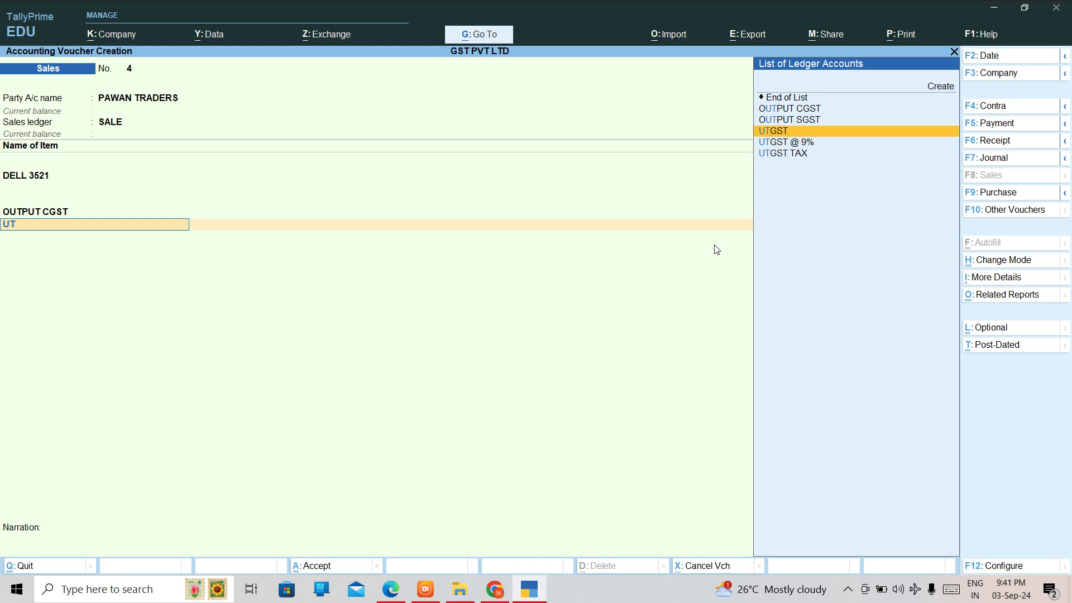
{"action": "key", "text": "Down"}
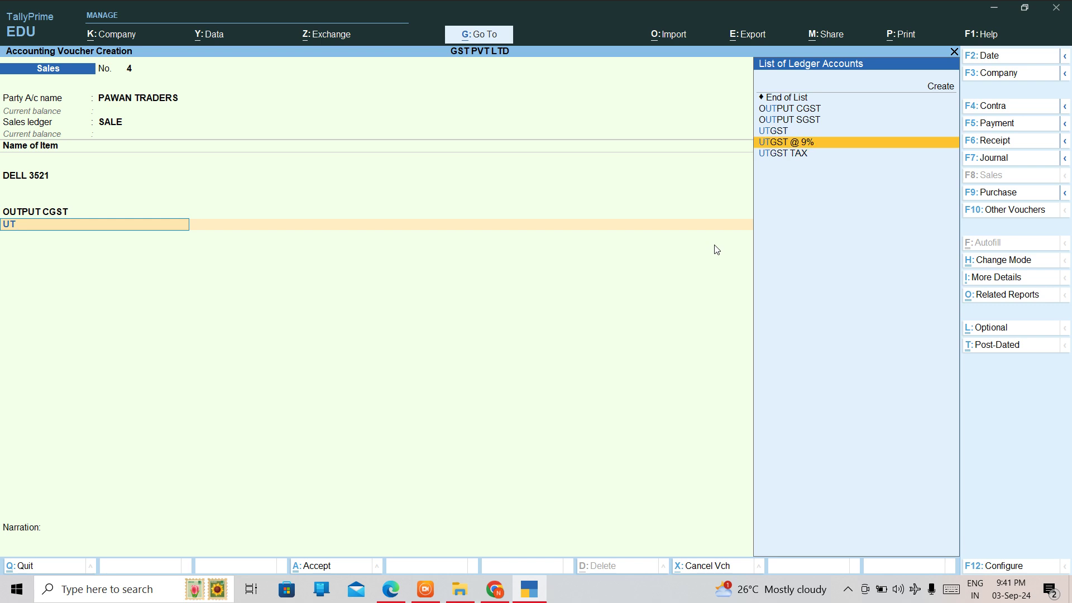
{"action": "key", "text": "Return"}
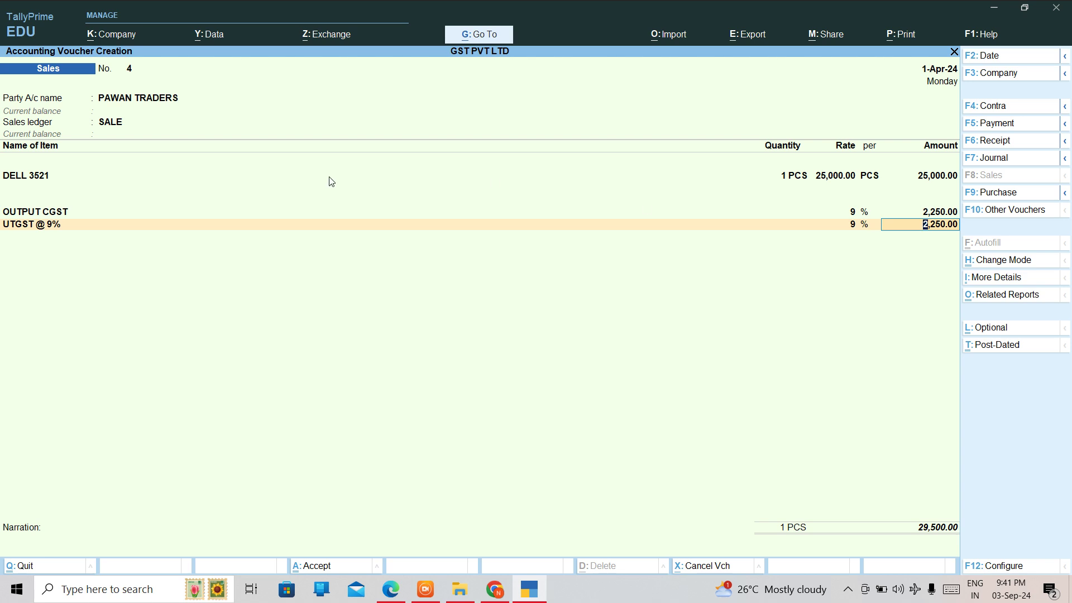
- Alter the OUTPUT CGST ledger from within the voucher, renaming it CGST @ 9%, and save it
{"action": "left_click", "coordinate": [25, 215]}
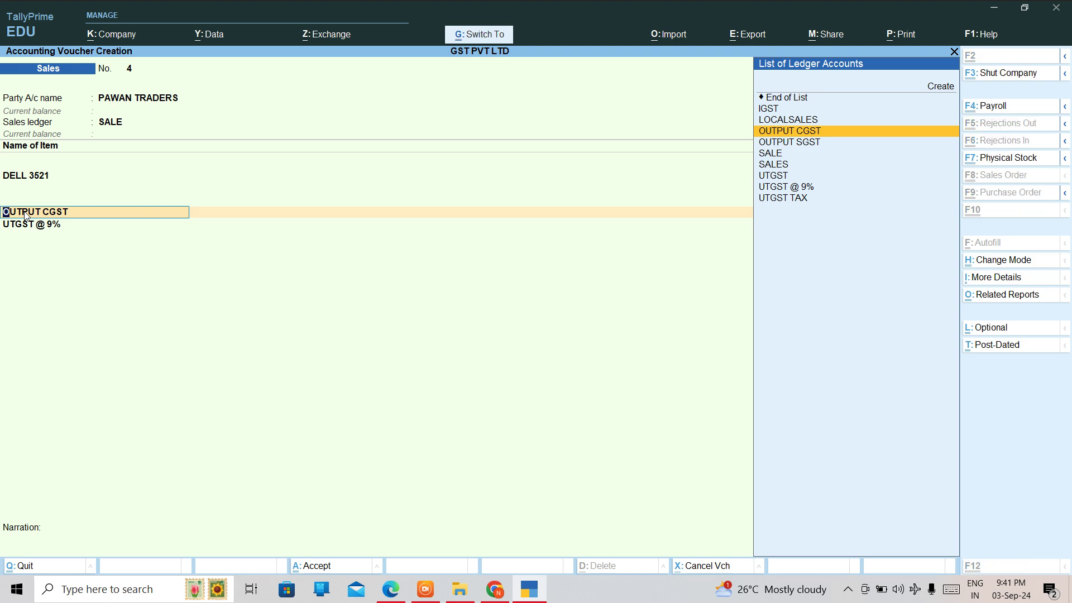
{"action": "key", "text": "ctrl+Return"}
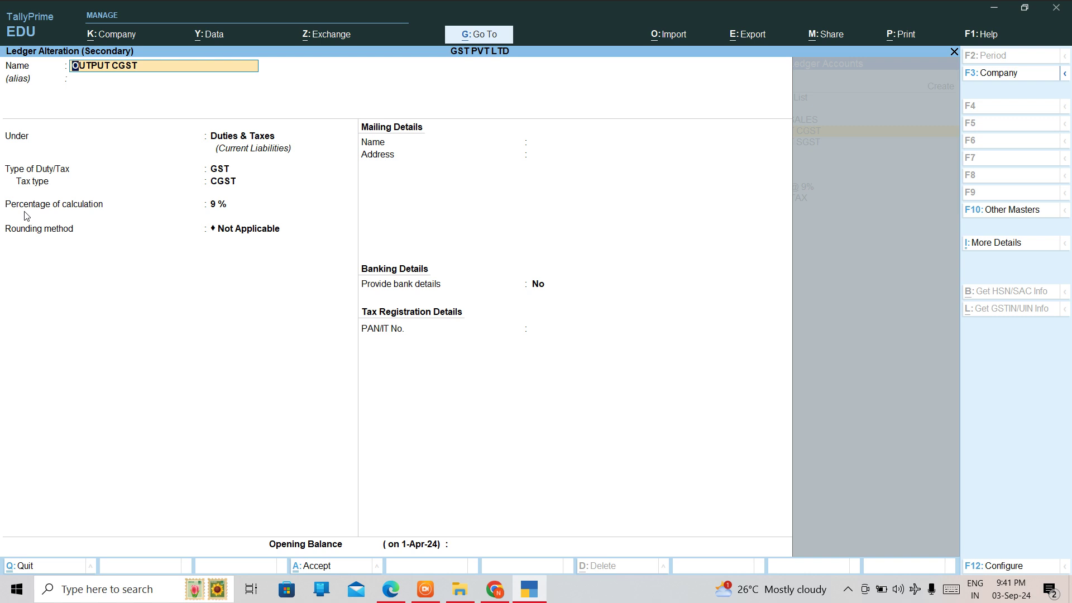
{"action": "type", "text": "CGST @ 9%"}
{"action": "key", "text": "ctrl+a"}
{"action": "key", "text": "Return"}
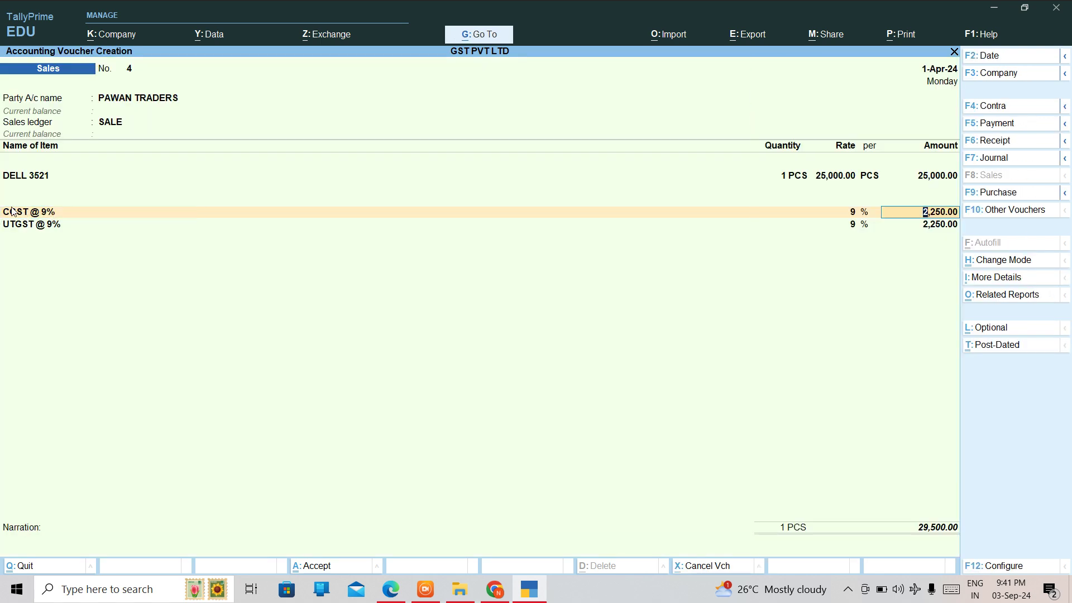
- Complete the tax lines, record the party's bill as New Ref 21, and save the voucher without a narration
{"action": "left_click", "coordinate": [52, 224]}
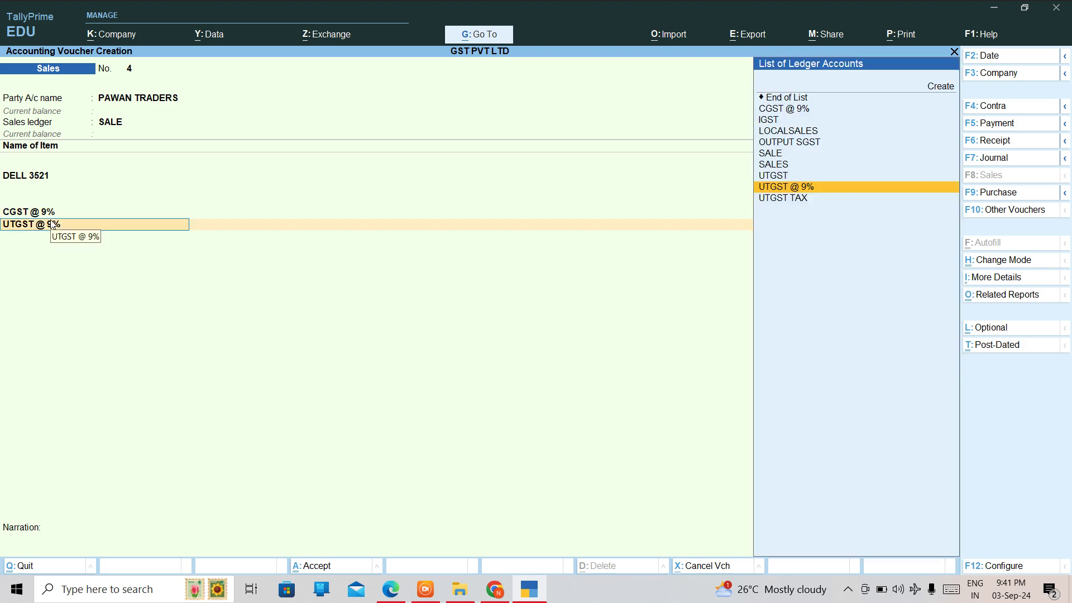
{"action": "key", "text": "Return"}
{"action": "key", "text": "Return"}
{"action": "key", "text": "Return"}
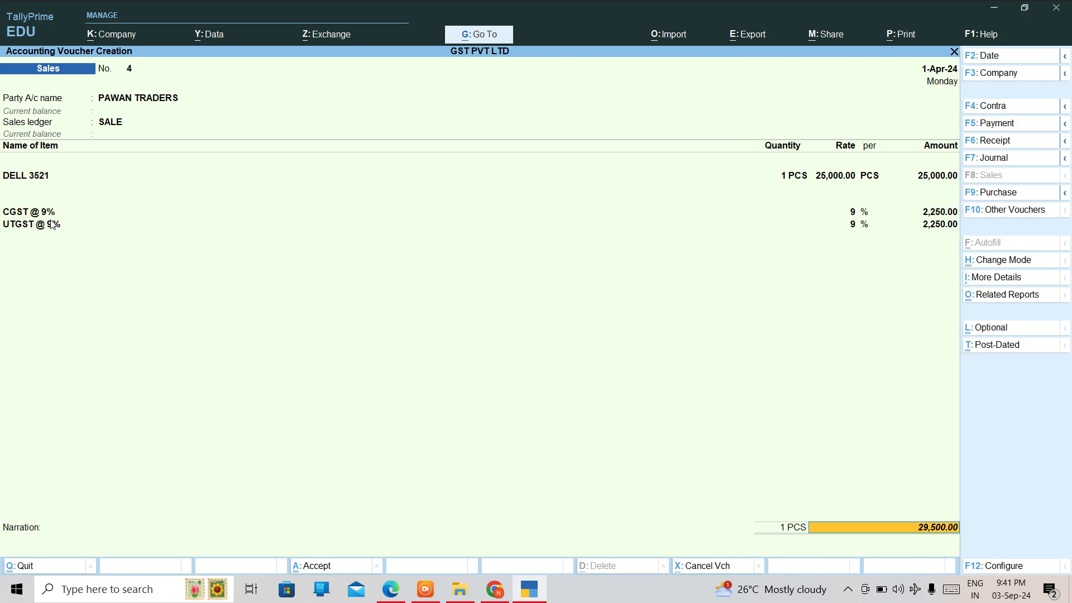
{"action": "key", "text": "Return"}
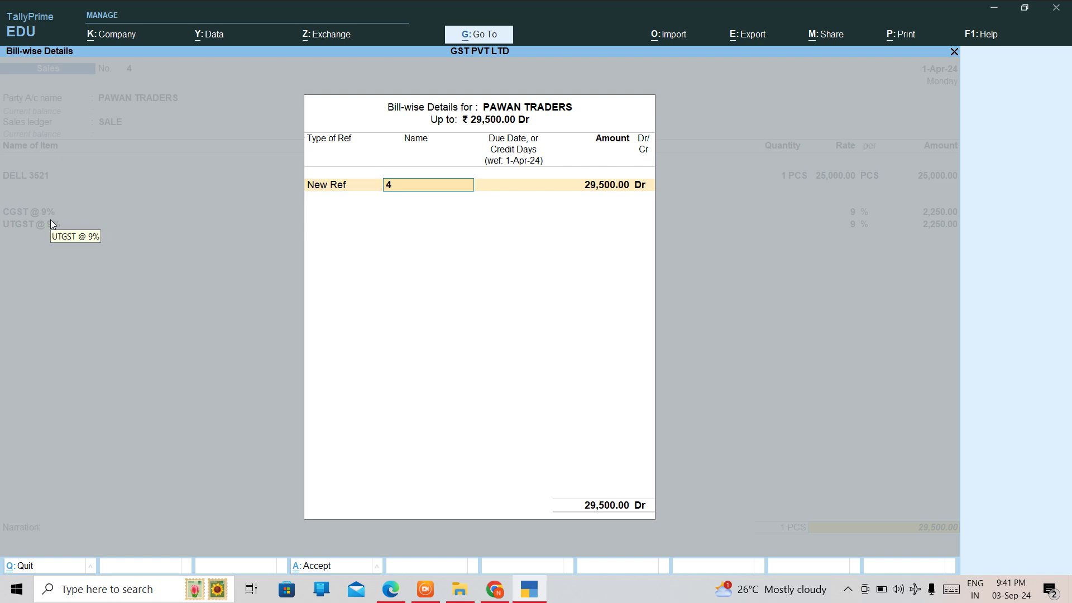
{"action": "type", "text": "21"}
{"action": "key", "text": "Return"}
{"action": "key", "text": "Return"}
{"action": "key", "text": "Return"}
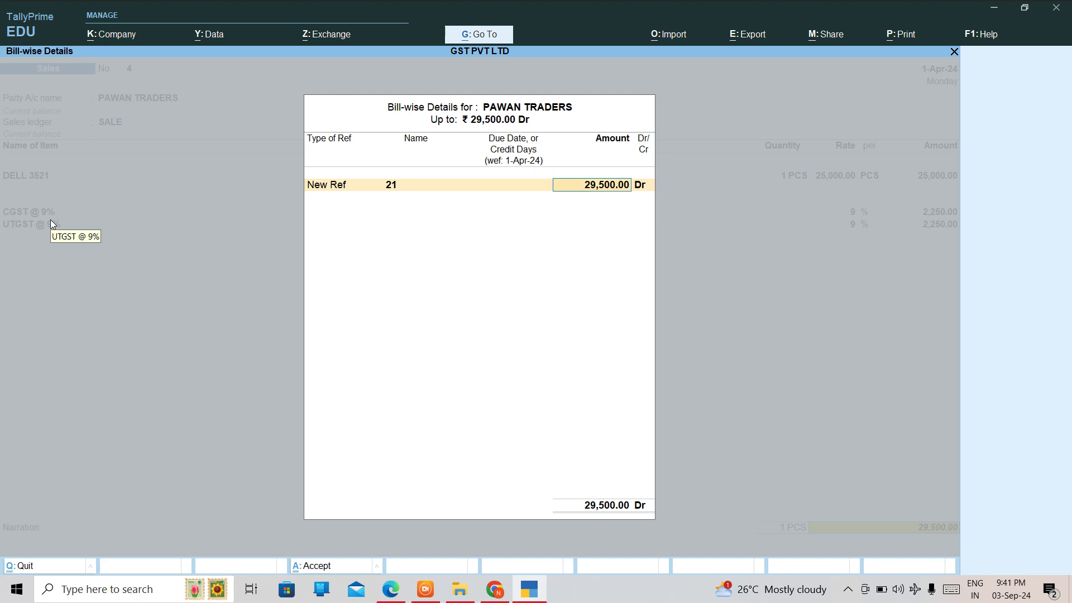
{"action": "key", "text": "Return"}
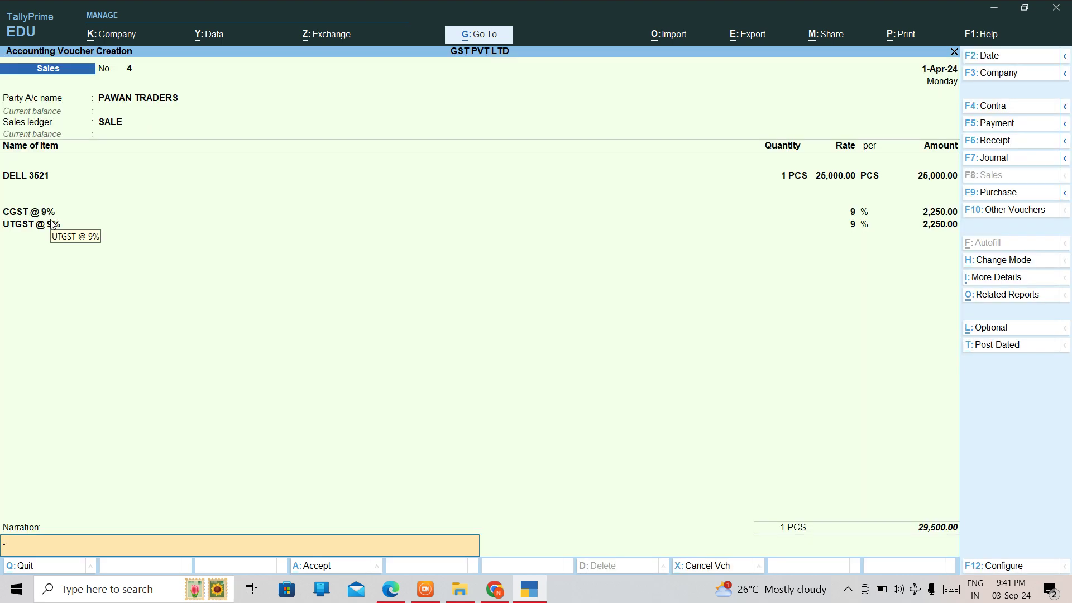
{"action": "key", "text": "Return"}
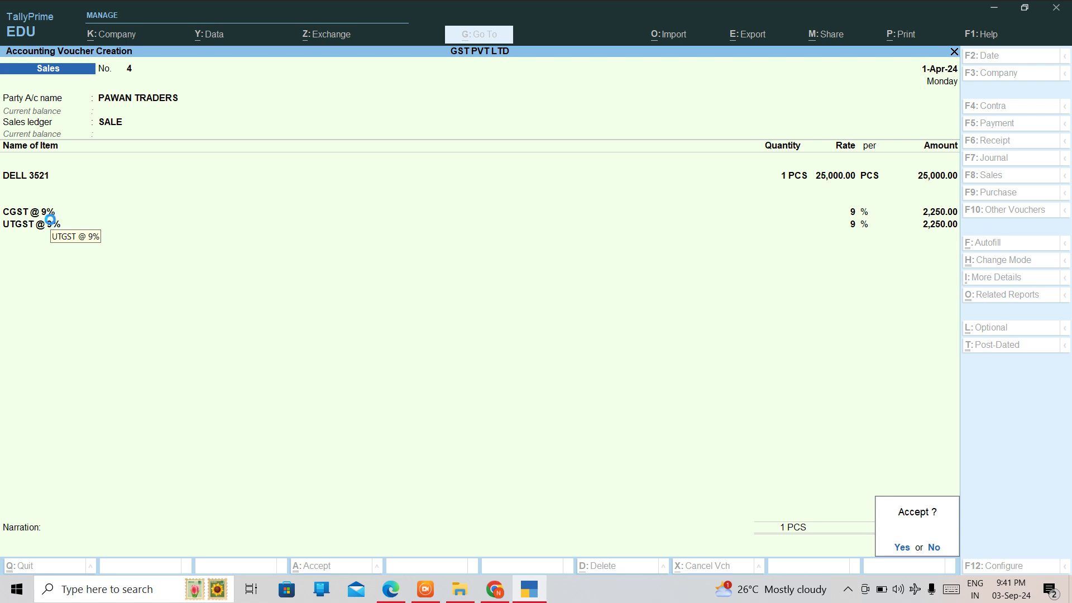
- Quit voucher creation and review the PAWAN TRADERS sales voucher from the Day Book, including its tax lines
{"action": "key", "text": "Escape"}
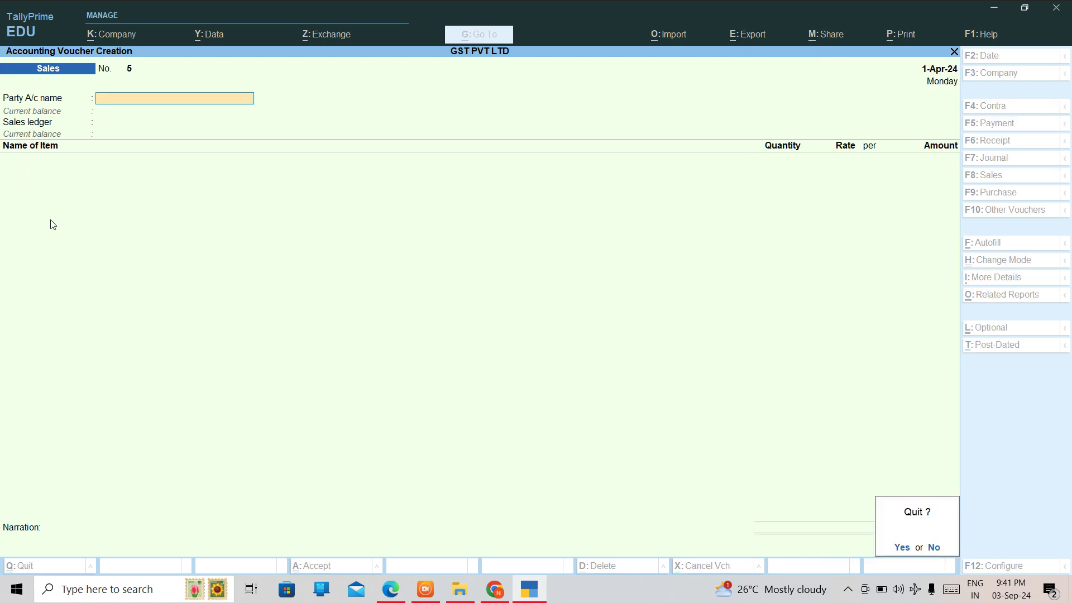
{"action": "key", "text": "Return"}
{"action": "key", "text": "Down"}
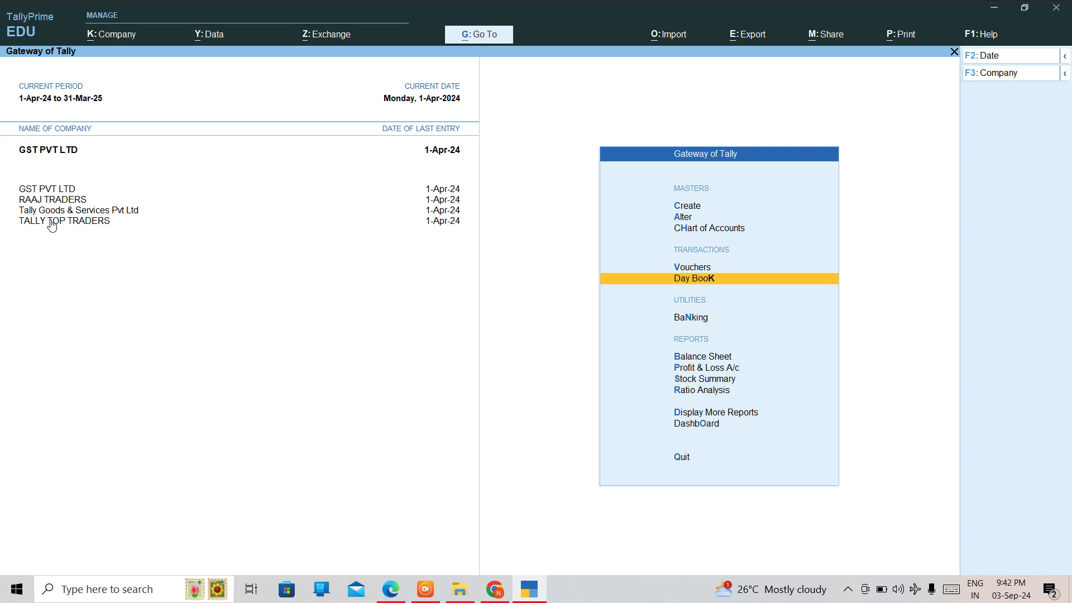
{"action": "key", "text": "Return"}
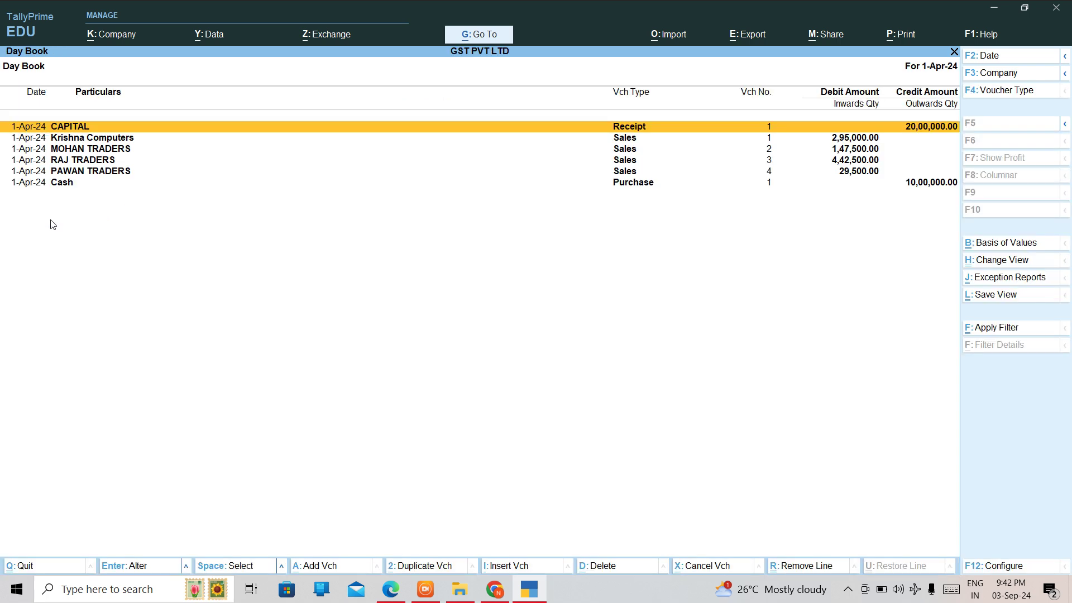
{"action": "key", "text": "Down"}
{"action": "key", "text": "Down"}
{"action": "key", "text": "Down"}
{"action": "key", "text": "Down"}
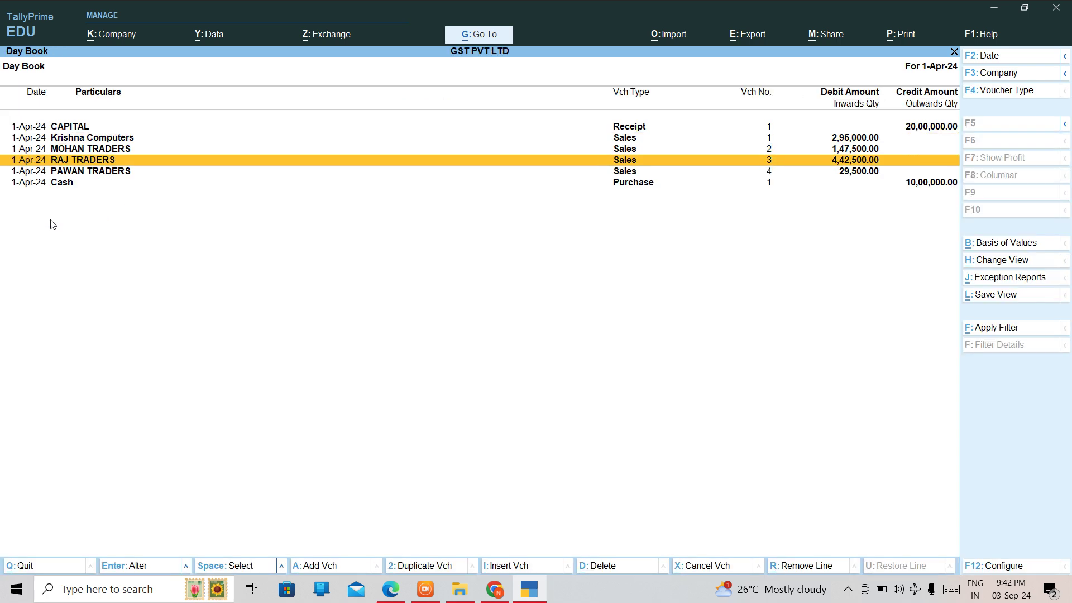
{"action": "key", "text": "Return"}
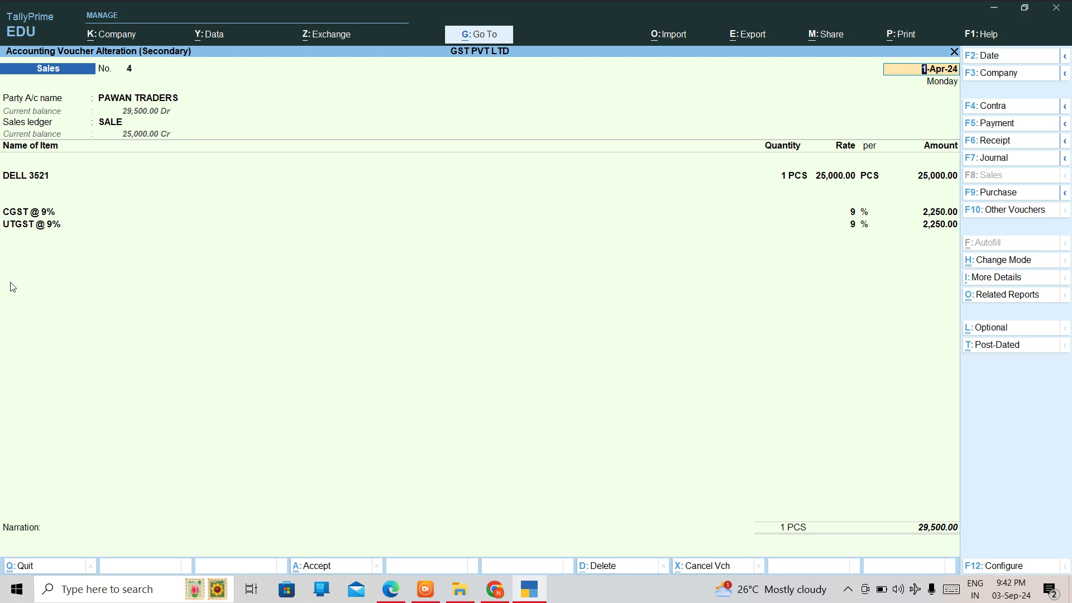
{"action": "key", "text": "BackSpace"}
{"action": "key", "text": "Escape"}
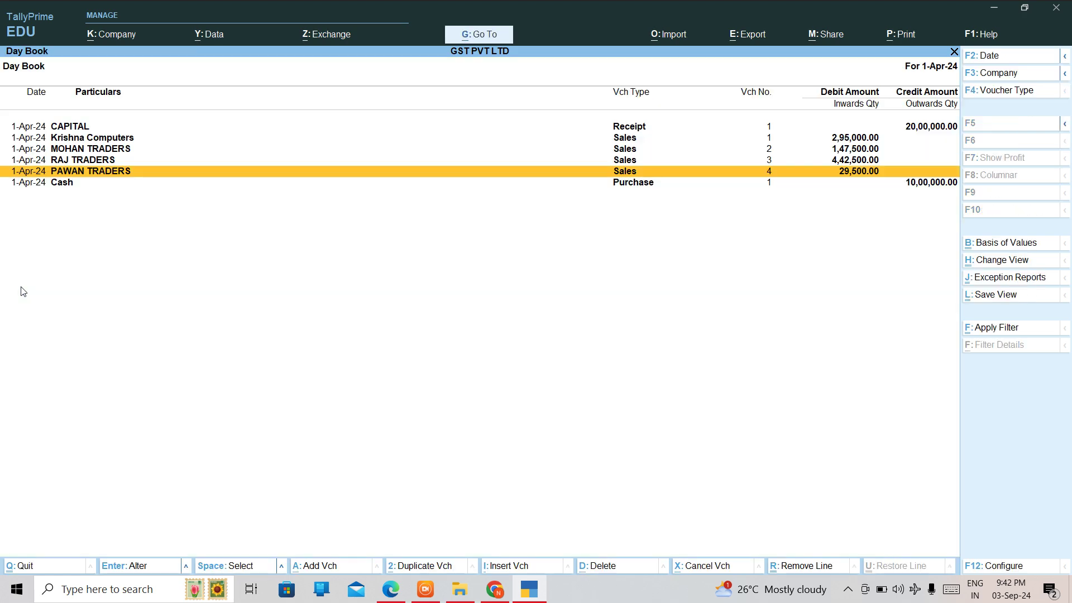
- Leave the Day Book, open the Balance Sheet and drill down through Current Liabilities to the Duties & Taxes group
{"action": "key", "text": "Escape"}
{"action": "key", "text": "Down"}
{"action": "key", "text": "Down"}
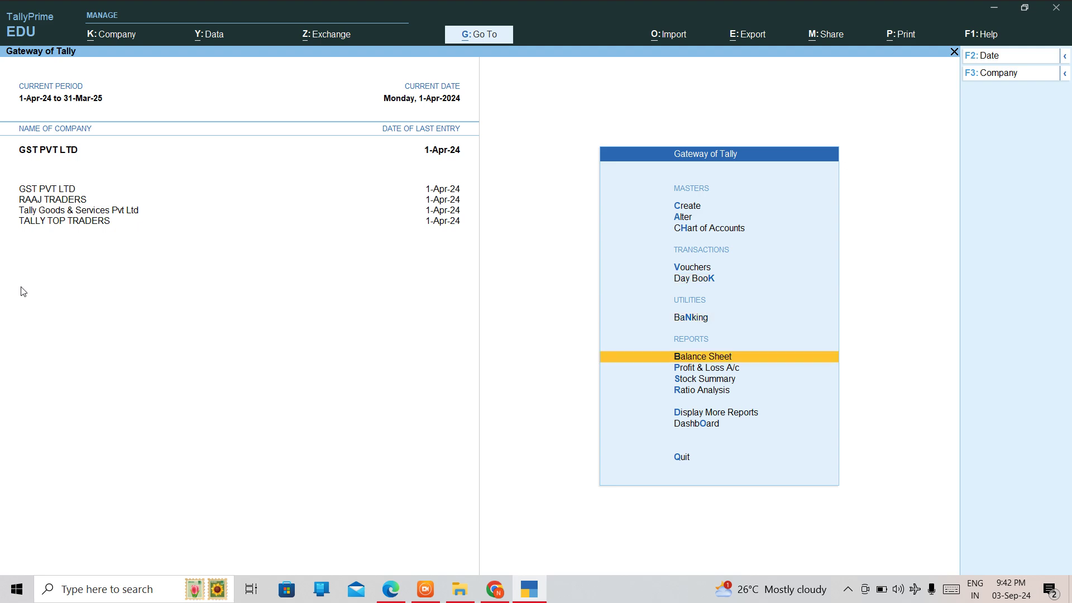
{"action": "key", "text": "Return"}
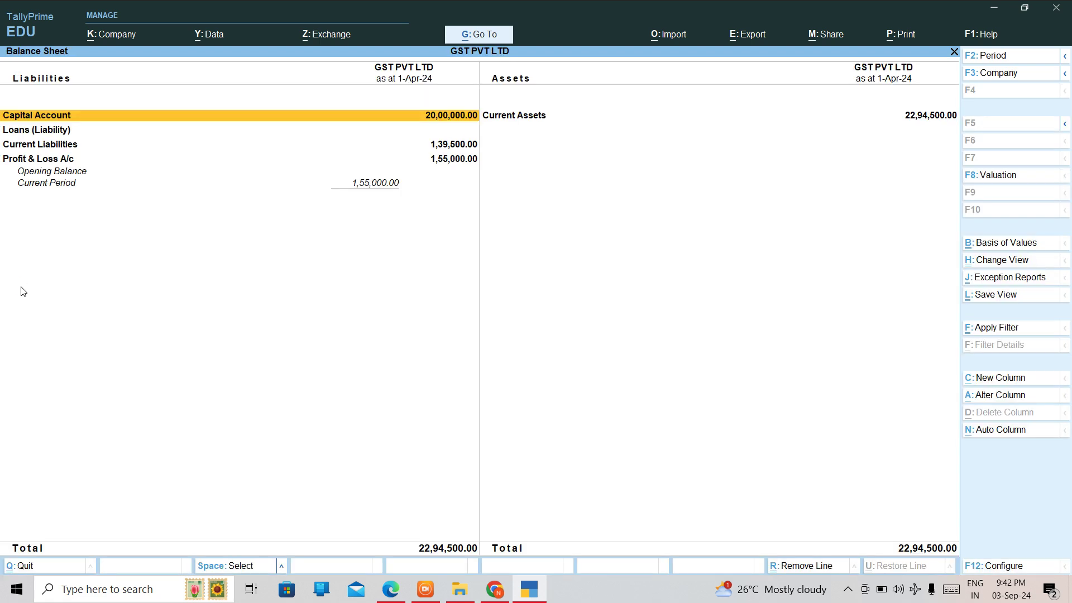
{"action": "key", "text": "Down"}
{"action": "key", "text": "Down"}
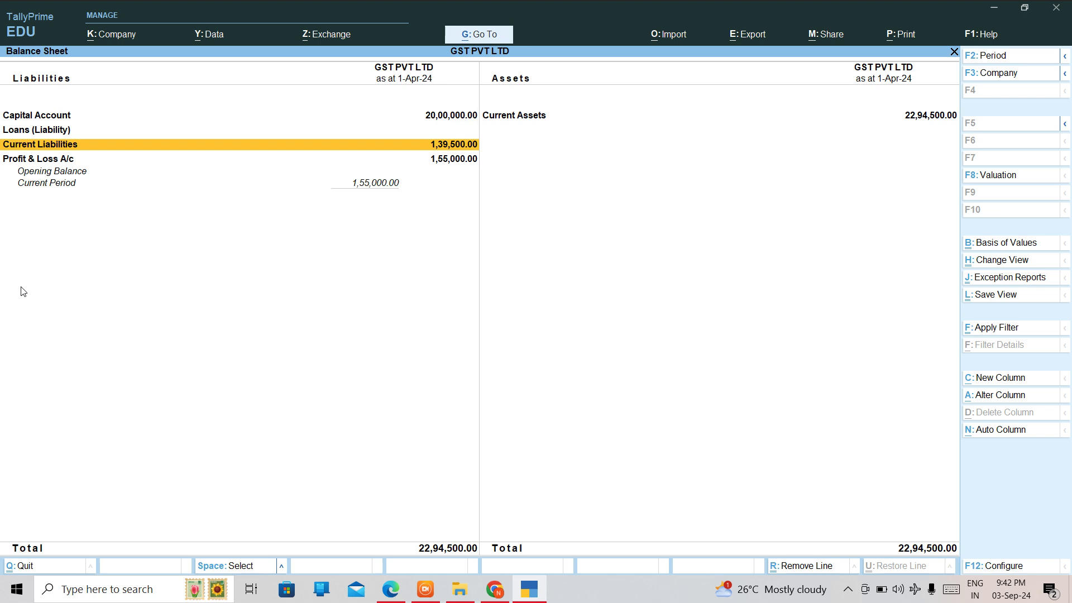
{"action": "key", "text": "Return"}
{"action": "key", "text": "Return"}
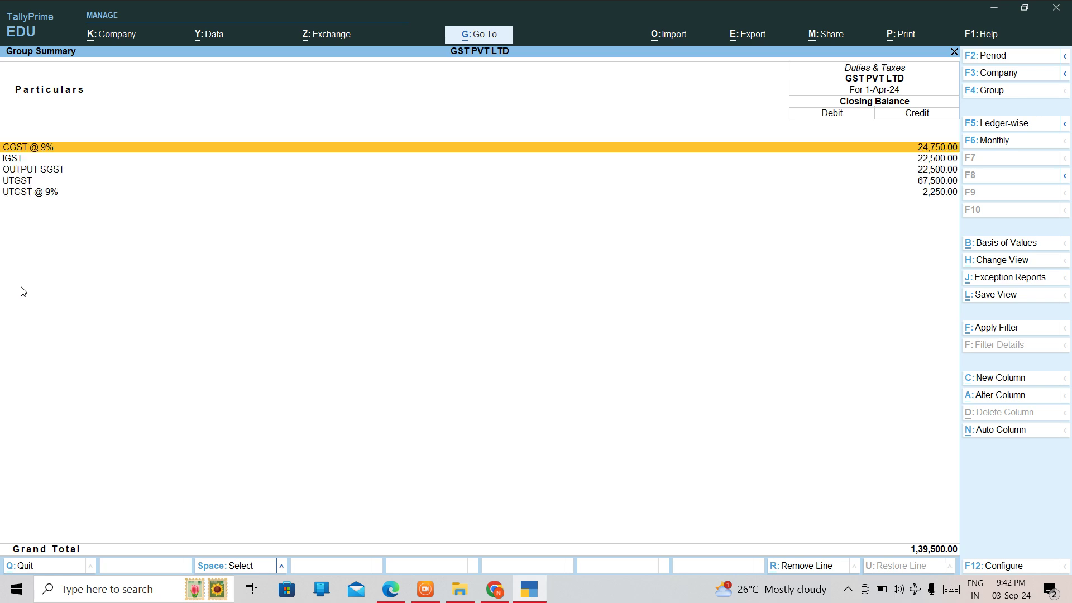
- Examine the closing balances of the CGST, IGST, SGST and UTGST ledgers, and leave the Balance Sheet
{"action": "key", "text": "Down"}
{"action": "key", "text": "Down"}
{"action": "key", "text": "Down"}
{"action": "key", "text": "Down"}
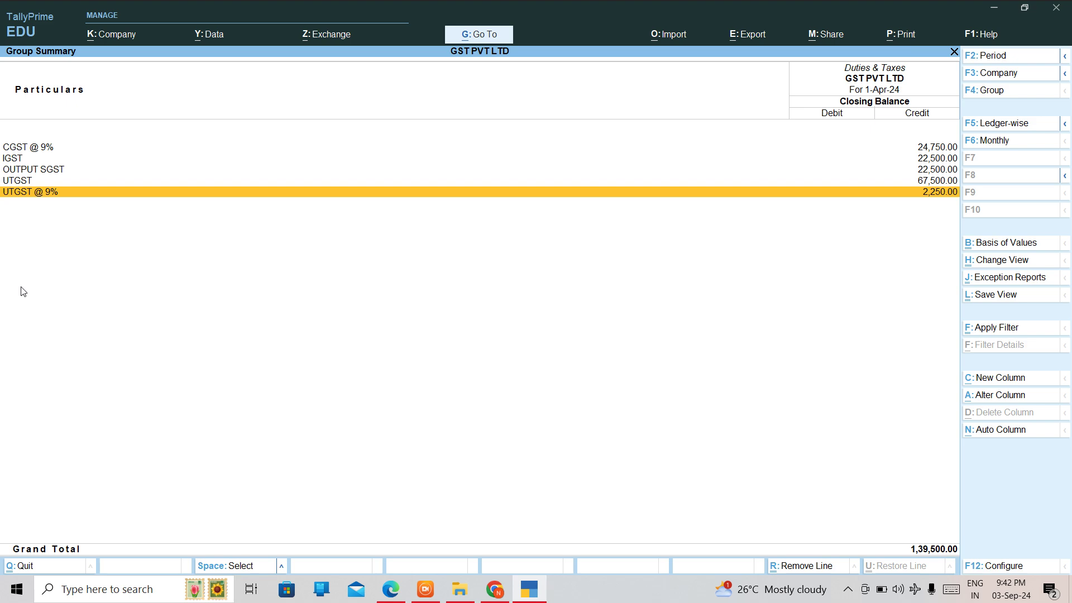
{"action": "key", "text": "Up"}
{"action": "key", "text": "Up"}
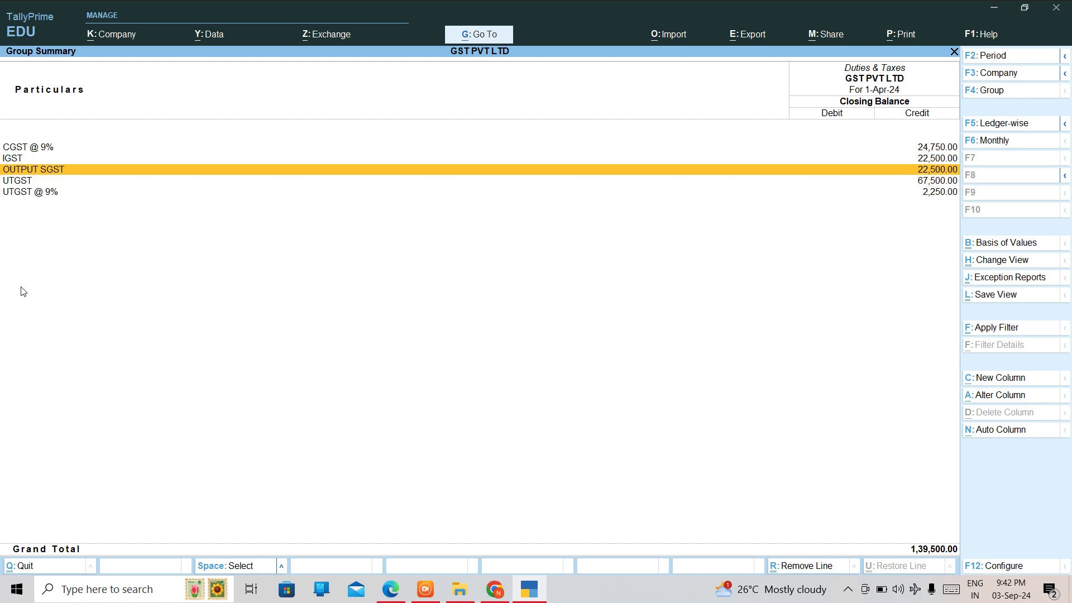
{"action": "key", "text": "Up"}
{"action": "key", "text": "Up"}
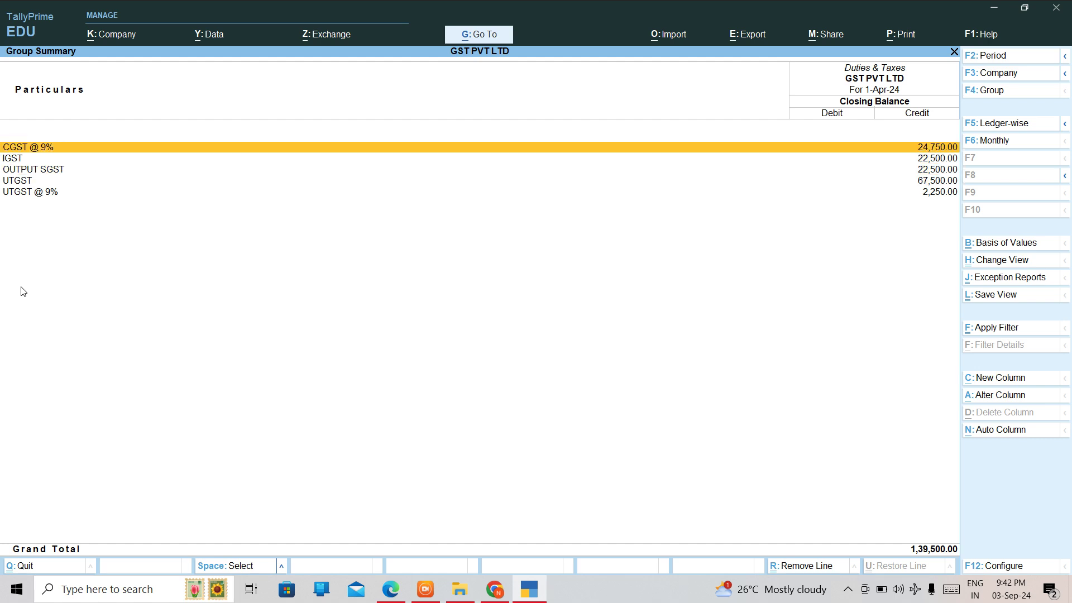
{"action": "key", "text": "Escape"}
{"action": "key", "text": "Escape"}
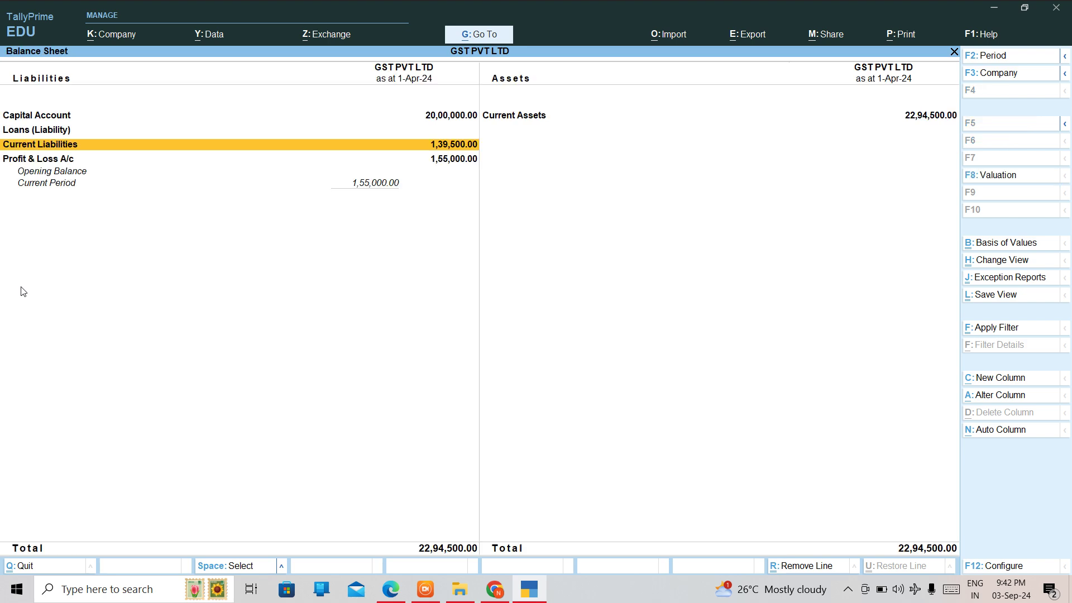
{"action": "key", "text": "Escape"}
- Open the Account Books list among the additional accounting reports
{"action": "key", "text": "Down"}
{"action": "key", "text": "Down"}
{"action": "key", "text": "Down"}
{"action": "key", "text": "Down"}
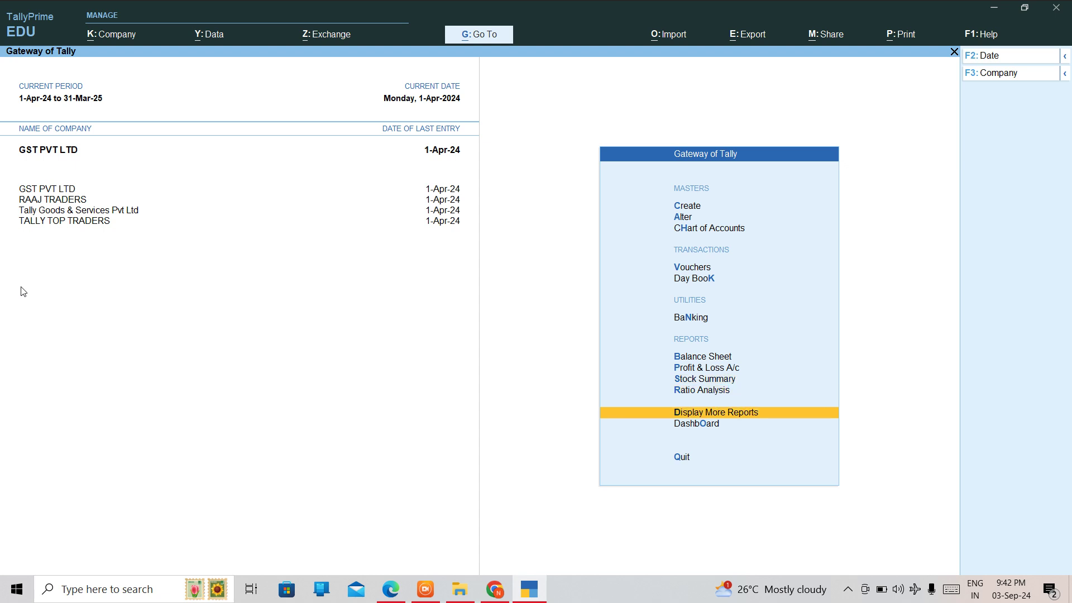
{"action": "key", "text": "Return"}
{"action": "key", "text": "Escape"}
{"action": "key", "text": "Return"}
{"action": "key", "text": "Down"}
{"action": "key", "text": "Down"}
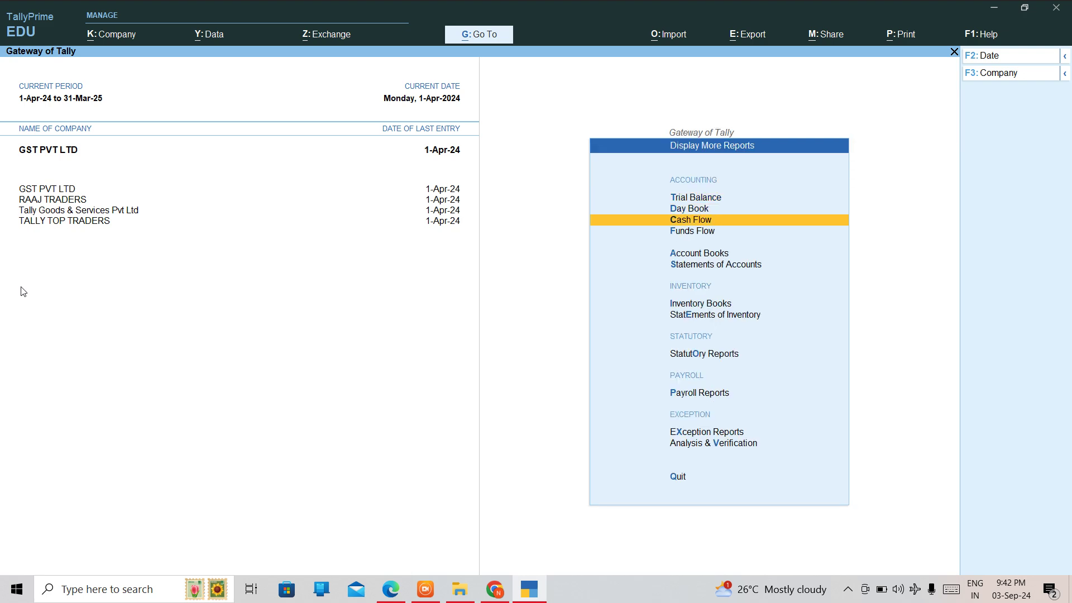
{"action": "key", "text": "Down"}
{"action": "key", "text": "Down"}
{"action": "key", "text": "Return"}
- Display the Group Summary report for the Duties & Taxes group
{"action": "key", "text": "Down"}
{"action": "key", "text": "Down"}
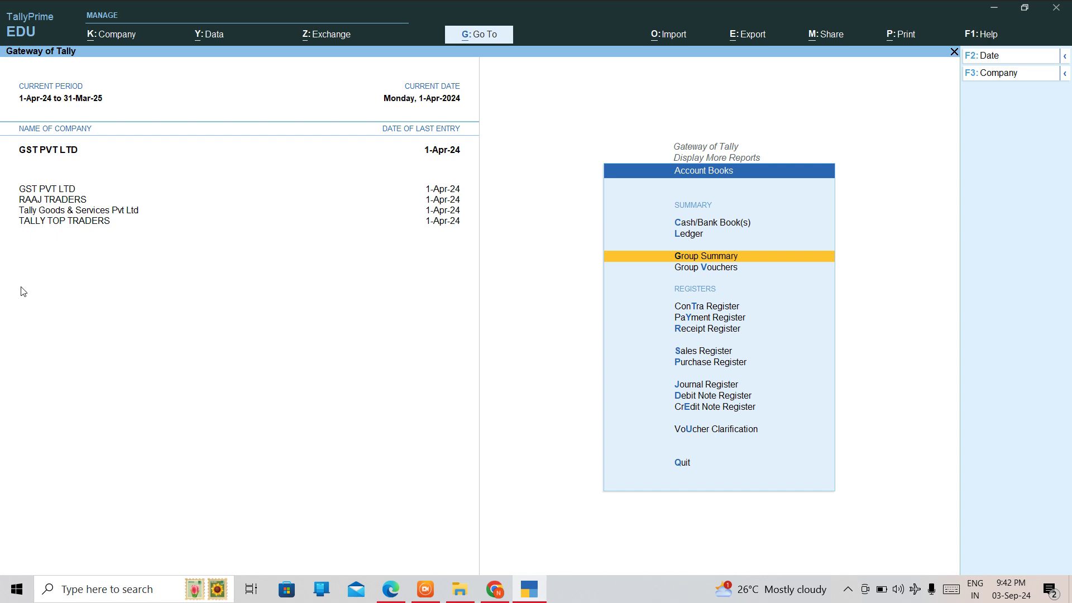
{"action": "key", "text": "Return"}
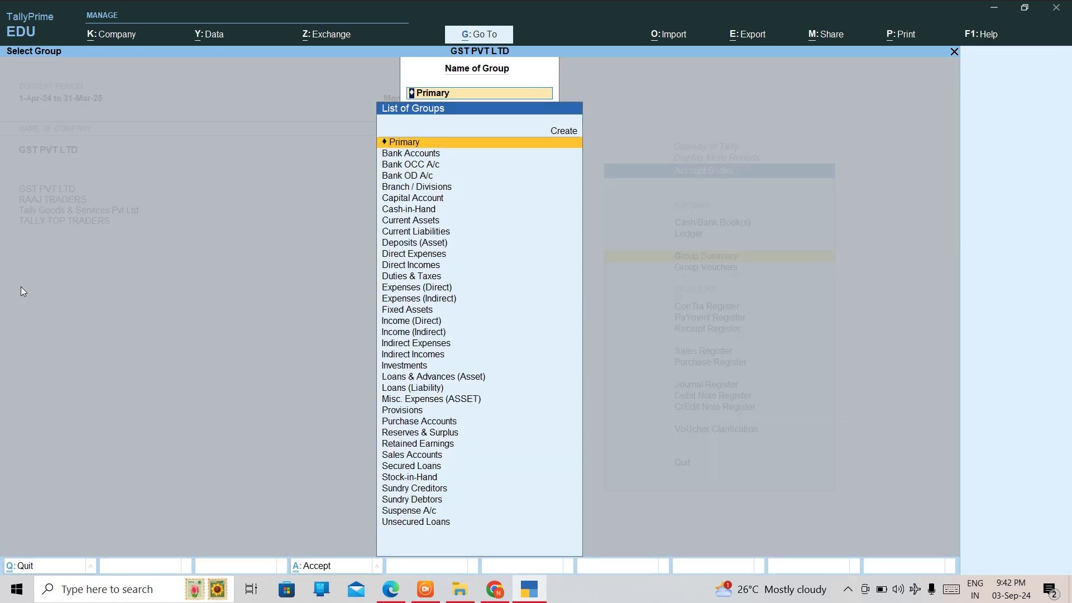
{"action": "type", "text": "DU"}
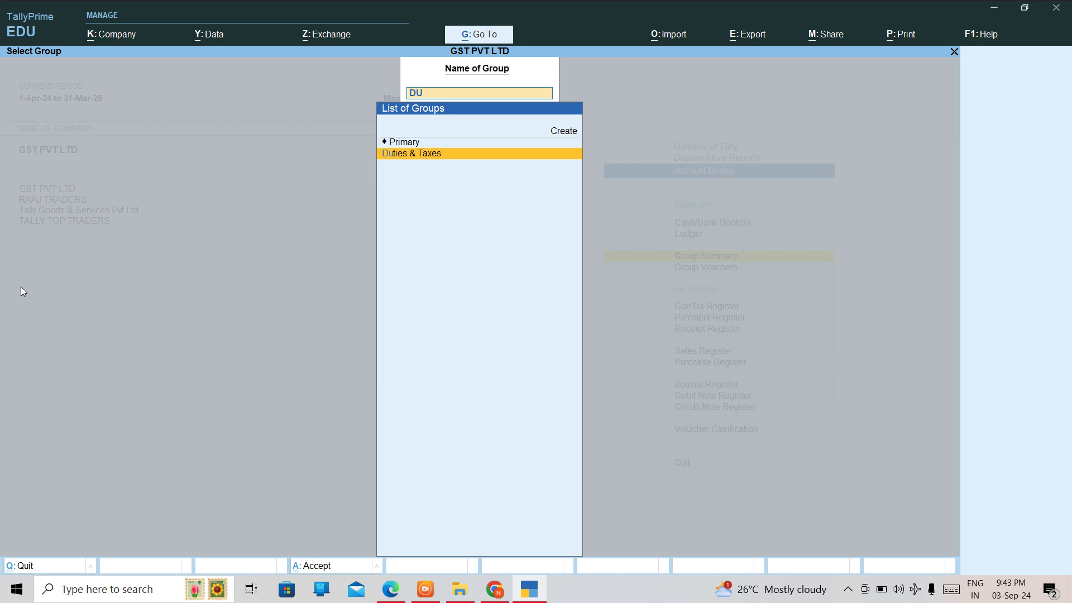
{"action": "key", "text": "Return"}
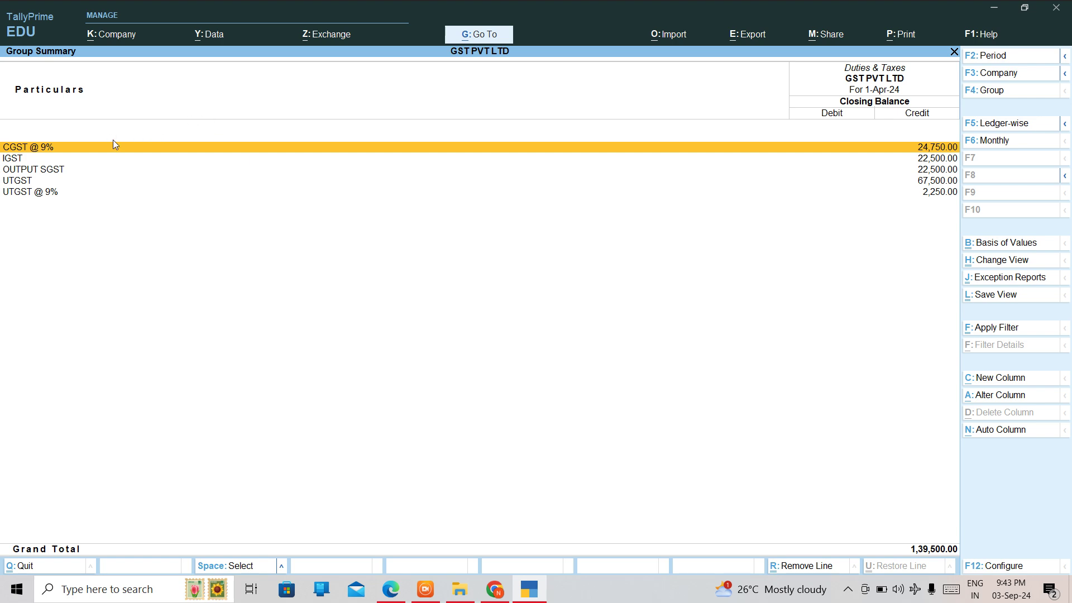
- Preview the printout of the Duties & Taxes summary, and close the report without printing it
{"action": "key", "text": "ctrl"}
{"action": "key", "text": "ctrl+p"}
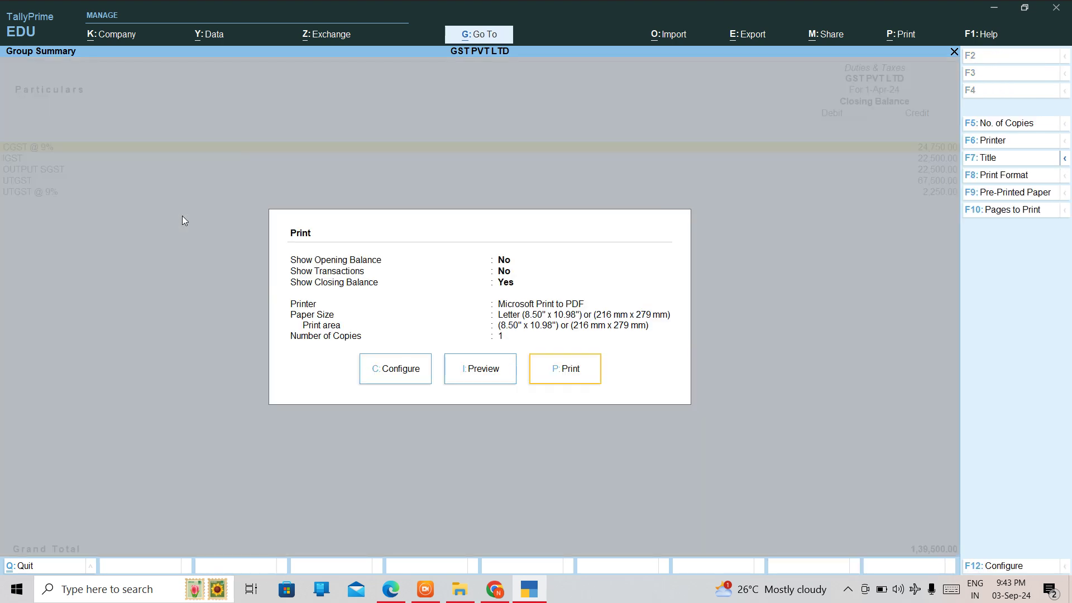
{"action": "key", "text": "Left"}
{"action": "key", "text": "Return"}
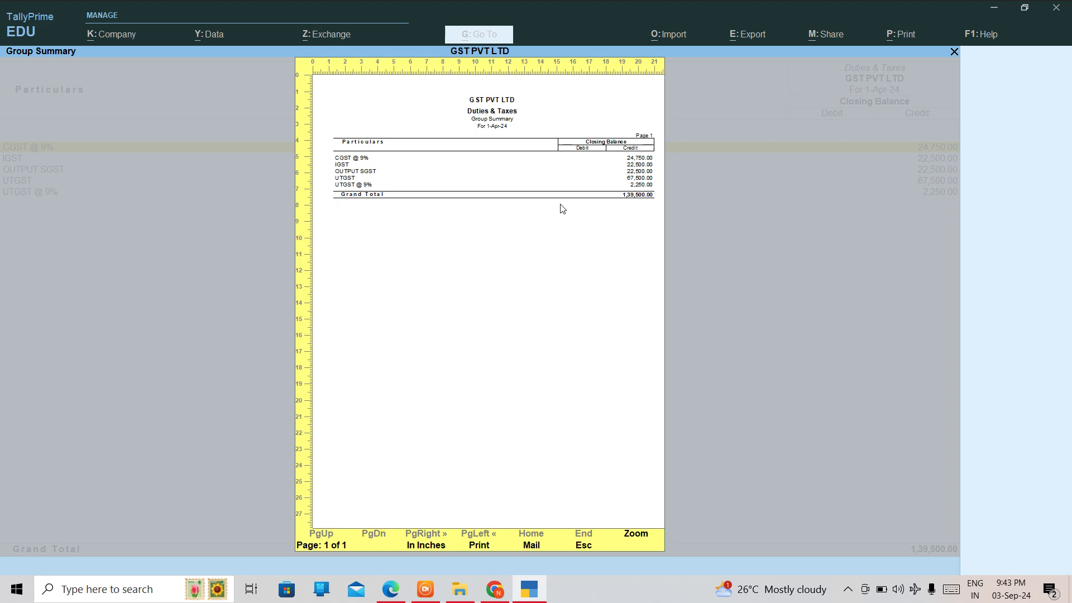
{"action": "key", "text": "Escape"}
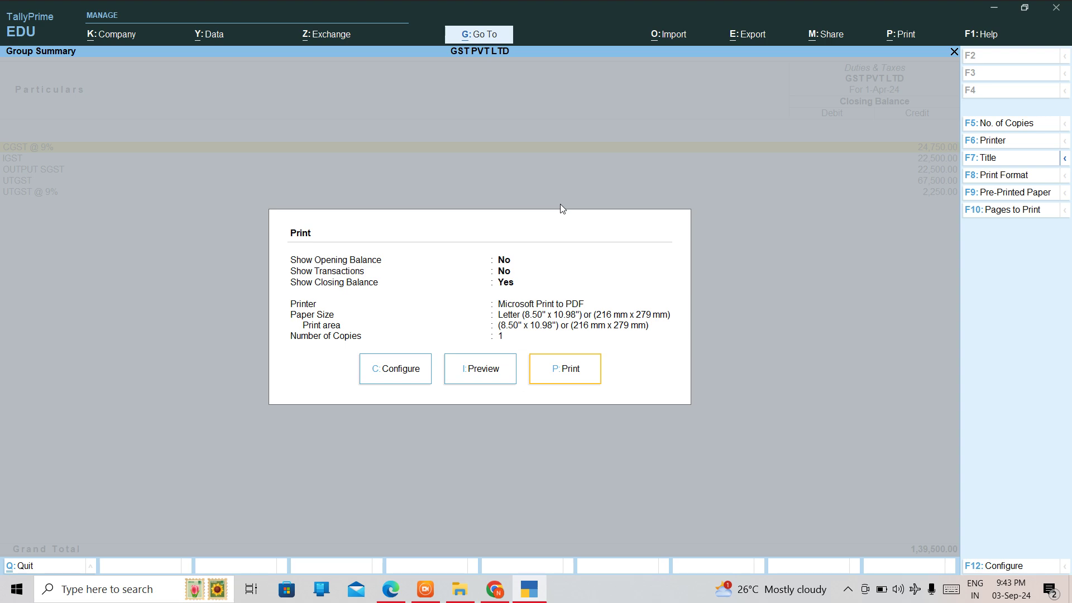
{"action": "key", "text": "Escape"}
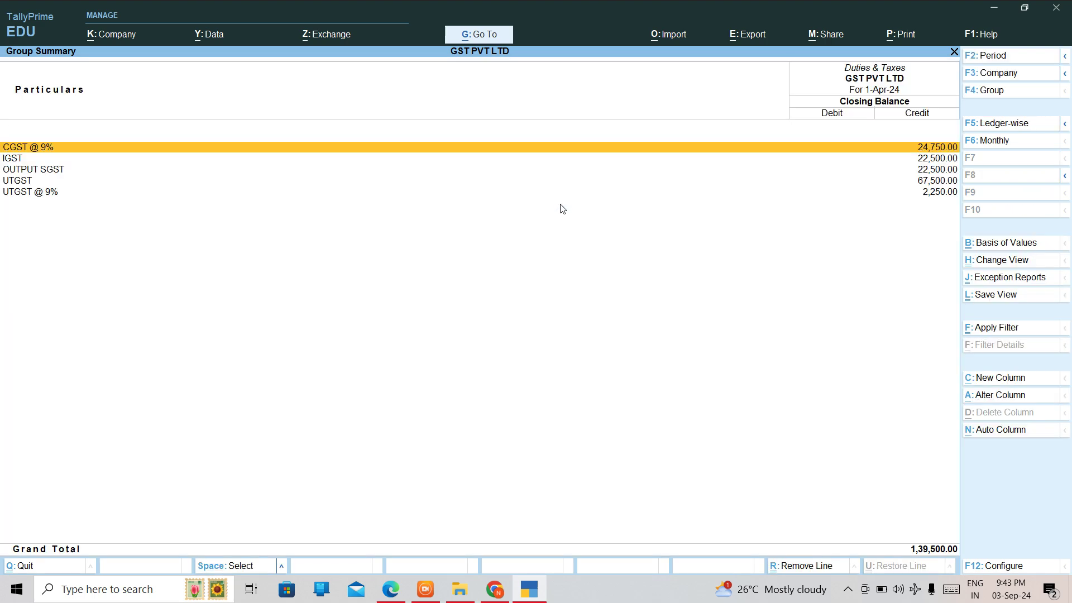
{"action": "key", "text": "Escape"}
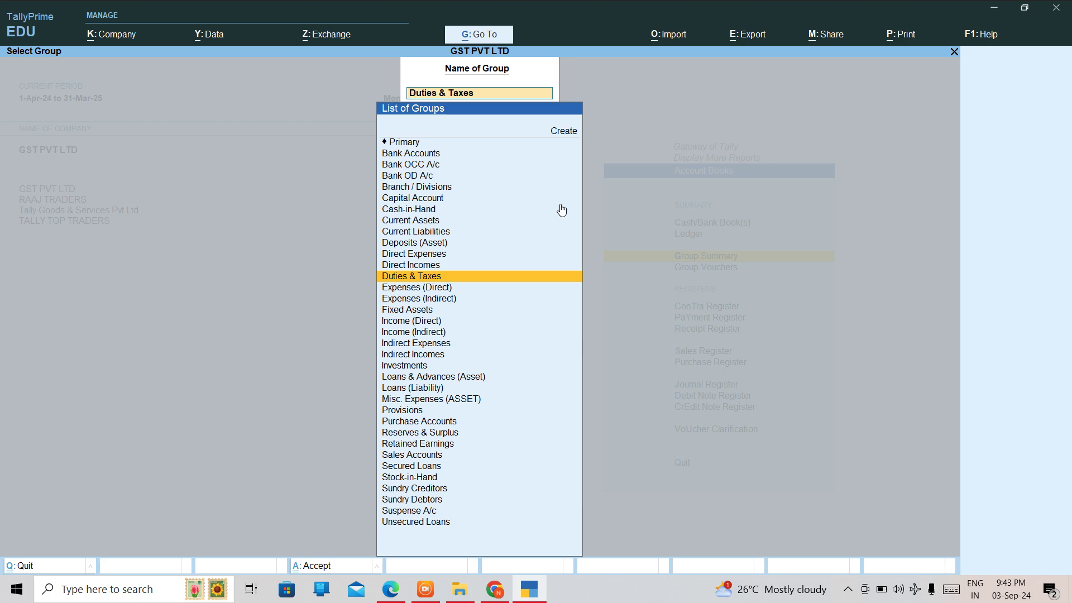
- Display the Group Summary report for the Sundry Debtors group
{"action": "type", "text": "Res"}
{"action": "key", "text": "BackSpace"}
{"action": "key", "text": "BackSpace"}
{"action": "key", "text": "BackSpace"}
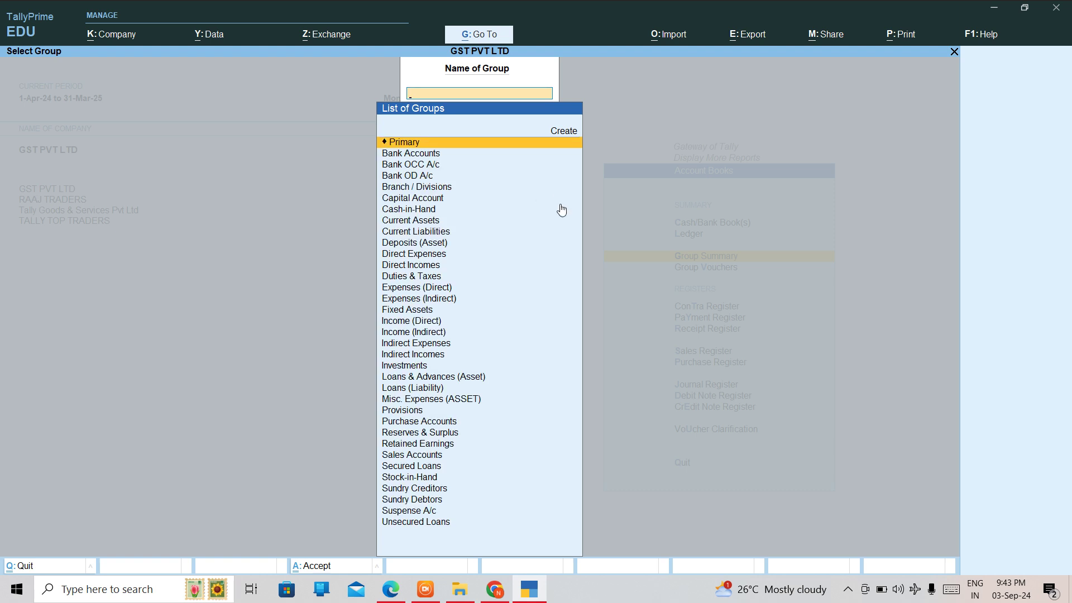
{"action": "type", "text": "DE"}
{"action": "key", "text": "Down"}
{"action": "key", "text": "Down"}
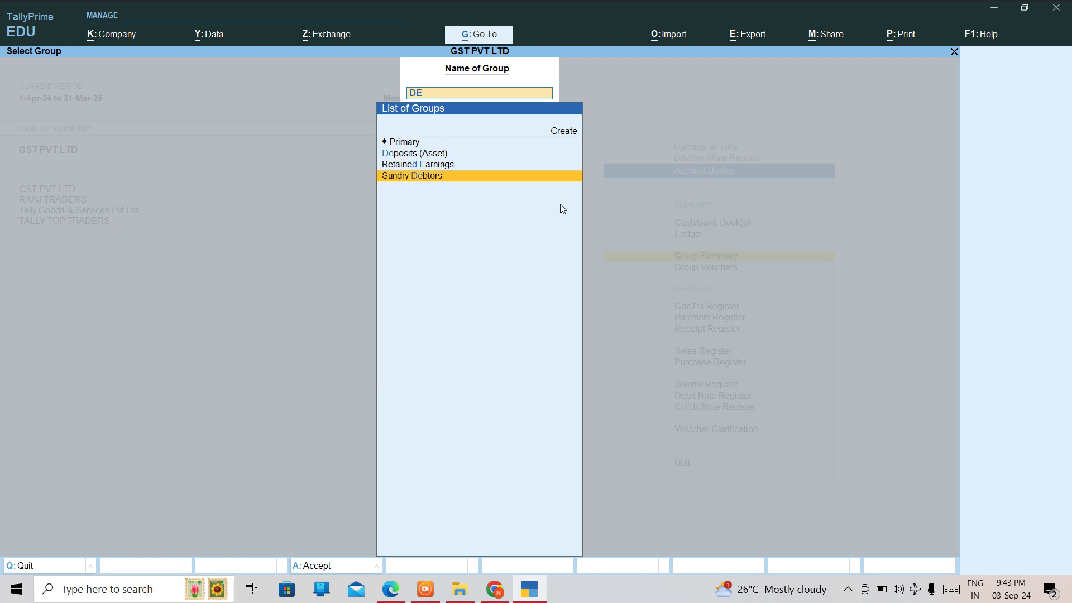
{"action": "key", "text": "Return"}
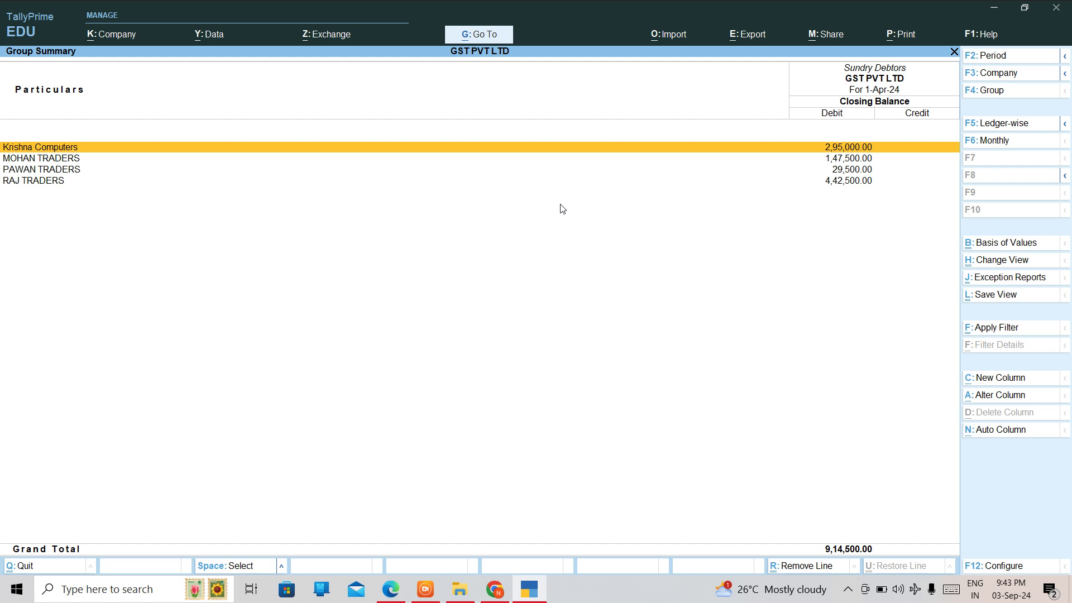
- Check the Krishna Computers monthly summary, review the other debtors' closing balances, and close the group report
{"action": "key", "text": "Return"}
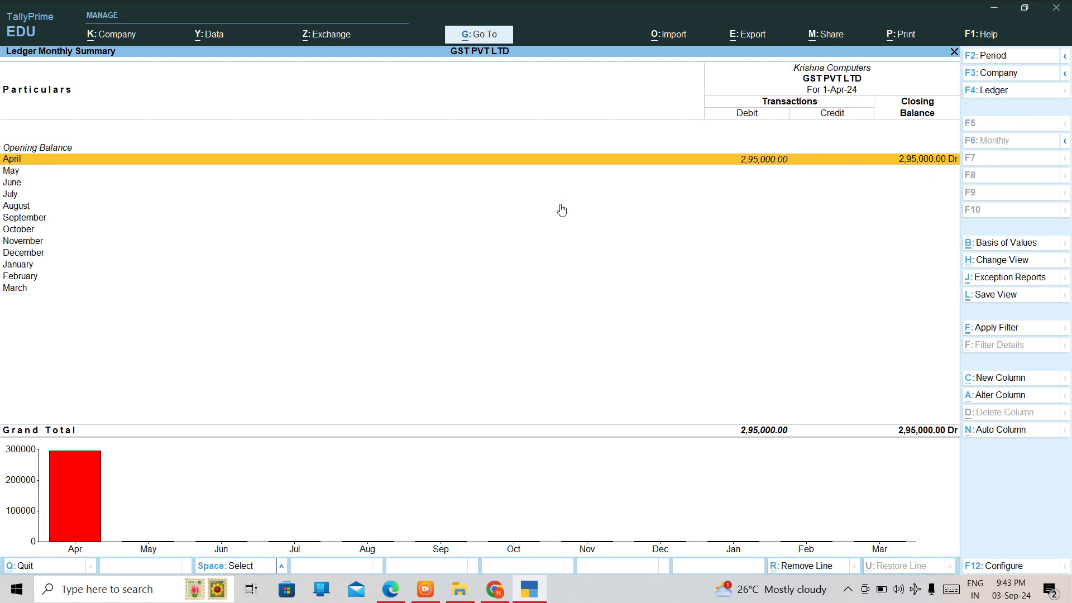
{"action": "key", "text": "Escape"}
{"action": "key", "text": "Down"}
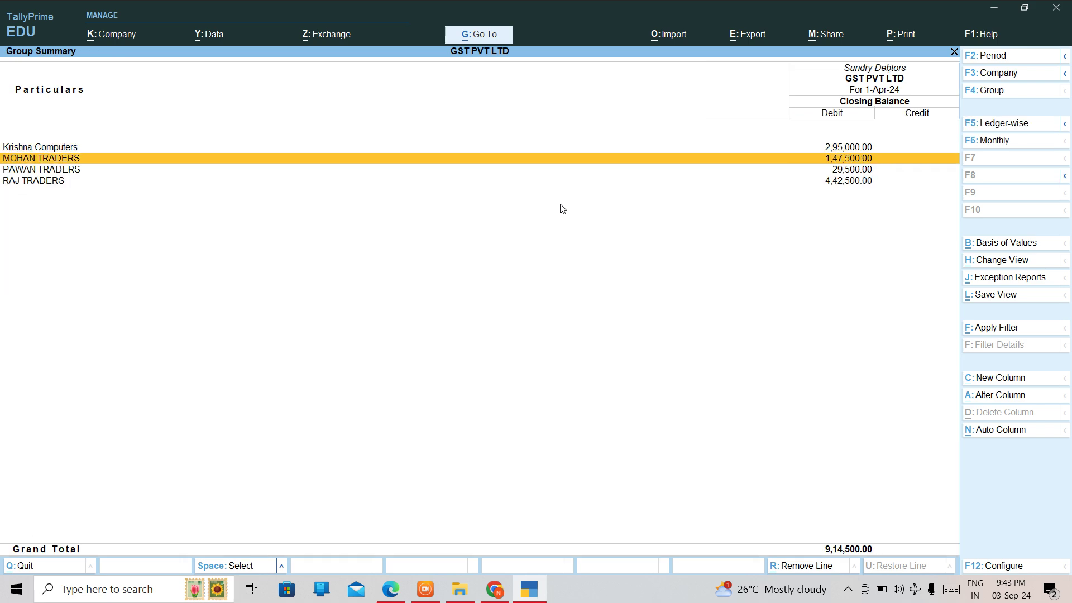
{"action": "key", "text": "Down"}
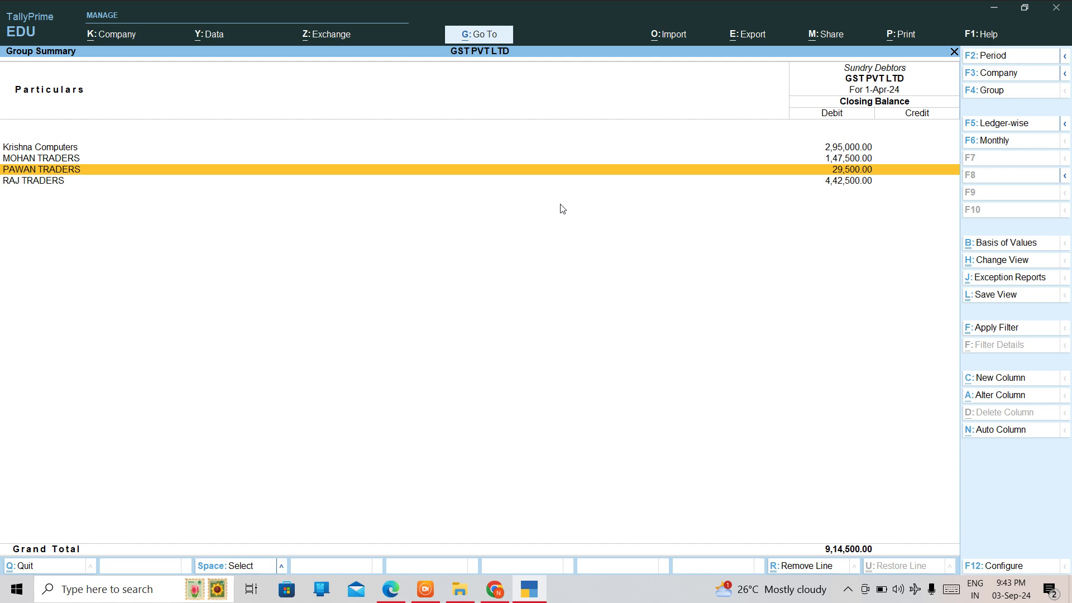
{"action": "key", "text": "Down"}
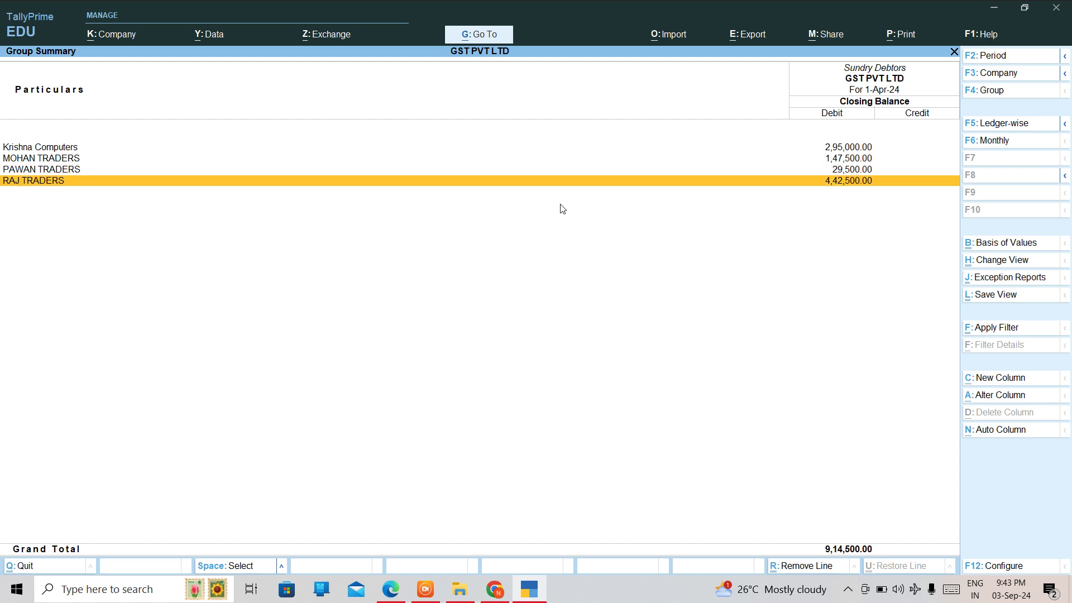
{"action": "key", "text": "Escape"}
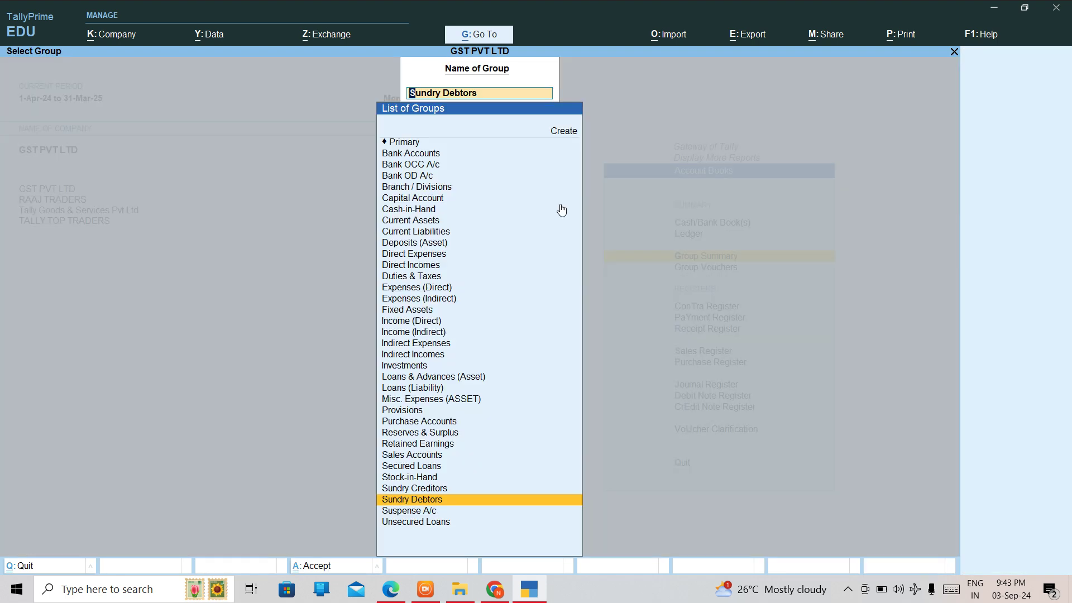
- View the Group Summary report for the Stock-in-Hand group and close it
{"action": "key", "text": "Up"}
{"action": "key", "text": "Up"}
{"action": "key", "text": "Down"}
{"action": "key", "text": "Up"}
{"action": "key", "text": "Return"}
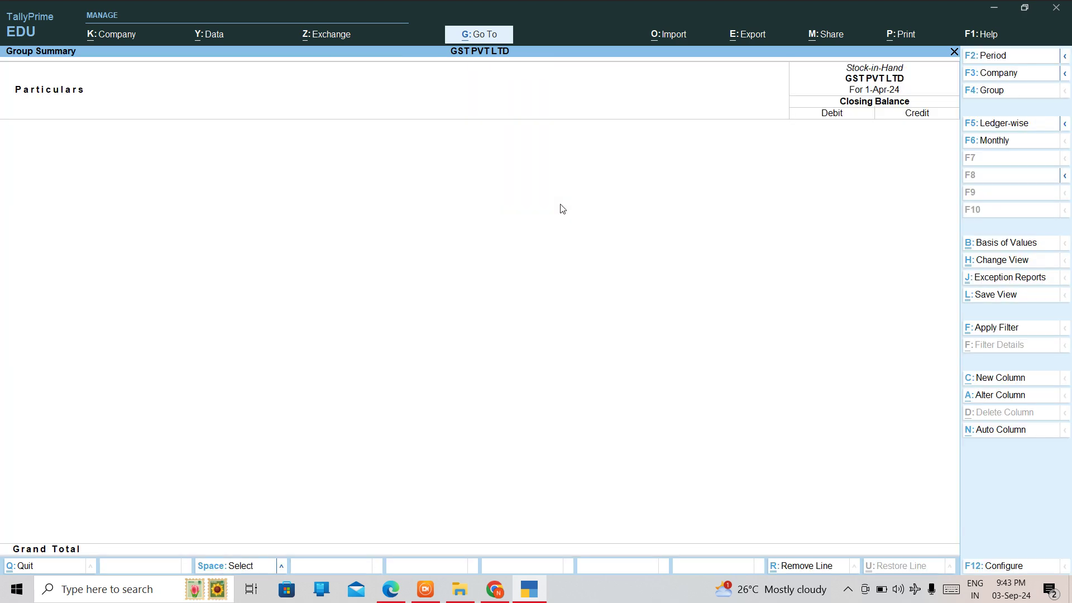
{"action": "key", "text": "Escape"}
- Display the Group Summary report for the Cash-in-Hand group
{"action": "key", "text": "Up"}
{"action": "key", "text": "Up"}
{"action": "key", "text": "Up"}
{"action": "key", "text": "Up"}
{"action": "key", "text": "Up"}
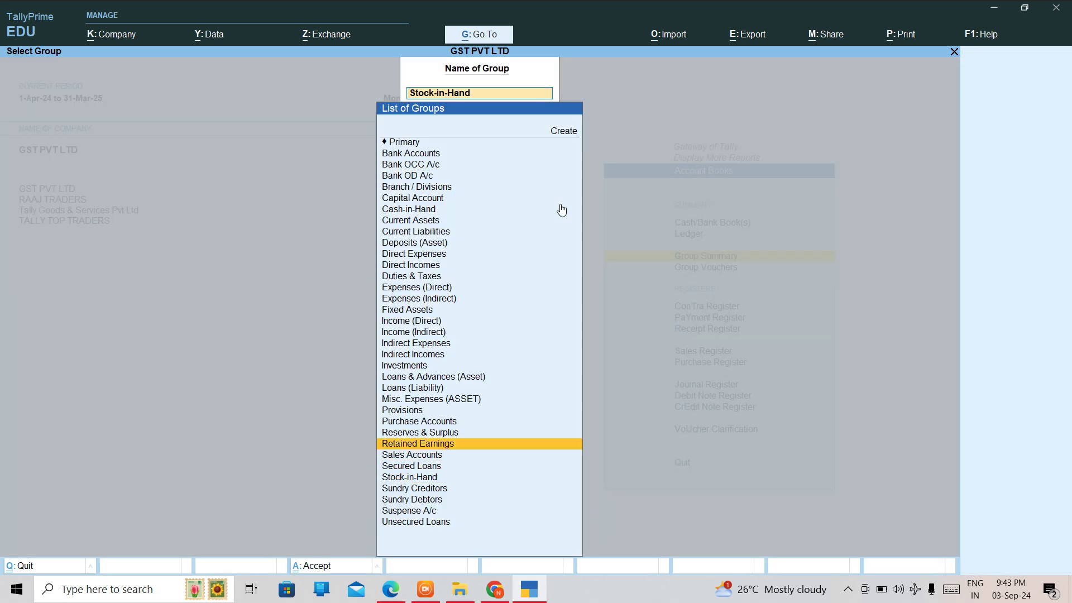
{"action": "key", "text": "Up"}
{"action": "key", "text": "Up"}
{"action": "key", "text": "Up"}
{"action": "key", "text": "Up"}
{"action": "key", "text": "Up"}
{"action": "key", "text": "Up"}
{"action": "key", "text": "Up"}
{"action": "key", "text": "Up"}
{"action": "key", "text": "Up"}
{"action": "key", "text": "Up"}
{"action": "key", "text": "Up"}
{"action": "key", "text": "Up"}
{"action": "key", "text": "Up"}
{"action": "key", "text": "Up"}
{"action": "key", "text": "Up"}
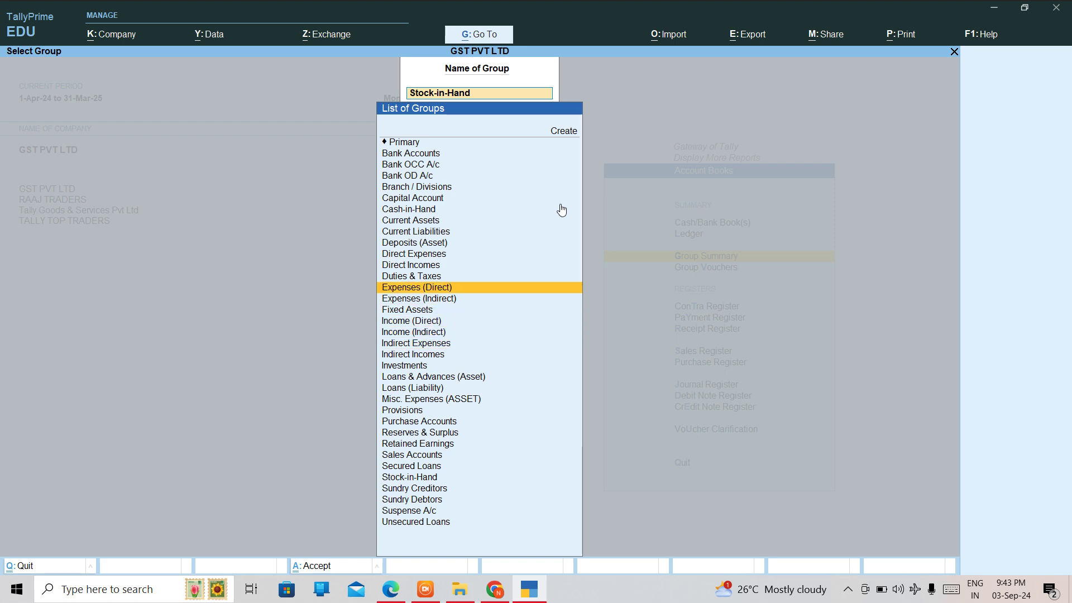
{"action": "key", "text": "Up"}
{"action": "key", "text": "Up"}
{"action": "key", "text": "Up"}
{"action": "key", "text": "Up"}
{"action": "key", "text": "Return"}
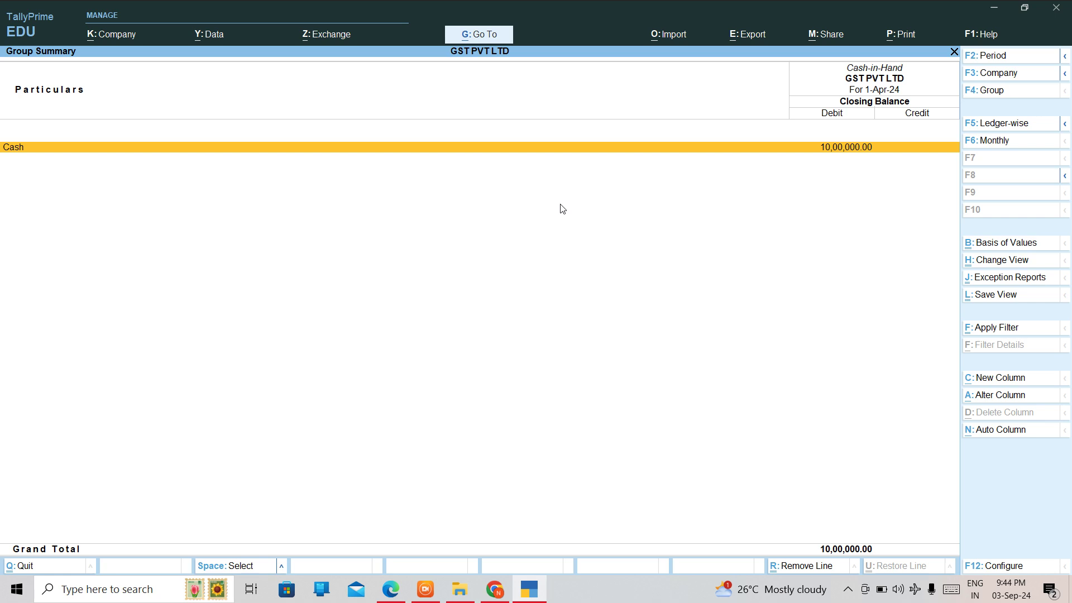
- Drill down into the Cash ledger's April vouchers, inspect the purchase voucher, and close it without changes
{"action": "key", "text": "Return"}
{"action": "key", "text": "Return"}
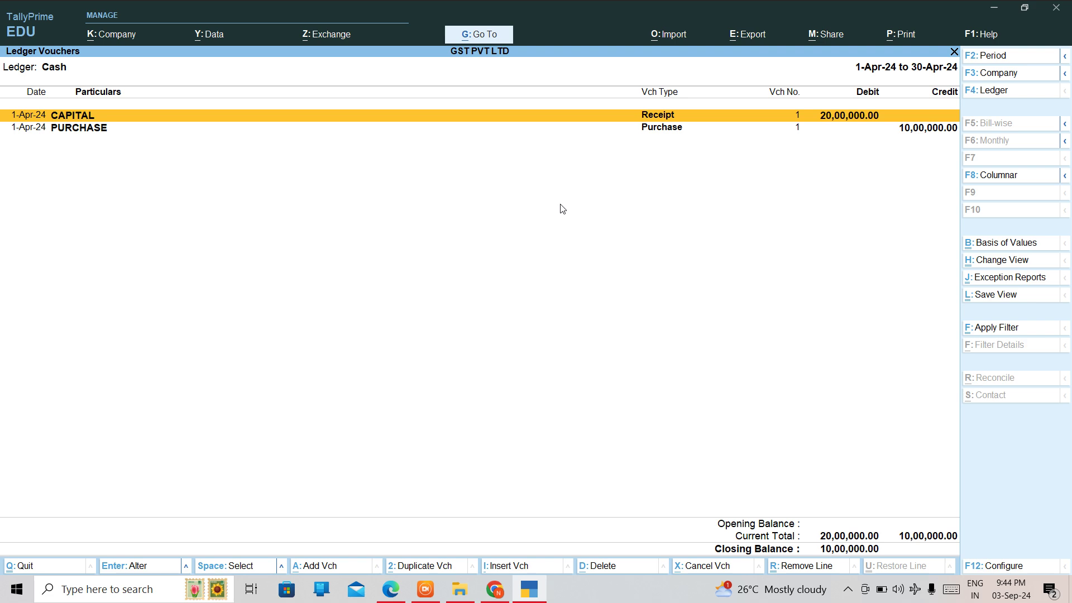
{"action": "key", "text": "Down"}
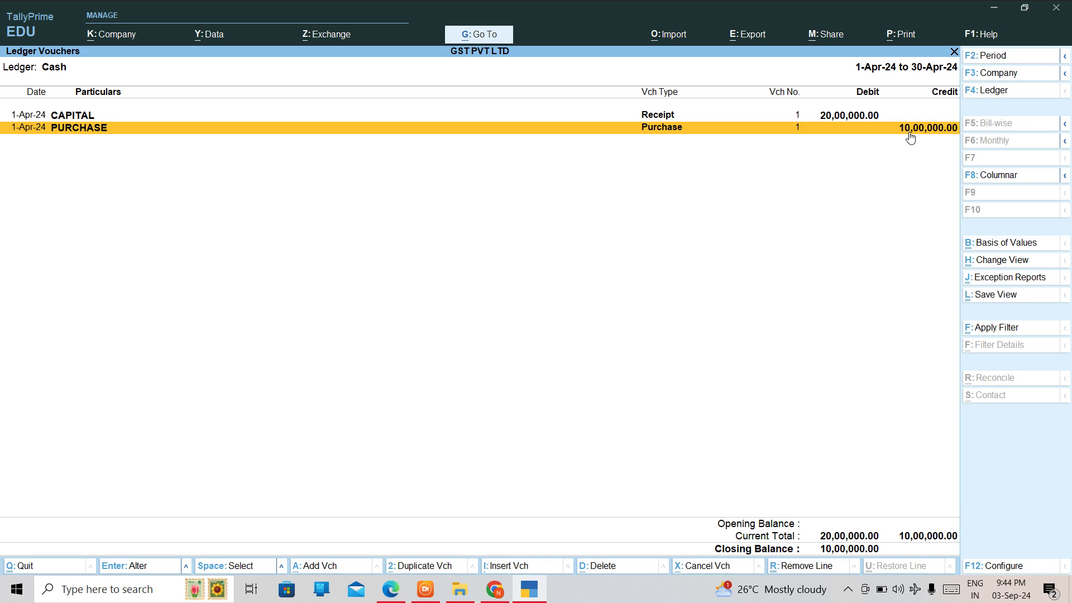
{"action": "left_click", "coordinate": [942, 133]}
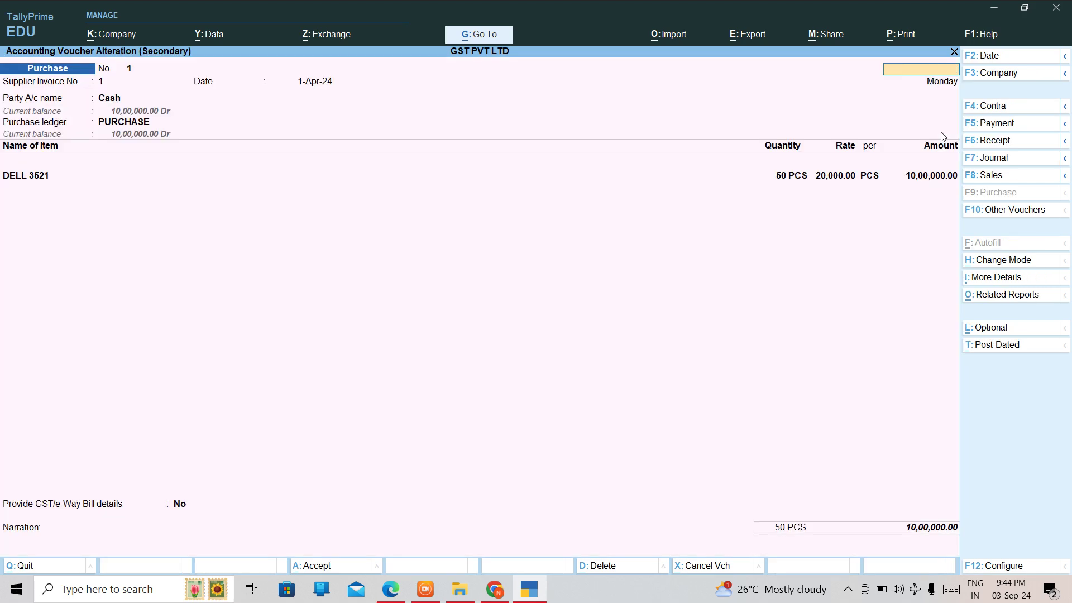
{"action": "key", "text": "Escape"}
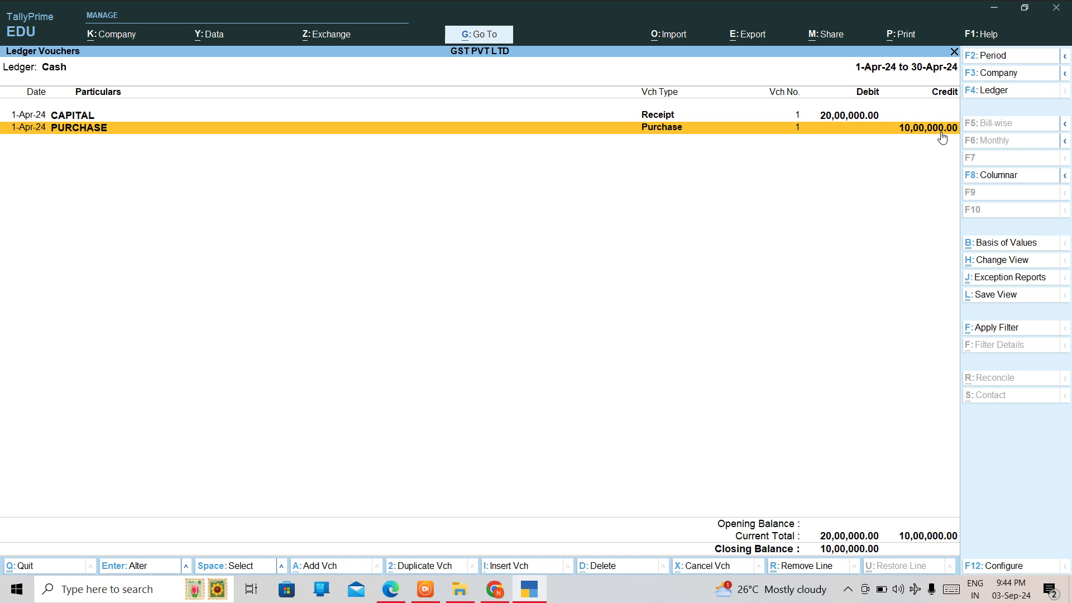
- Close the Cash ledger and Cash-in-Hand reports and return to the group selection
{"action": "key", "text": "Escape"}
{"action": "key", "text": "Escape"}
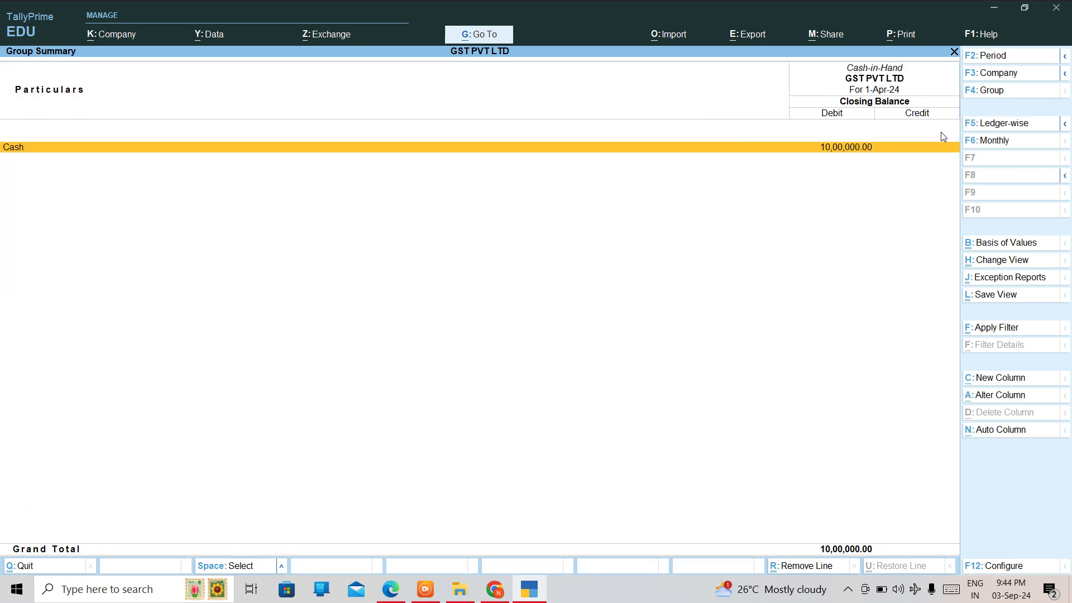
{"action": "key", "text": "Escape"}
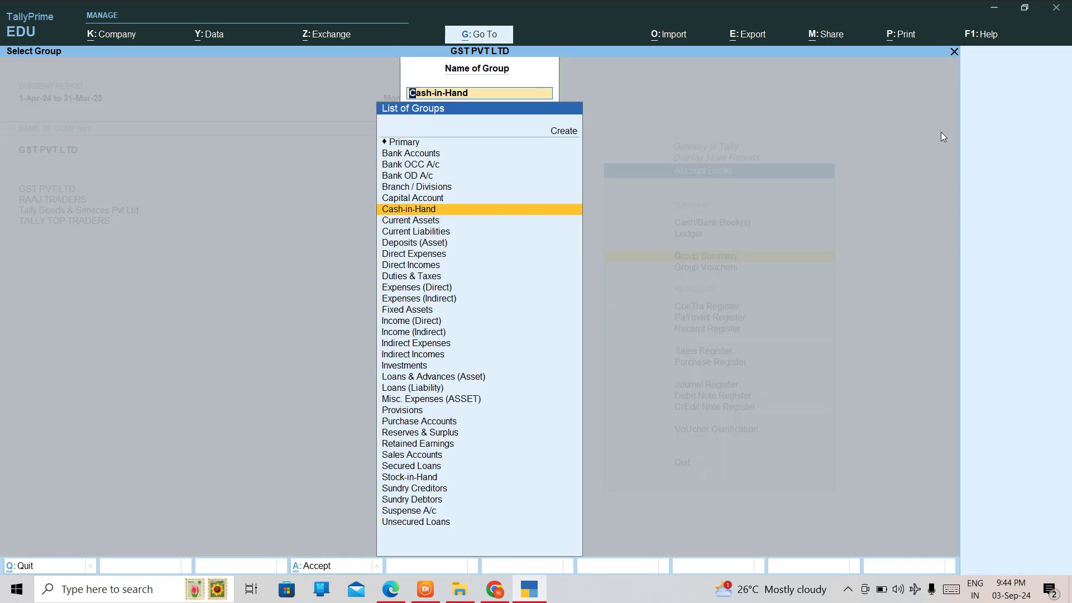
{"action": "key", "text": "Up"}
{"action": "key", "text": "Down"}
{"action": "key", "text": "Down"}
{"action": "key", "text": "Down"}
{"action": "key", "text": "Down"}
{"action": "key", "text": "Down"}
{"action": "key", "text": "Down"}
{"action": "type", "text": "cash"}
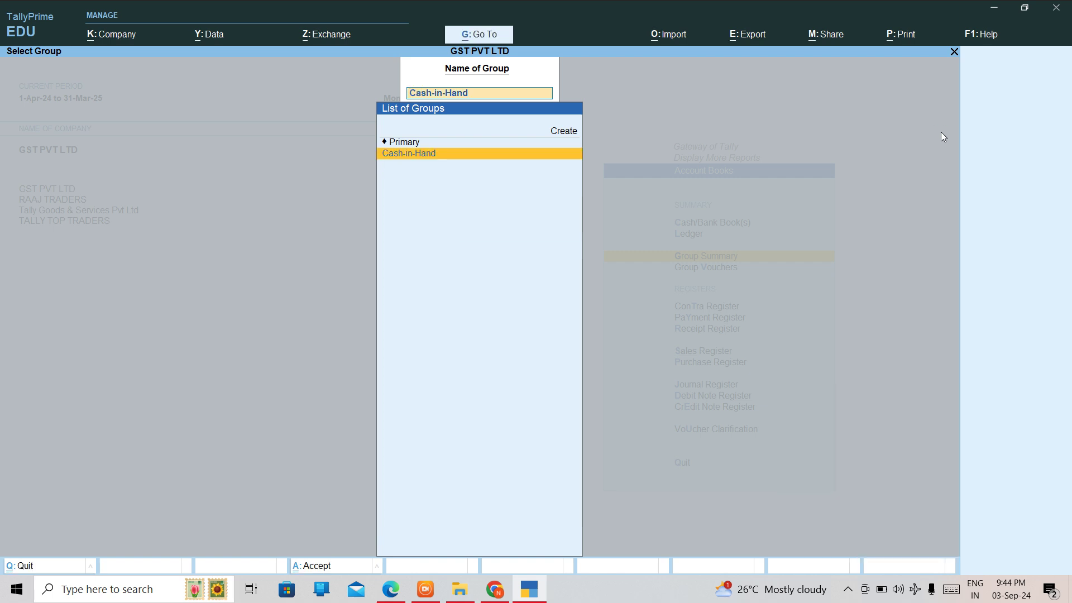
- View the Group Summary report for the Sundry Creditors group and close it
{"action": "key", "text": "BackSpace"}
{"action": "key", "text": "BackSpace"}
{"action": "key", "text": "BackSpace"}
{"action": "key", "text": "BackSpace"}
{"action": "key", "text": "BackSpace"}
{"action": "key", "text": "BackSpace"}
{"action": "key", "text": "BackSpace"}
{"action": "key", "text": "BackSpace"}
{"action": "key", "text": "BackSpace"}
{"action": "key", "text": "BackSpace"}
{"action": "key", "text": "BackSpace"}
{"action": "type", "text": "RE"}
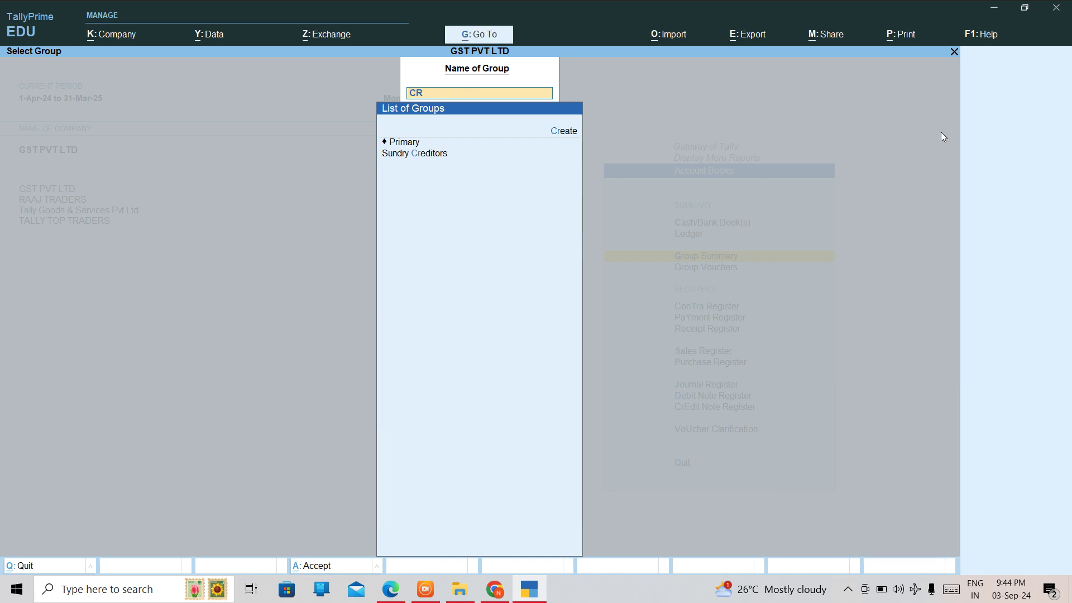
{"action": "key", "text": "Down"}
{"action": "key", "text": "Down"}
{"action": "key", "text": "Down"}
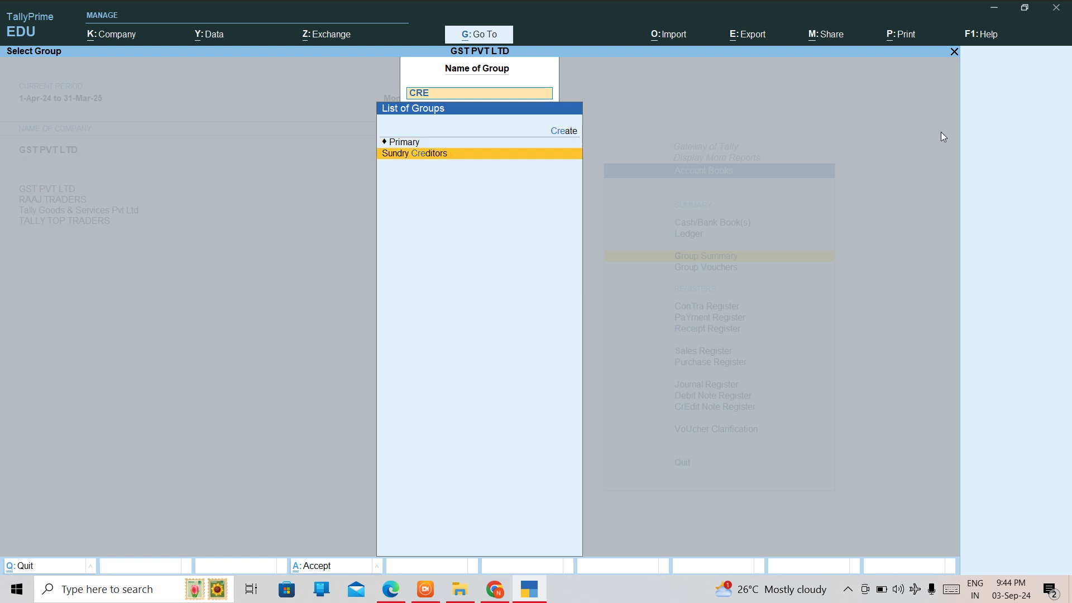
{"action": "key", "text": "Return"}
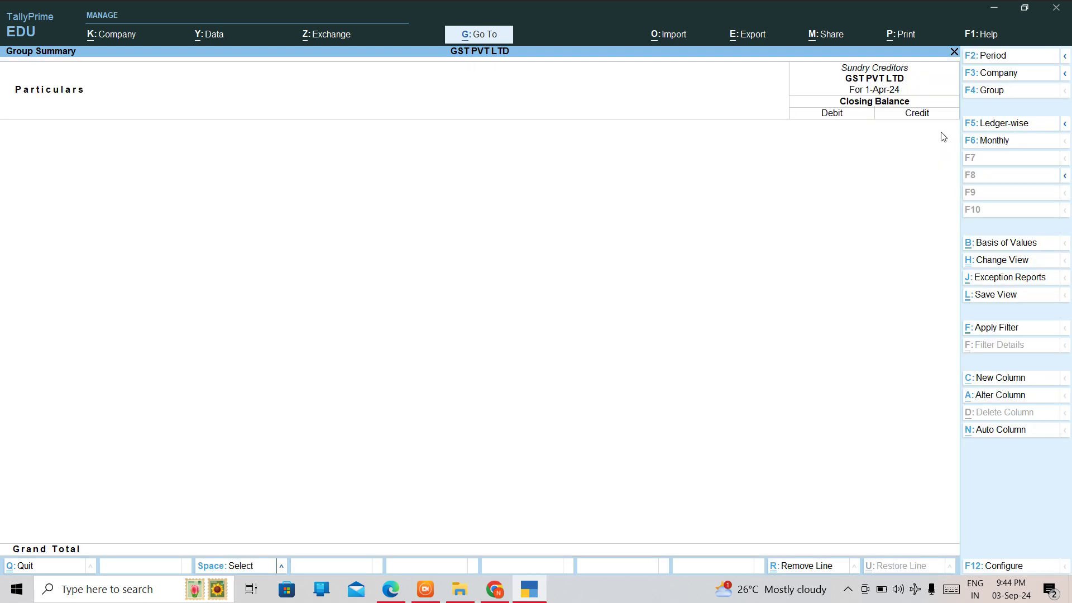
{"action": "key", "text": "Escape"}
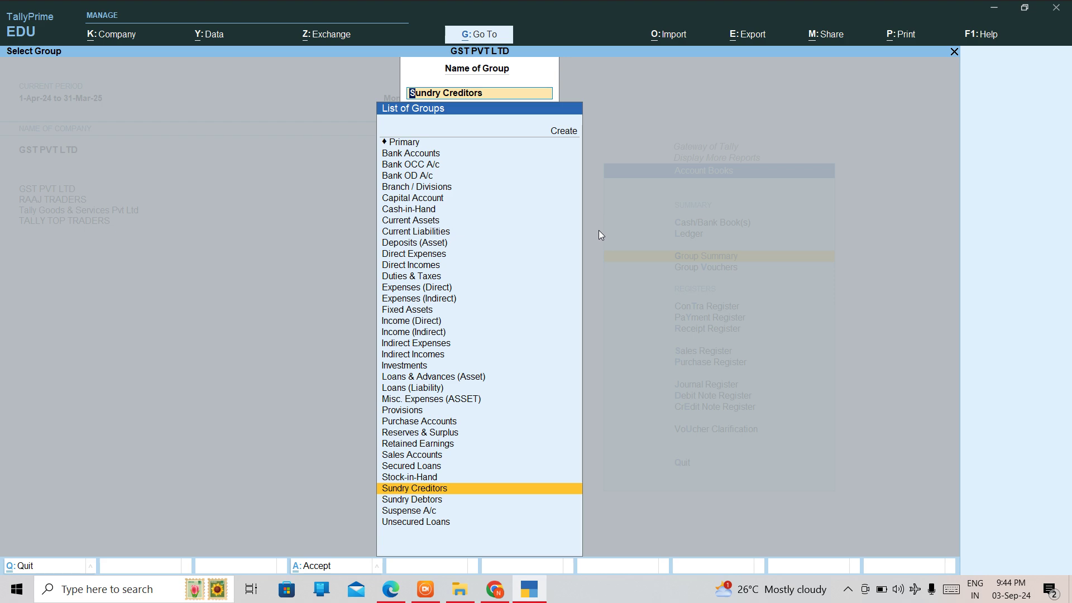
- Display the Group Summary report for the Sundry Debtors group
{"action": "type", "text": "D"}
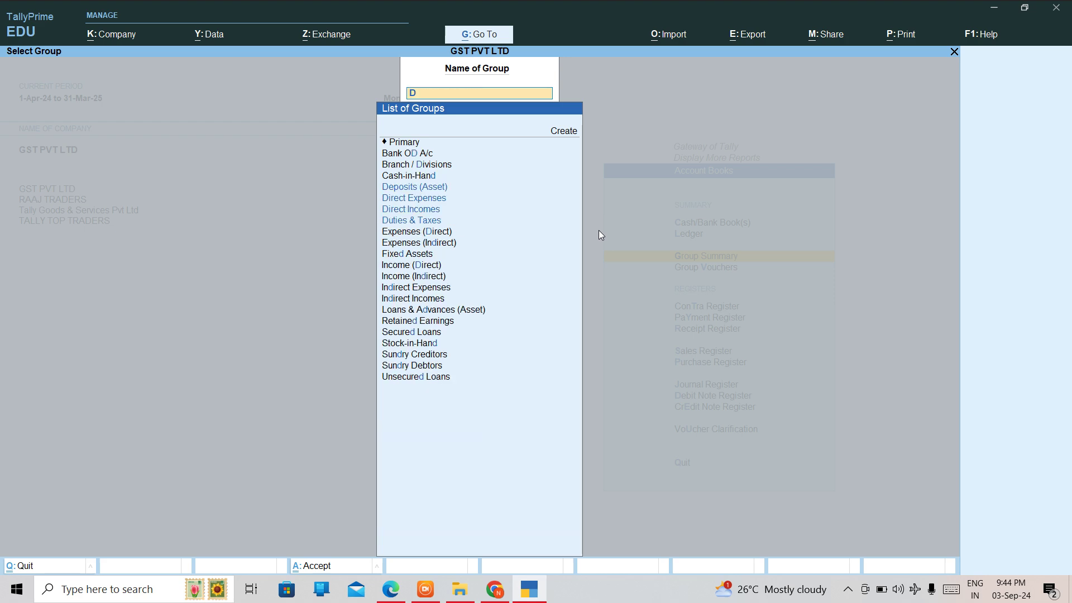
{"action": "type", "text": "E"}
{"action": "key", "text": "Up"}
{"action": "key", "text": "Up"}
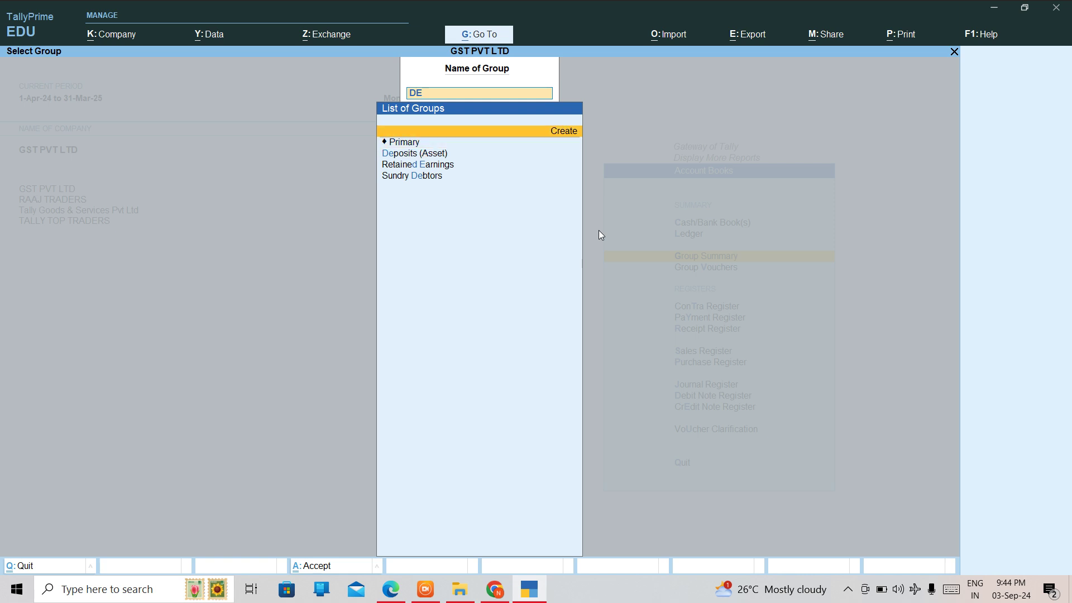
{"action": "key", "text": "Down"}
{"action": "key", "text": "Down"}
{"action": "key", "text": "Down"}
{"action": "key", "text": "Down"}
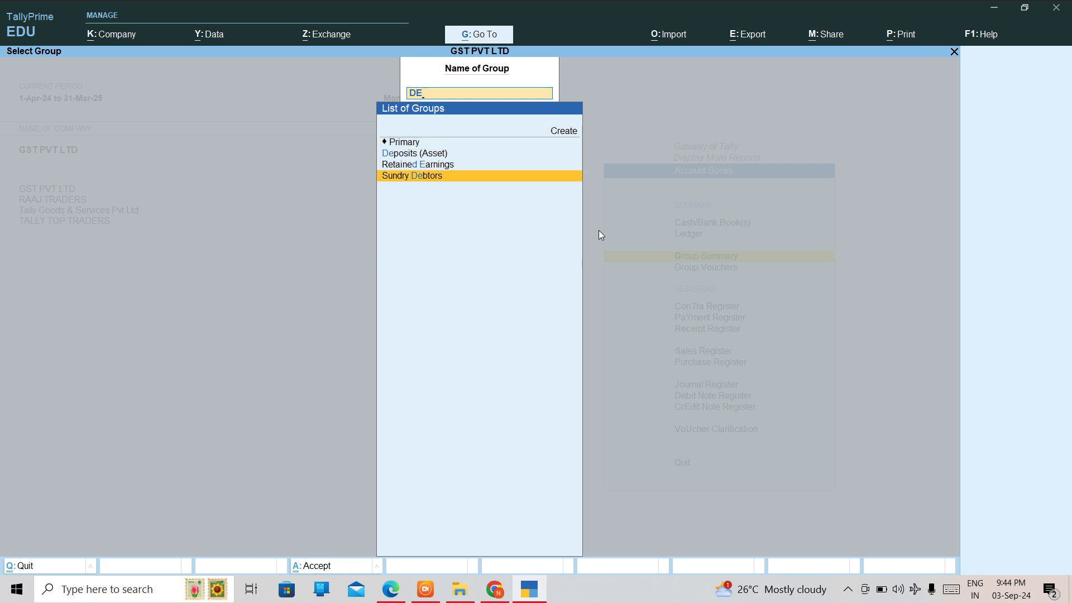
{"action": "key", "text": "Return"}
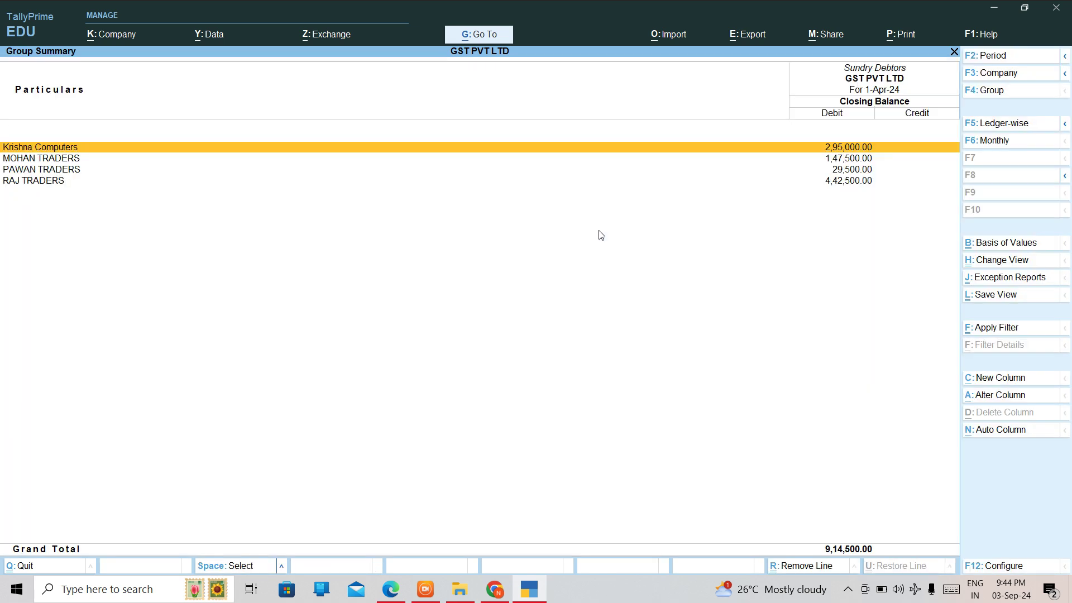
- Preview the Sundry Debtors Group Summary printout, close it, and return to the Gateway of Tally
{"action": "key", "text": "ctrl+p"}
{"action": "key", "text": "i"}
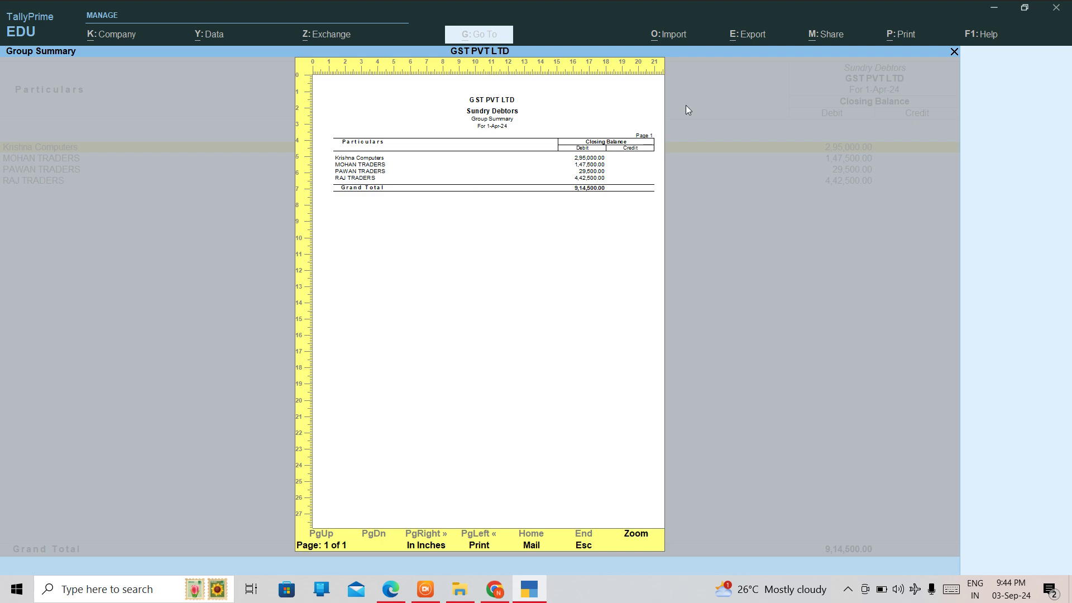
{"action": "key", "text": "Escape"}
{"action": "key", "text": "Escape"}
{"action": "key", "text": "Escape"}
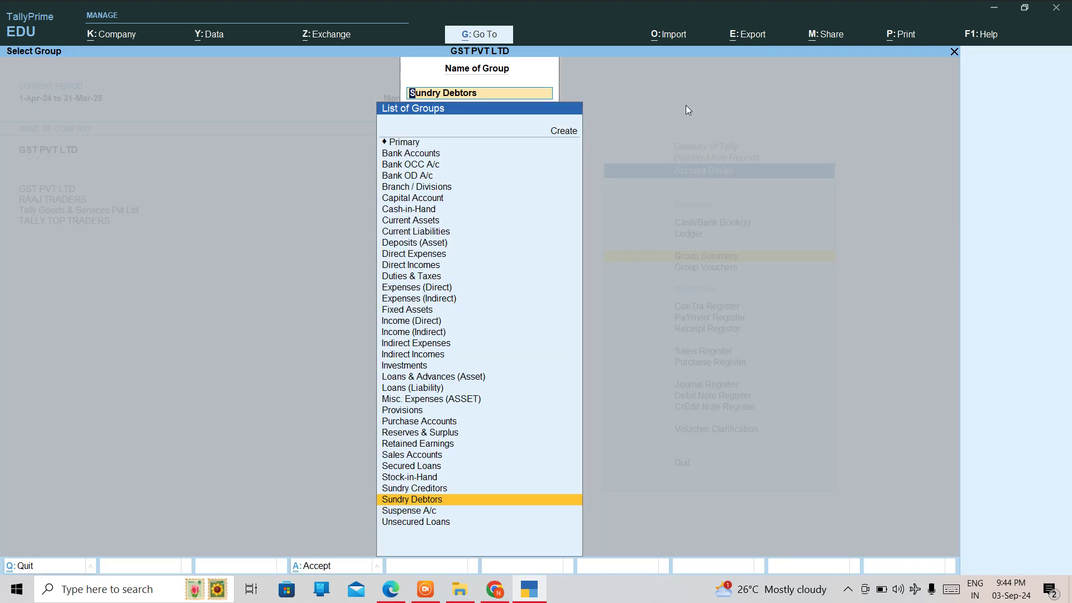
{"action": "key", "text": "Escape"}
{"action": "key", "text": "Escape"}
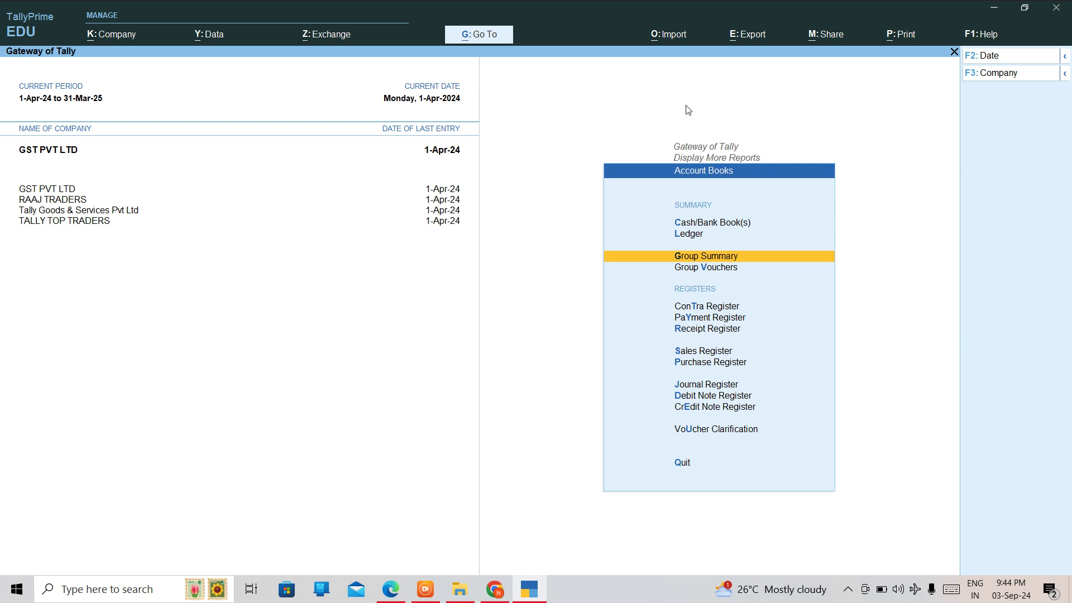
{"action": "key", "text": "Escape"}
{"action": "key", "text": "Escape"}
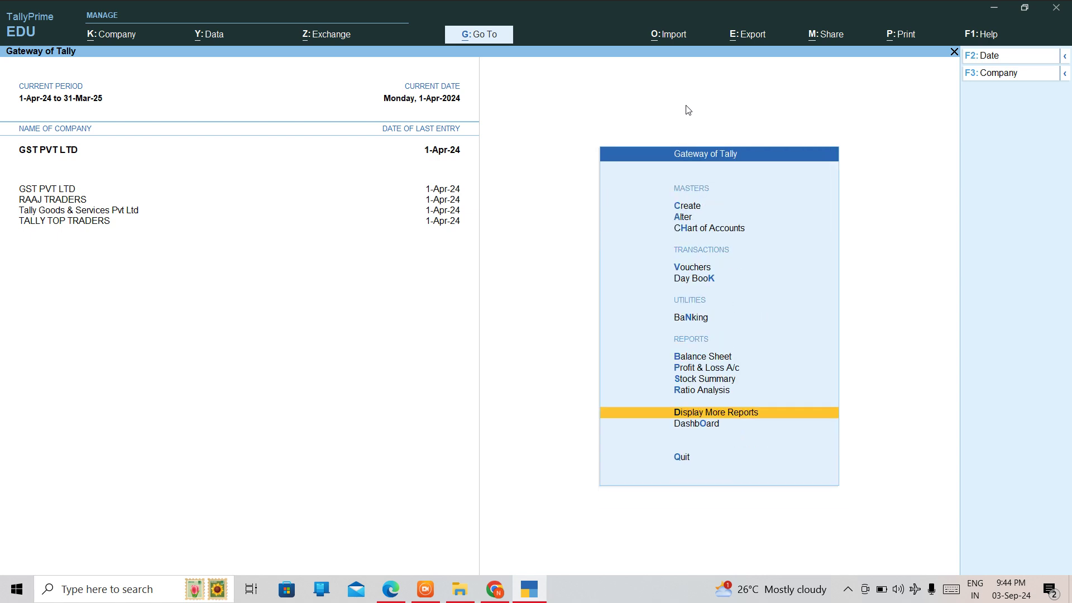
- Display the Day Book from the Gateway of Tally
{"action": "key", "text": "Up"}
{"action": "key", "text": "Up"}
{"action": "key", "text": "Up"}
{"action": "key", "text": "Up"}
{"action": "key", "text": "Up"}
{"action": "key", "text": "Up"}
{"action": "key", "text": "Return"}
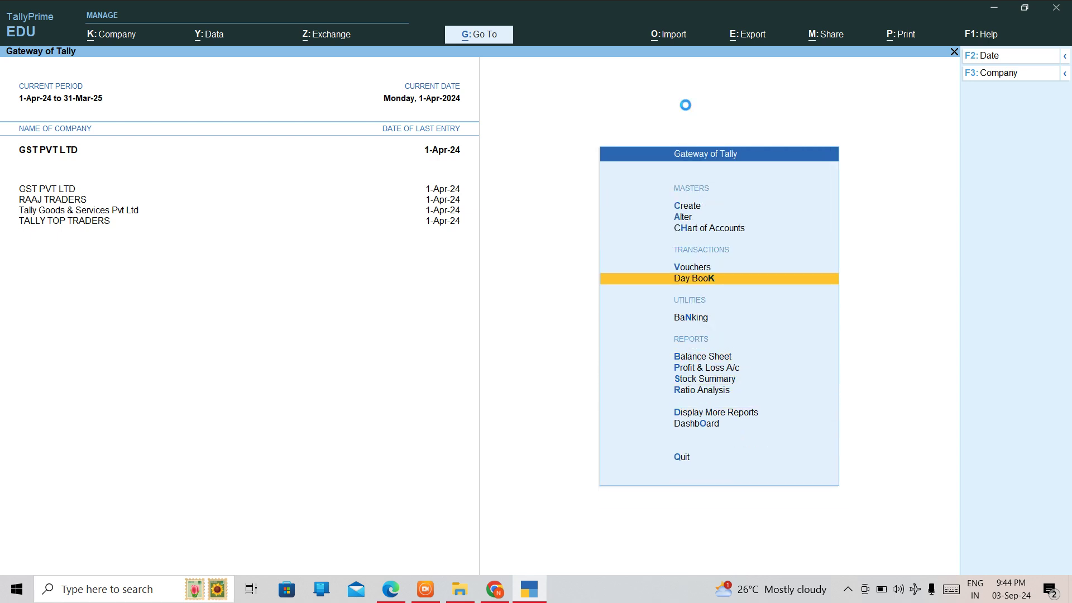
- Open the PAWAN TRADERS sales voucher from the Day Book for alteration
{"action": "key", "text": "Down"}
{"action": "key", "text": "Down"}
{"action": "key", "text": "Down"}
{"action": "key", "text": "Down"}
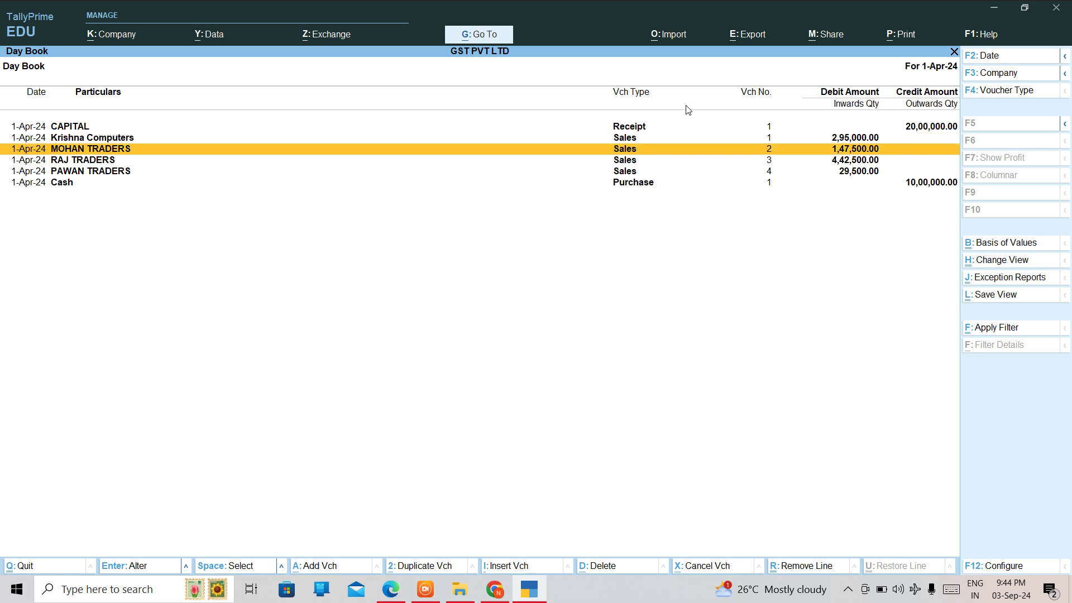
{"action": "key", "text": "Return"}
{"action": "key", "text": "Return"}
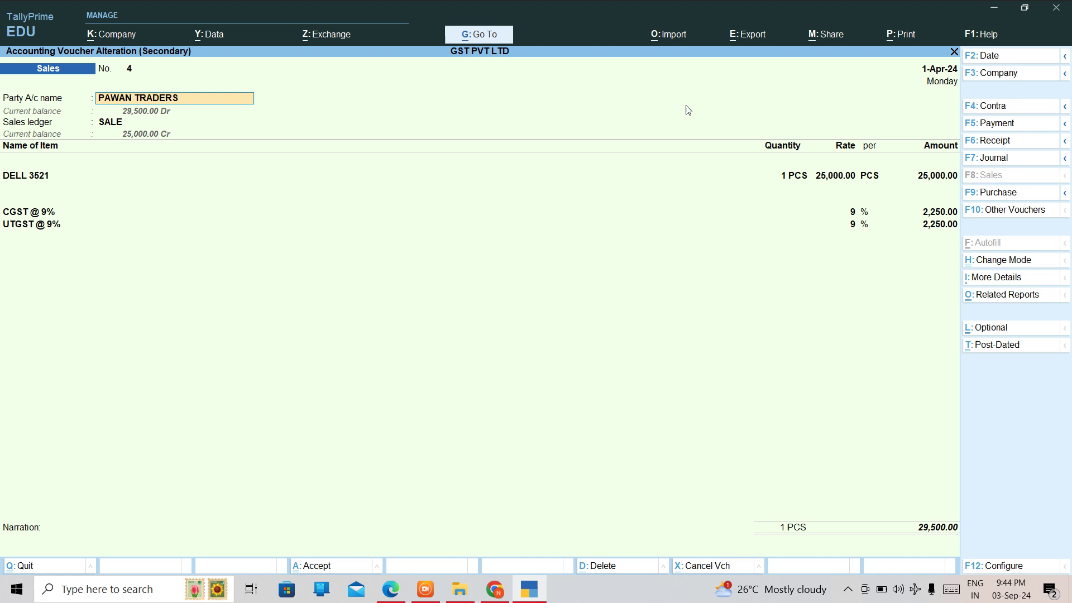
- In the voucher's dispatch details, enter delivery note number 1 dated 1-Apr-24
{"action": "key", "text": "Return"}
{"action": "key", "text": "Return"}
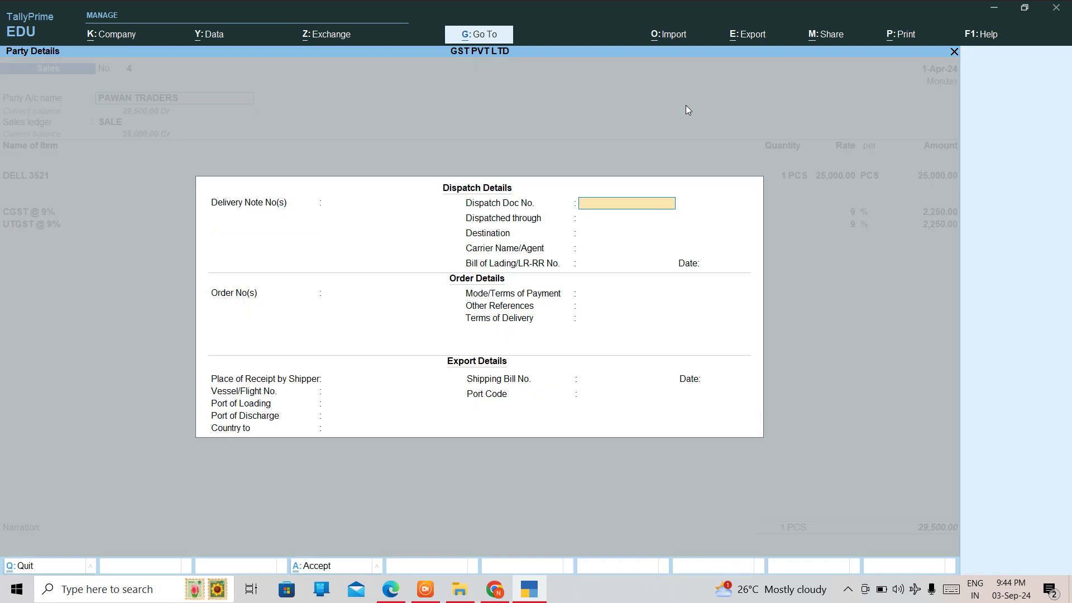
{"action": "key", "text": "BackSpace"}
{"action": "type", "text": "1"}
{"action": "key", "text": "Return"}
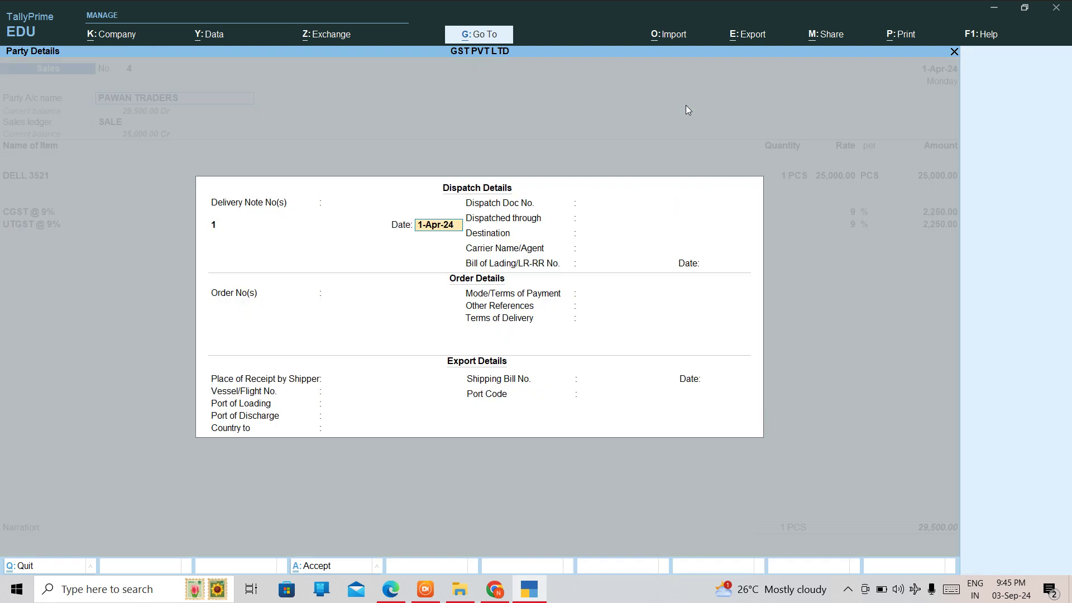
{"action": "key", "text": "Return"}
{"action": "key", "text": "Return"}
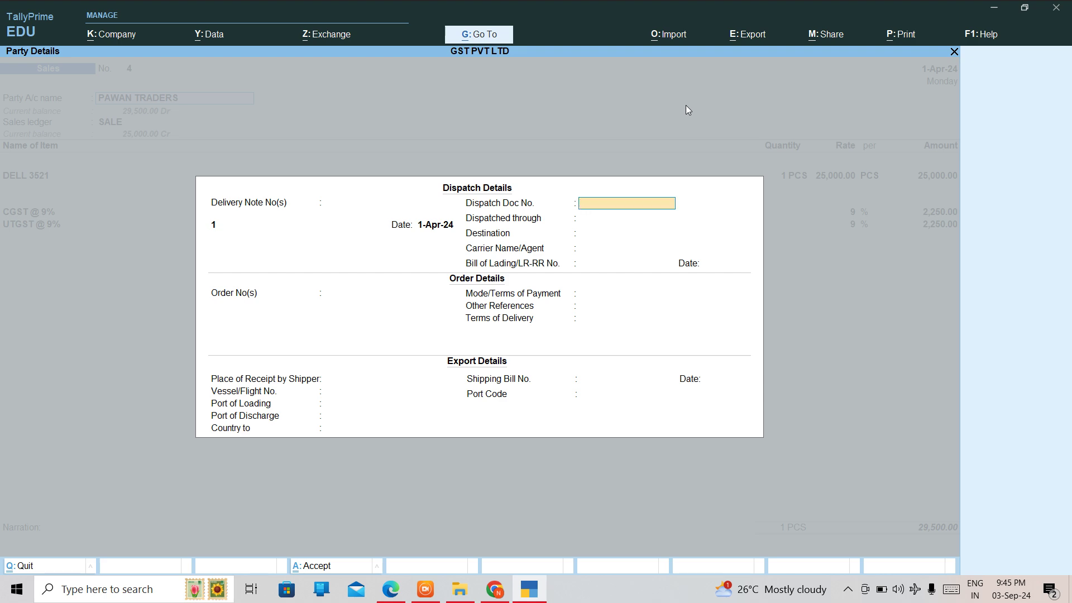
- Enter dispatch document number 1234, with DELHI as both dispatched through and destination, leaving the carrier and bill of lading fields blank
{"action": "type", "text": "1234"}
{"action": "key", "text": "Return"}
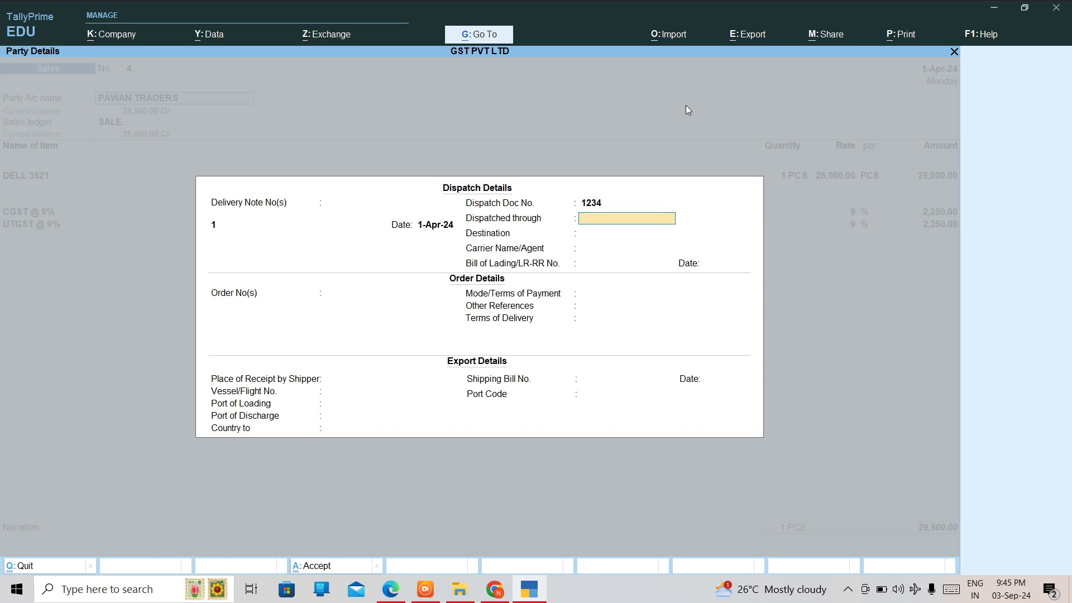
{"action": "type", "text": "DELHI"}
{"action": "key", "text": "Return"}
{"action": "type", "text": "DELHI"}
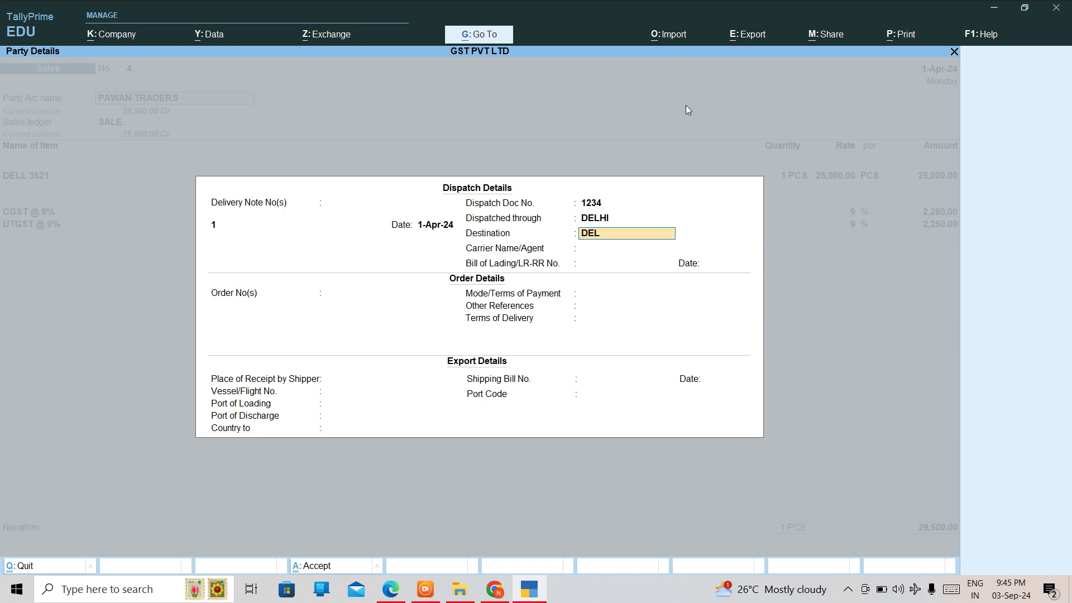
{"action": "key", "text": "Return"}
{"action": "key", "text": "Return"}
{"action": "key", "text": "Return"}
{"action": "key", "text": "Return"}
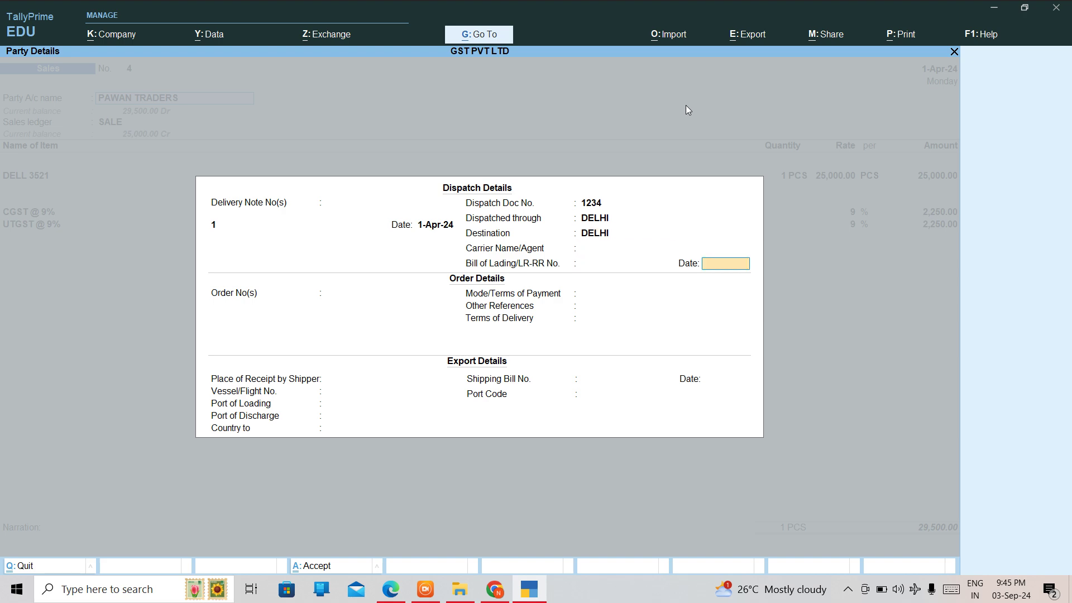
- Enter the order number dated 1-Apr-24 and set the mode of payment to CASH, leaving the references and delivery terms blank
{"action": "type", "text": "545"}
{"action": "key", "text": "Return"}
{"action": "key", "text": "Return"}
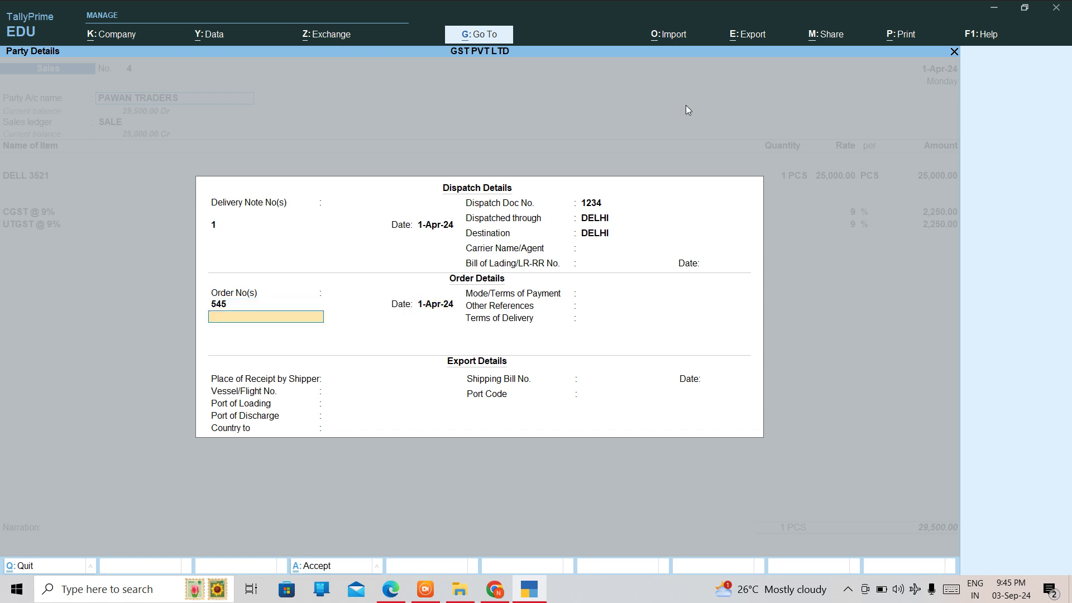
{"action": "key", "text": "Return"}
{"action": "type", "text": "CASH"}
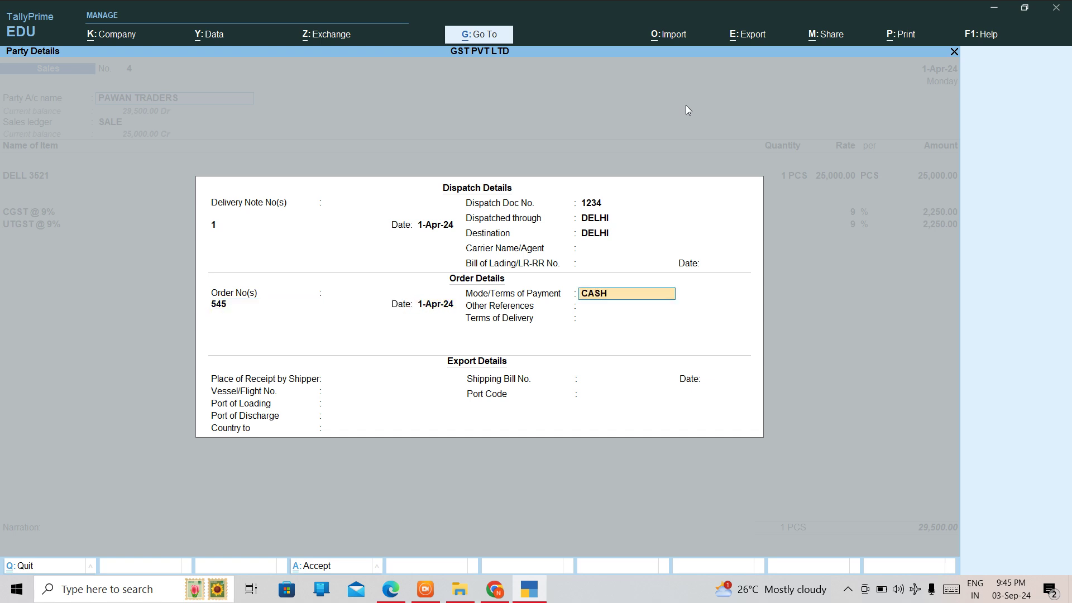
{"action": "key", "text": "Return"}
{"action": "key", "text": "Return"}
{"action": "key", "text": "Return"}
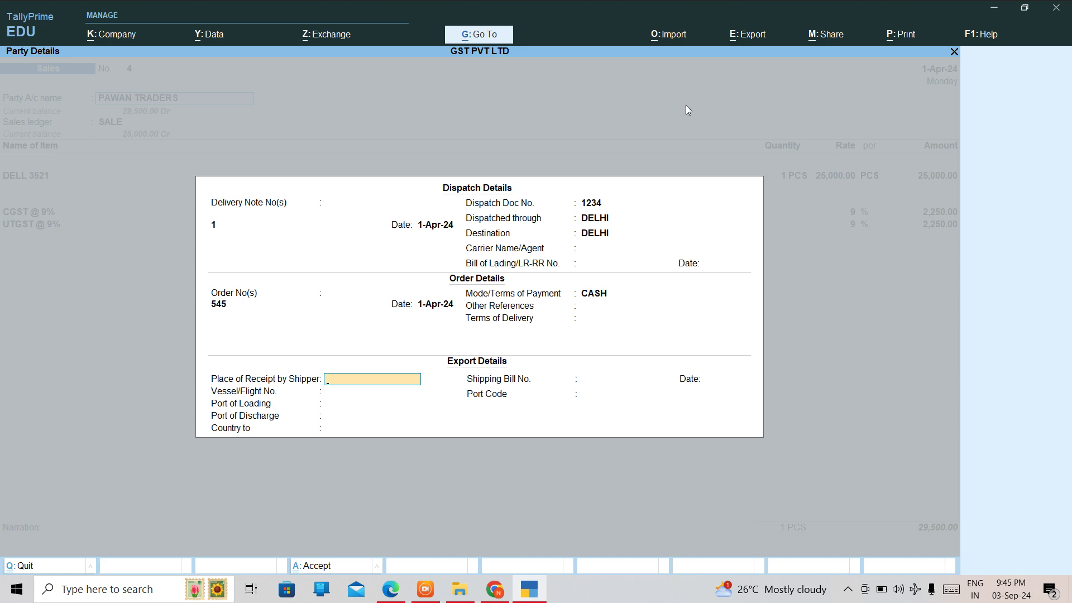
- Leave the export details blank and accept the existing PAWAN TRADERS party details
{"action": "key", "text": "Return"}
{"action": "key", "text": "Escape"}
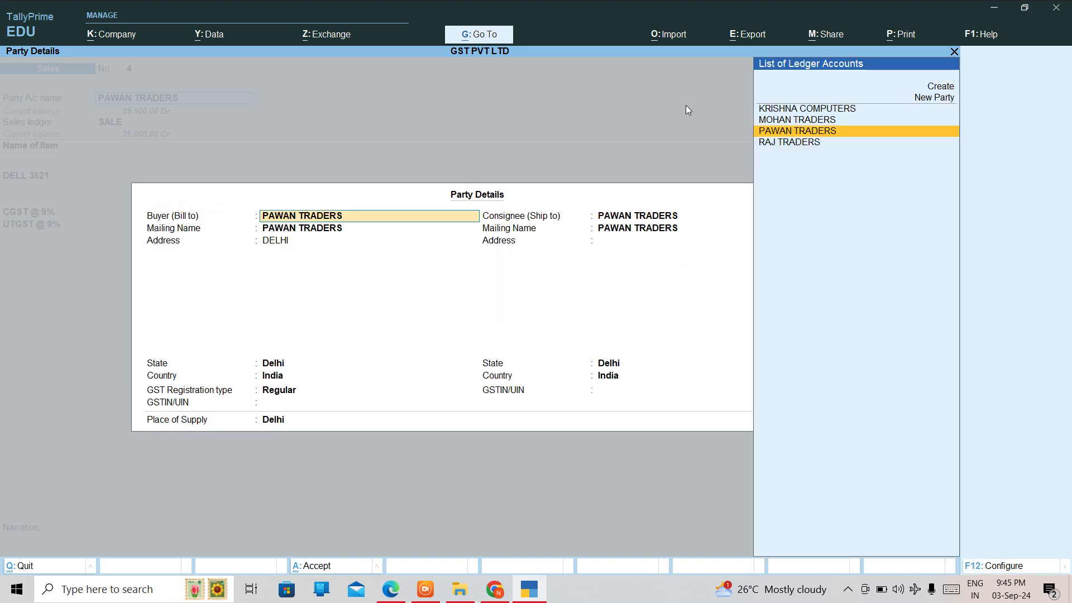
{"action": "key", "text": "Return"}
{"action": "key", "text": "Return"}
{"action": "key", "text": "Return"}
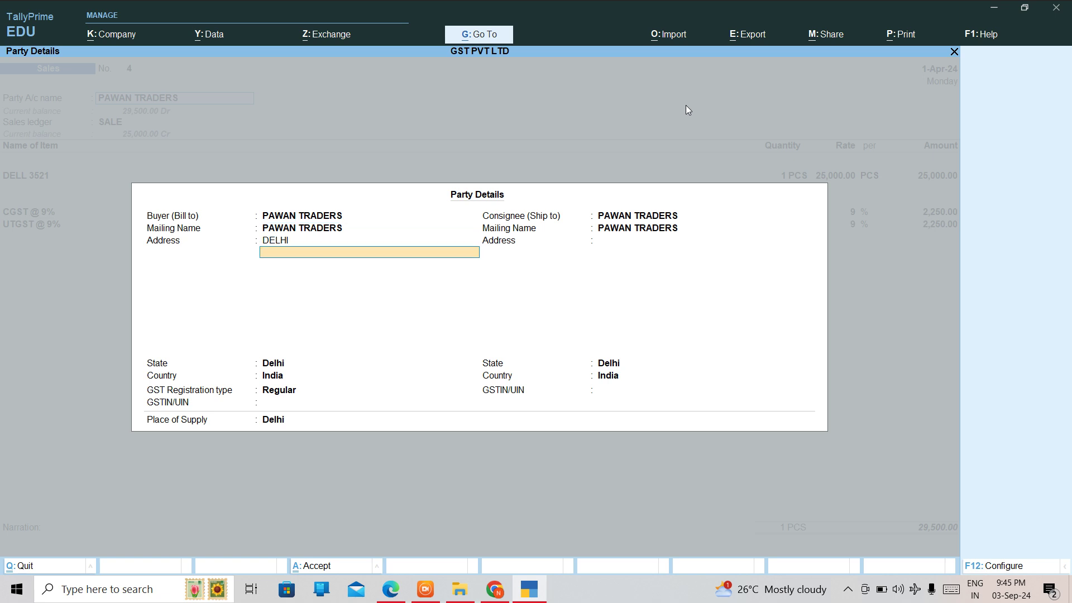
{"action": "key", "text": "ctrl+a"}
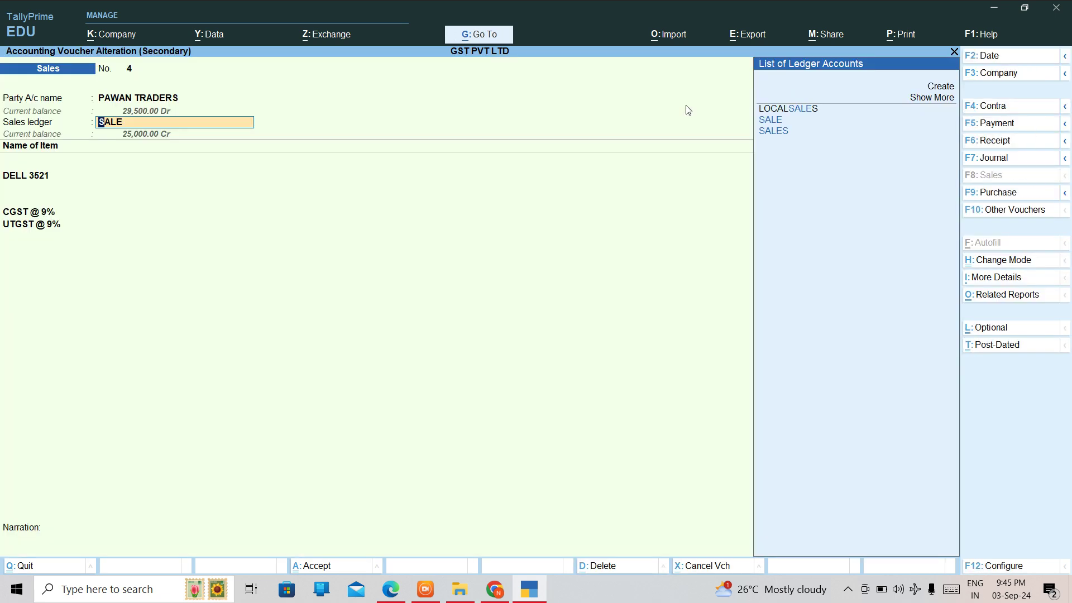
- Keep the SALE ledger and DELL 3521 item line as entered and save the altered sales voucher
{"action": "key", "text": "Return"}
{"action": "key", "text": "Return"}
{"action": "key", "text": "Return"}
{"action": "key", "text": "Return"}
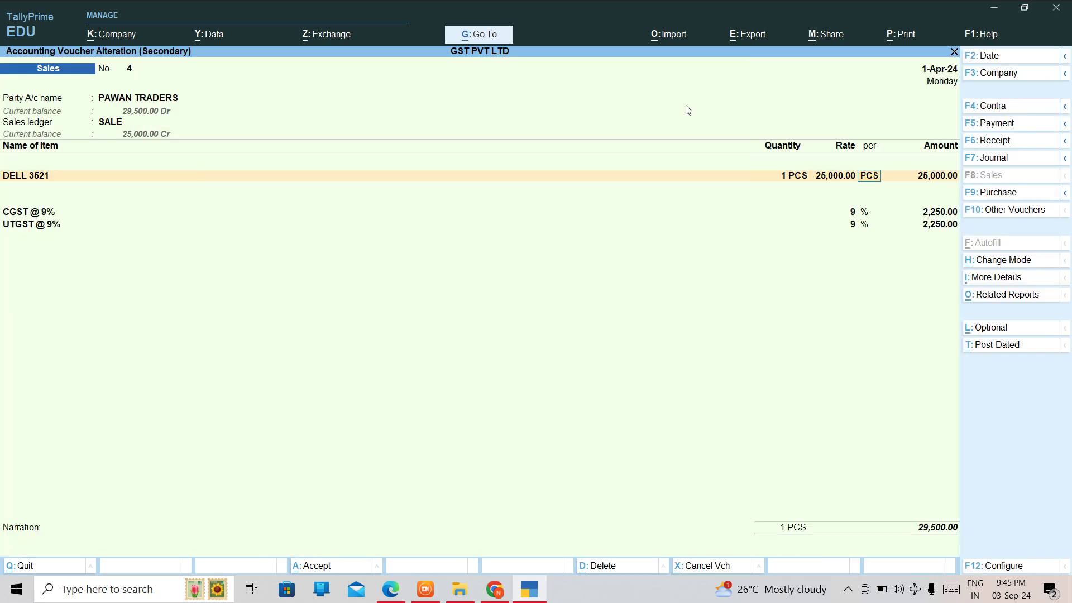
{"action": "key", "text": "ctrl"}
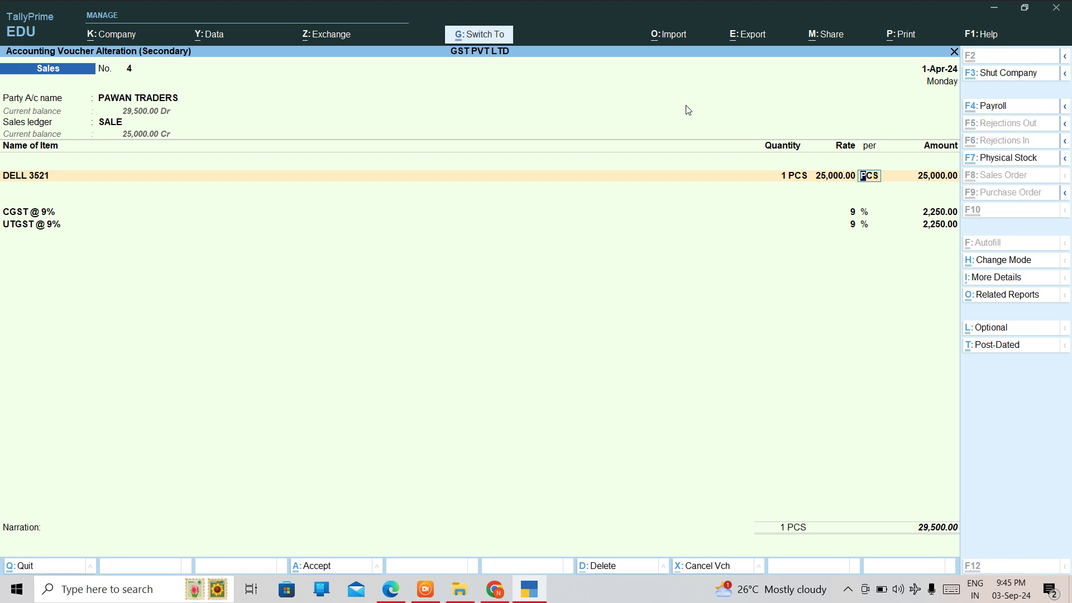
{"action": "key", "text": "ctrl+a"}
- Reopen the PAWAN TRADERS sales voucher and preview its Tax Invoice printout
{"action": "key", "text": "Return"}
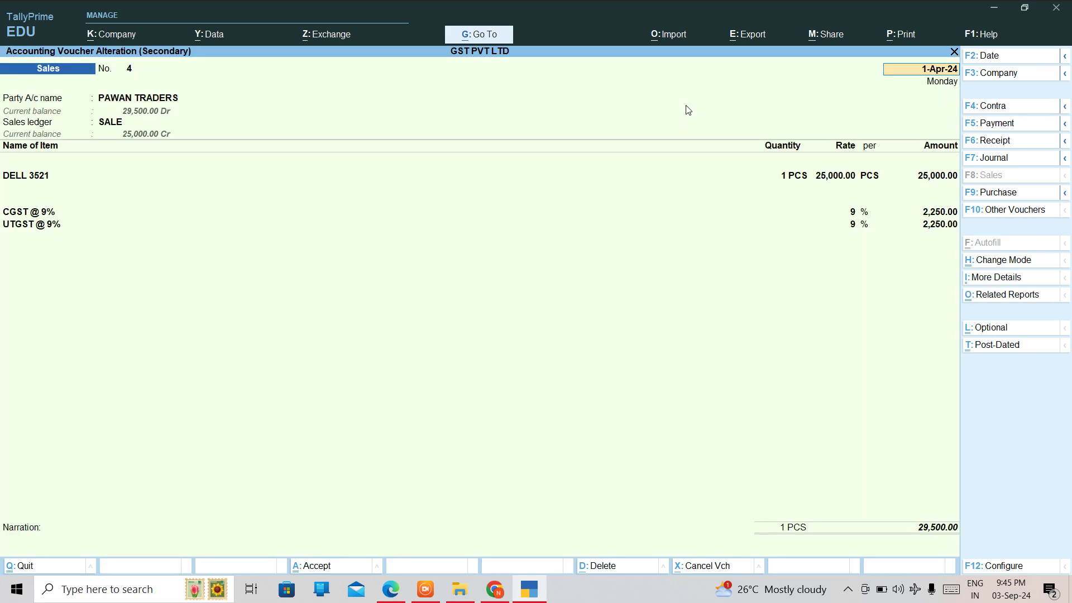
{"action": "key", "text": "ctrl+p"}
{"action": "key", "text": "i"}
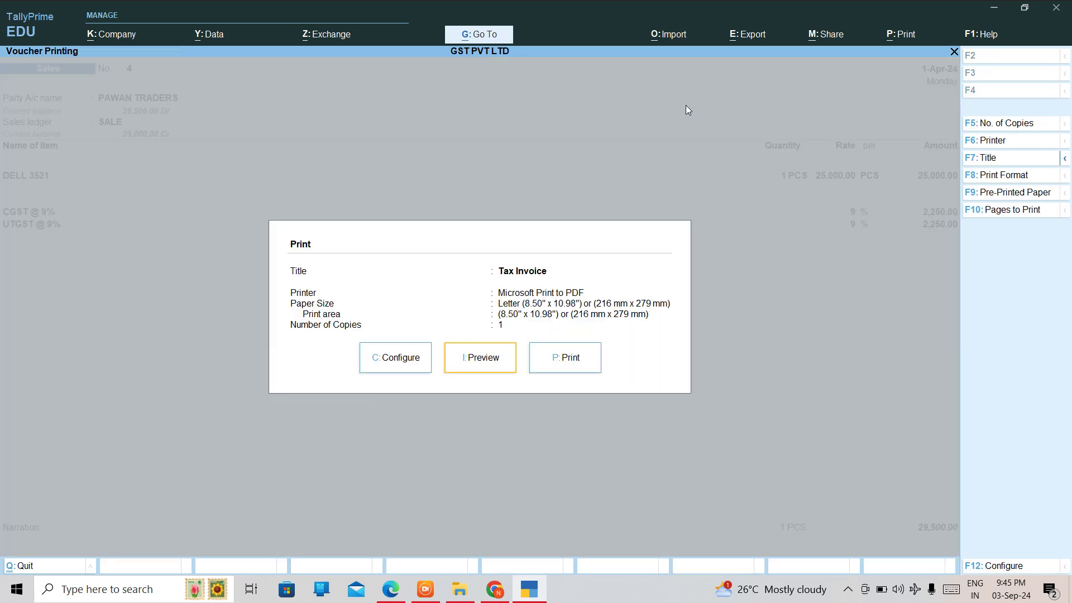